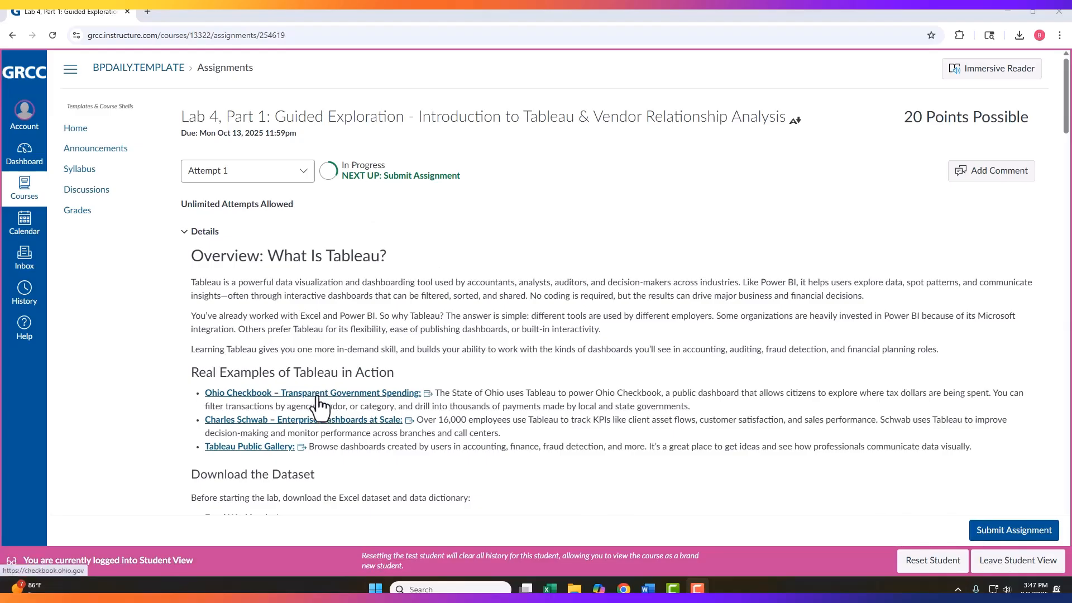
Step: View the Ohio Checkbook and Charles Schwab Tableau examples linked in the assignment, closing each page after viewing
{"action": "left_click", "coordinate": [319, 399]}
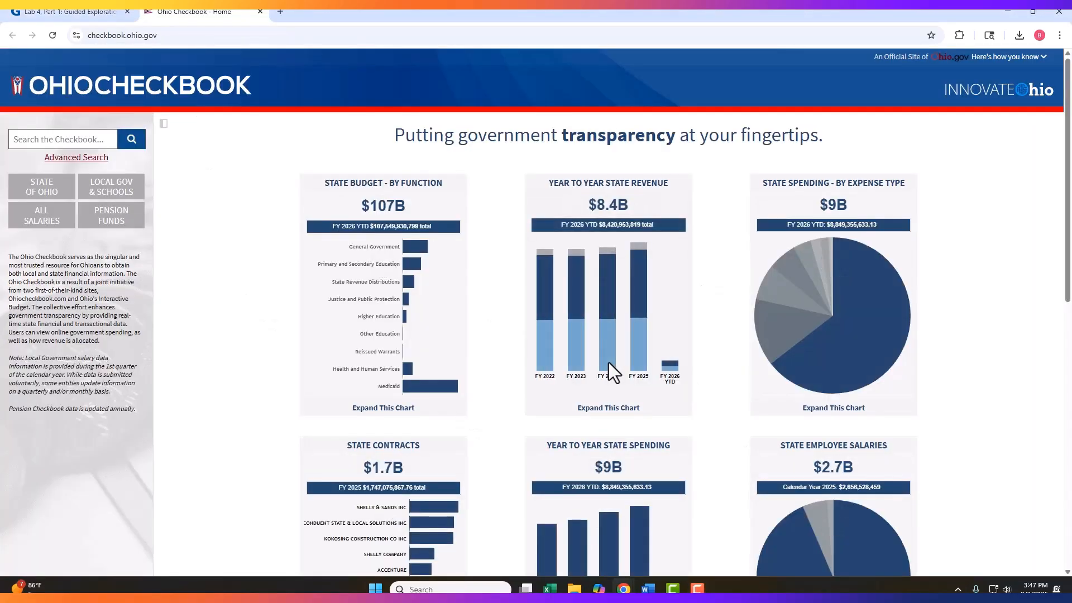
{"action": "mouse_move", "coordinate": [610, 365]}
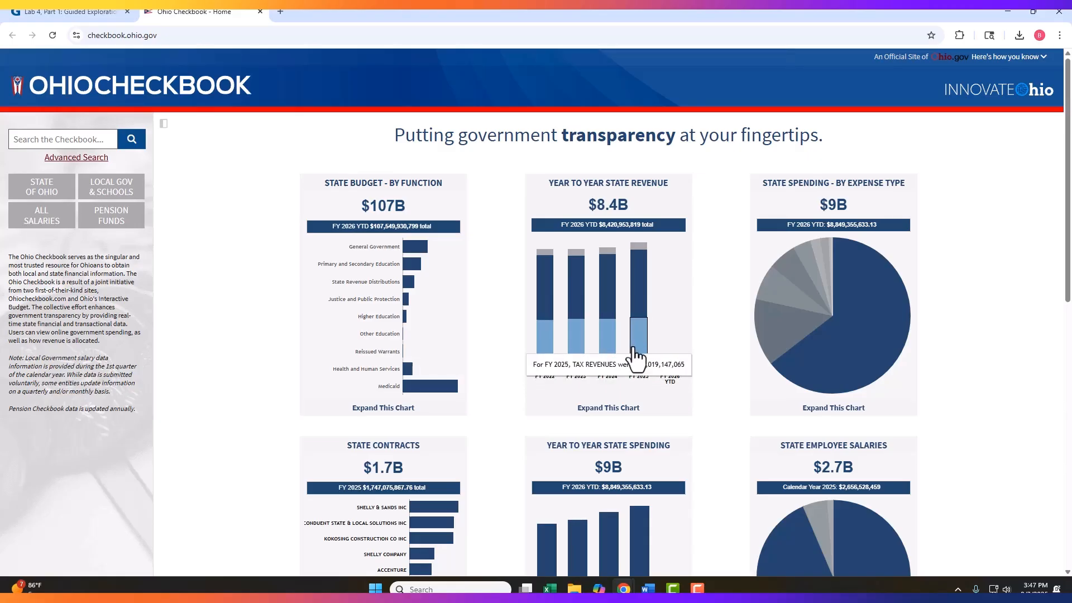
{"action": "key", "text": "ctrl+w"}
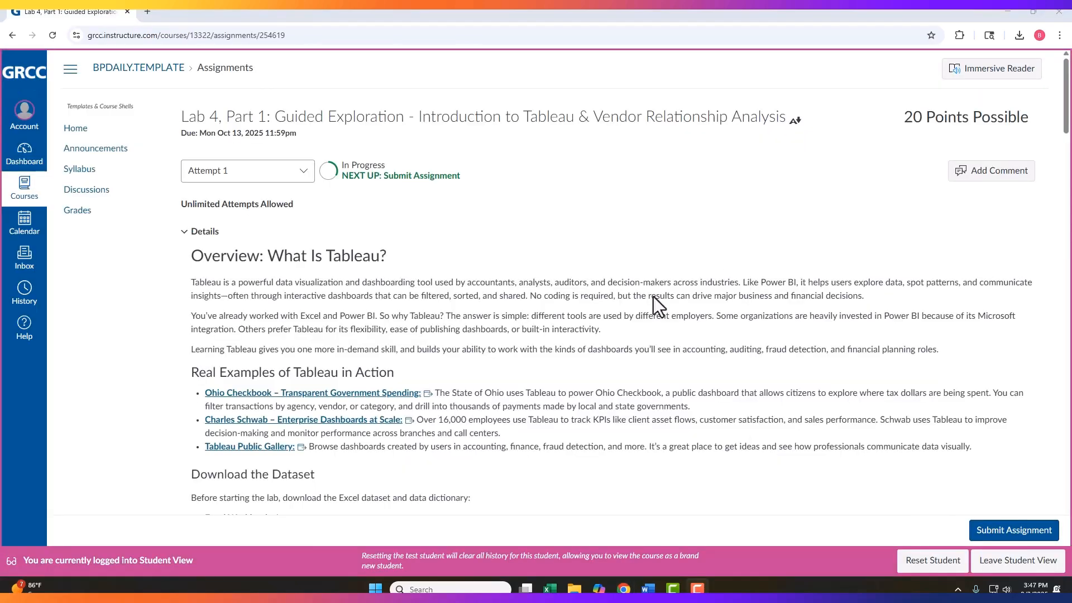
{"action": "left_click", "coordinate": [274, 431]}
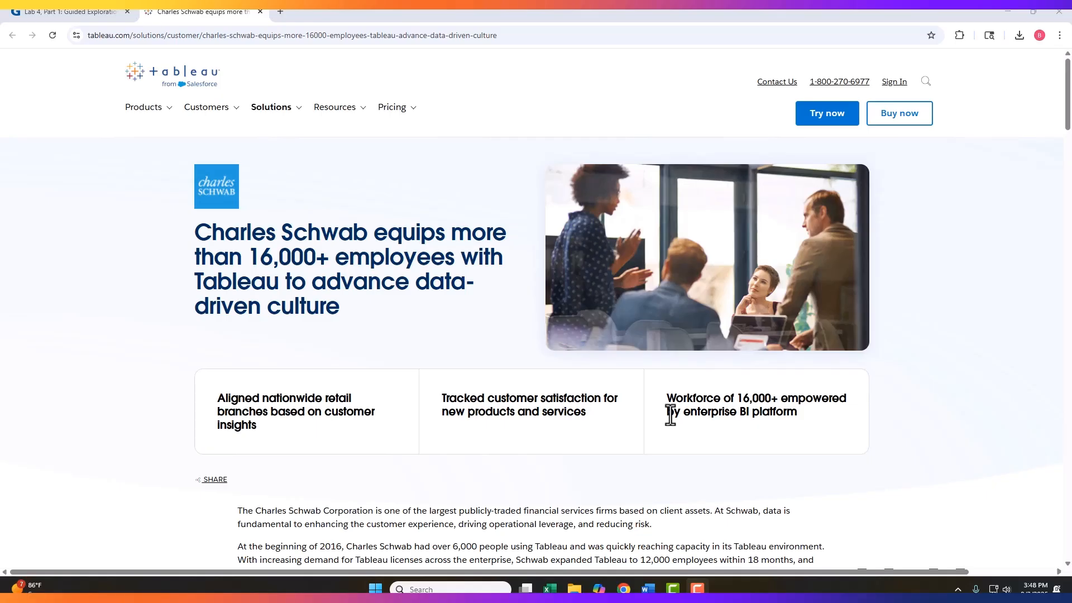
{"action": "key", "text": "ctrl+w"}
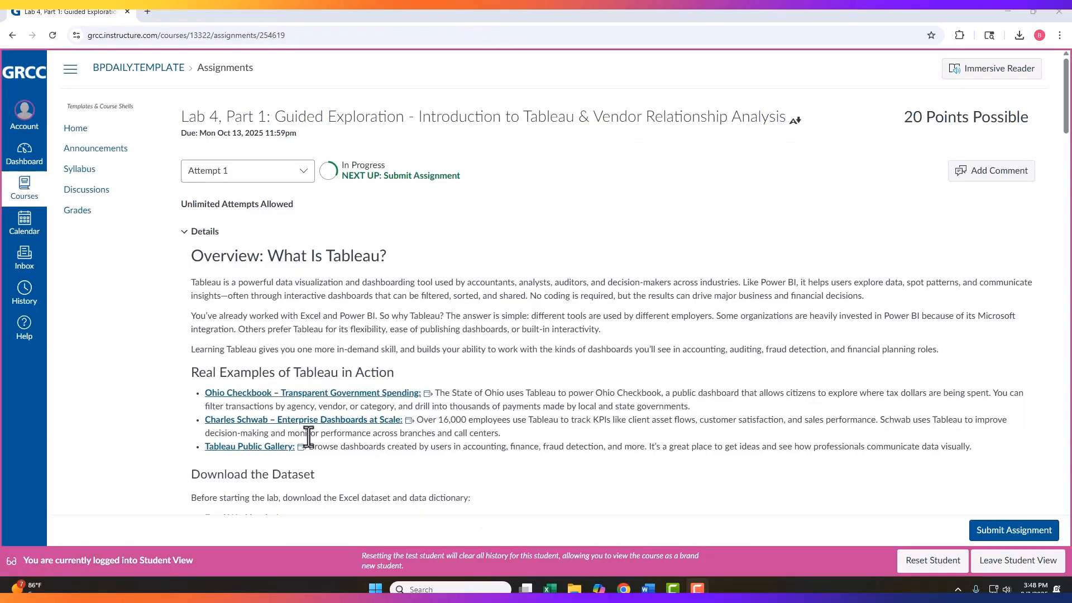
Step: Open the Tableau Public Gallery from the assignment, browse its featured visualizations, and close the page
{"action": "left_click", "coordinate": [240, 451]}
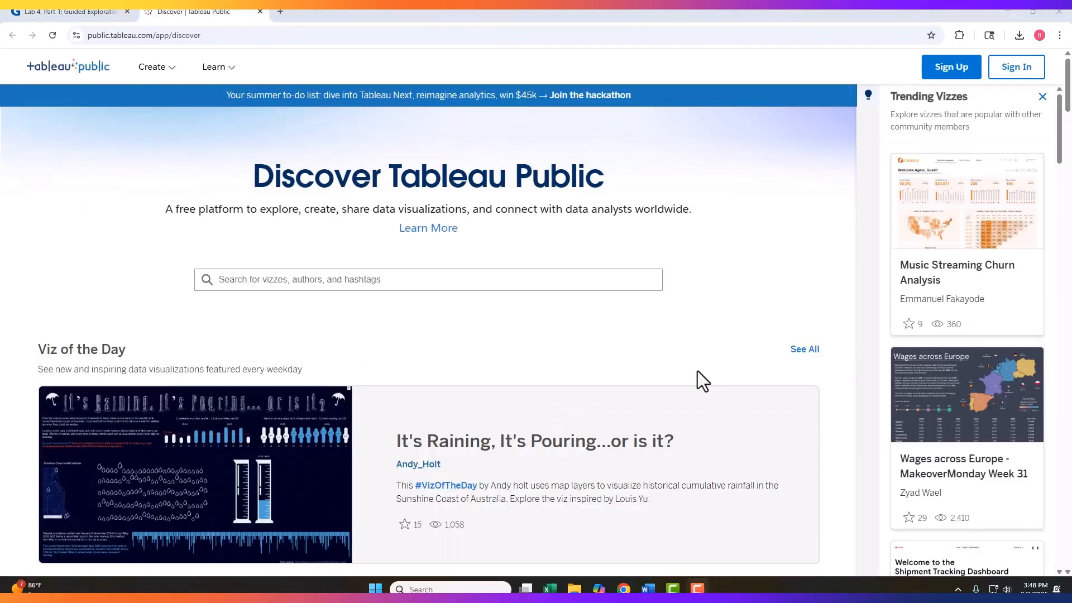
{"action": "scroll", "coordinate": [688, 370], "scroll_direction": "down", "scroll_amount": 4}
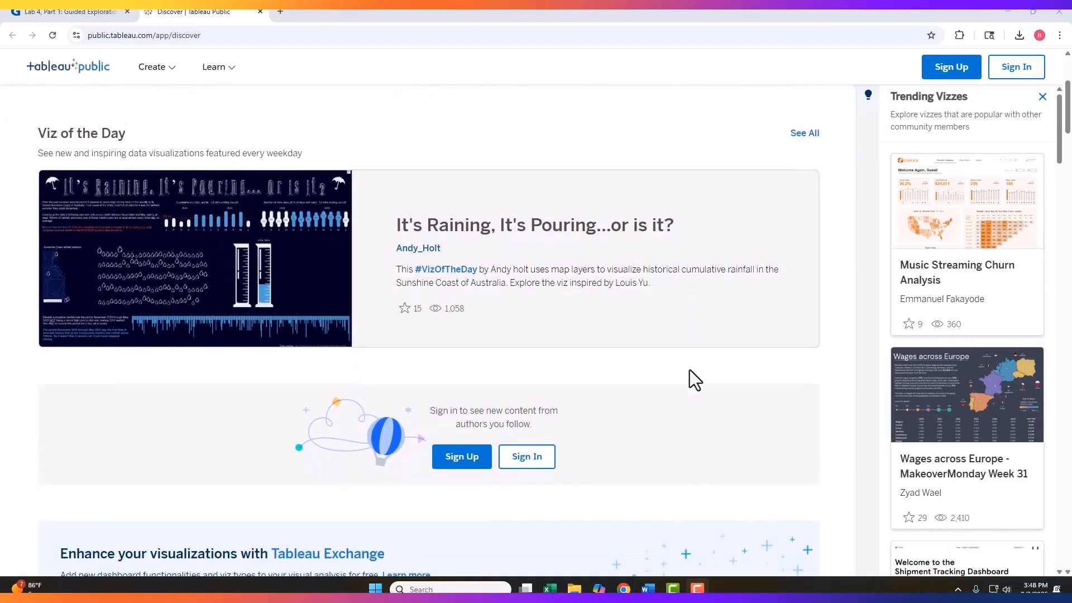
{"action": "scroll", "coordinate": [689, 369], "scroll_direction": "down", "scroll_amount": 1}
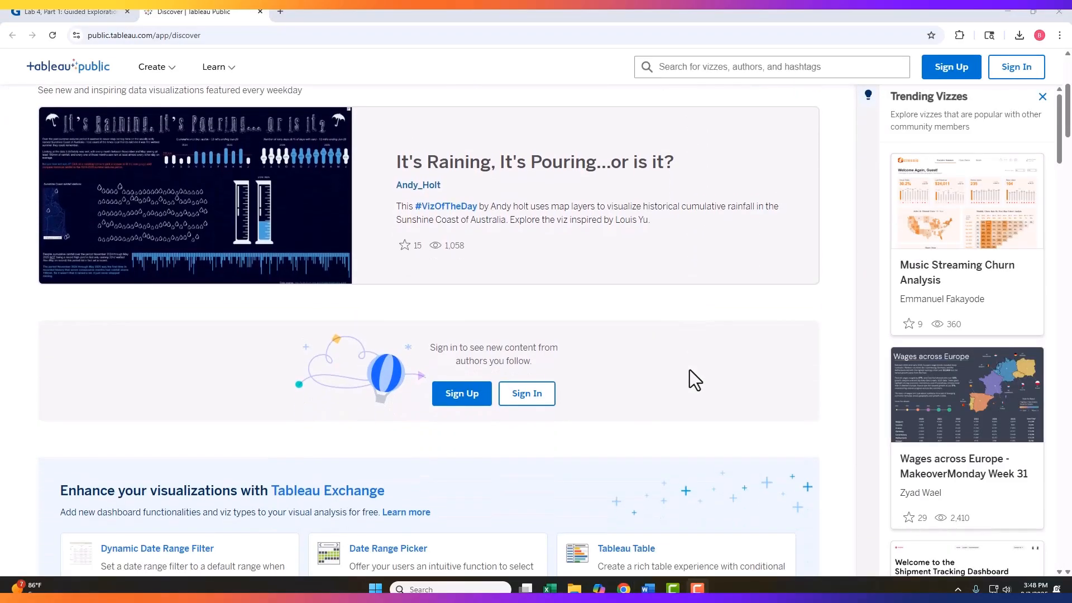
{"action": "scroll", "coordinate": [689, 369], "scroll_direction": "down", "scroll_amount": 2}
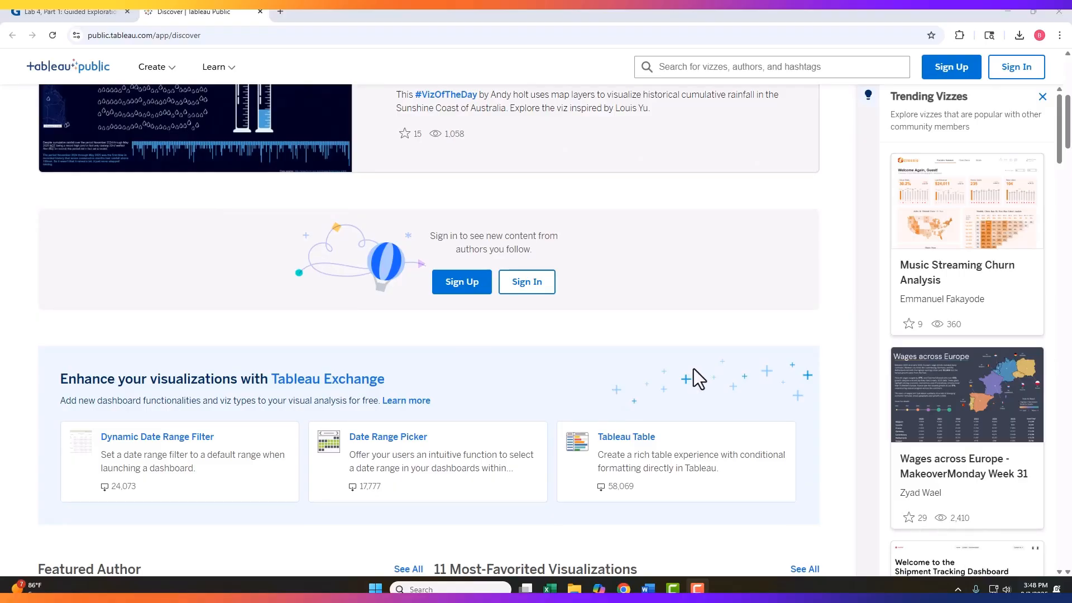
{"action": "scroll", "coordinate": [693, 369], "scroll_direction": "down", "scroll_amount": 3}
{"action": "key", "text": "ctrl+w"}
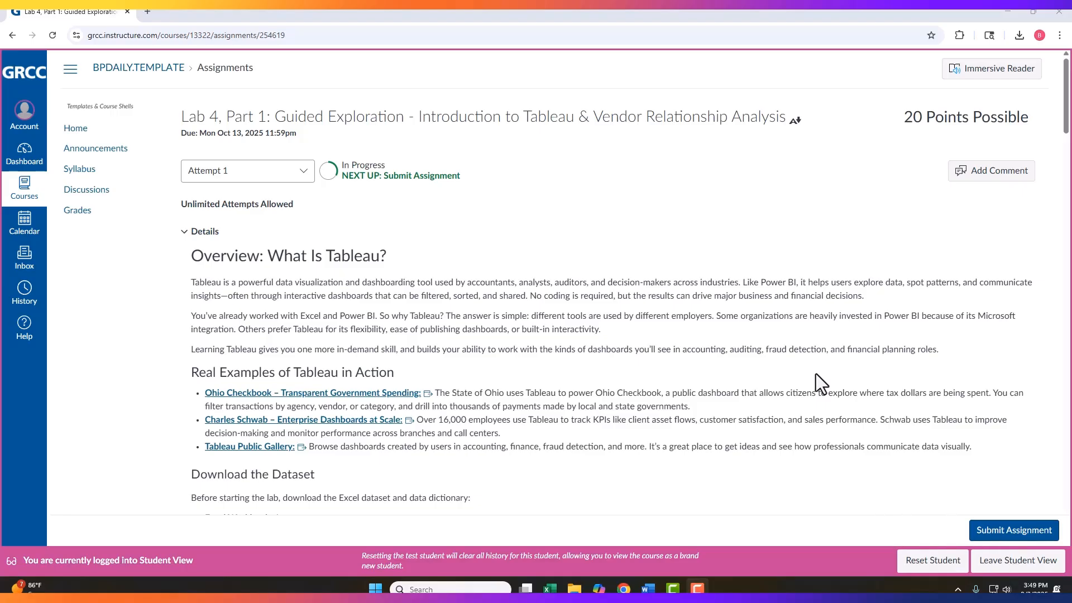
Step: Download the Excel Workbook and the Data Dictionary from the assignment's Download the Dataset section
{"action": "scroll", "coordinate": [575, 407], "scroll_direction": "down", "scroll_amount": 1}
{"action": "scroll", "coordinate": [564, 415], "scroll_direction": "down", "scroll_amount": 3}
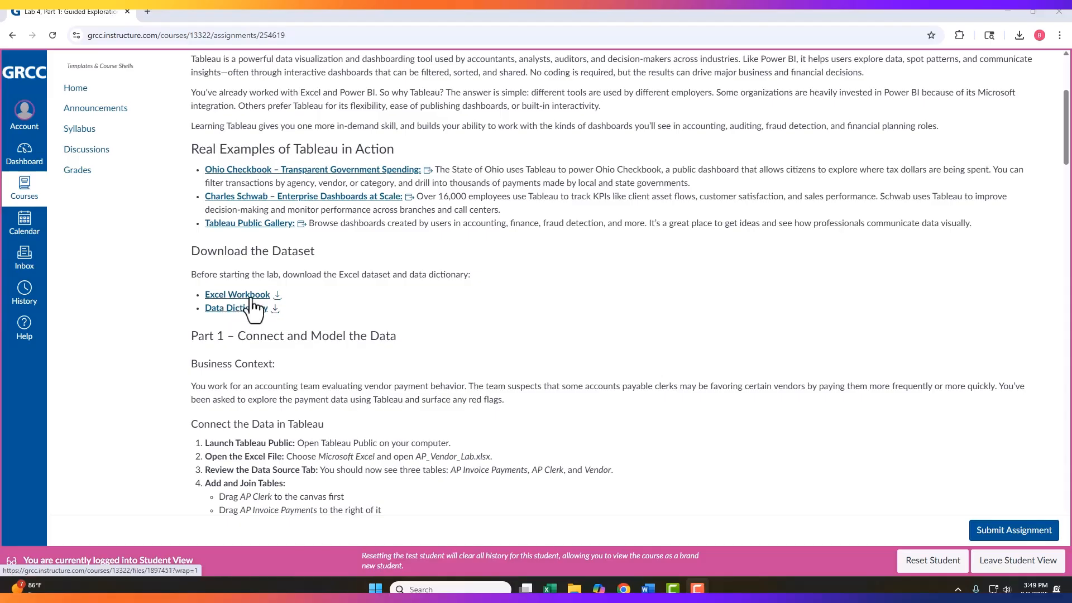
{"action": "left_click", "coordinate": [276, 296]}
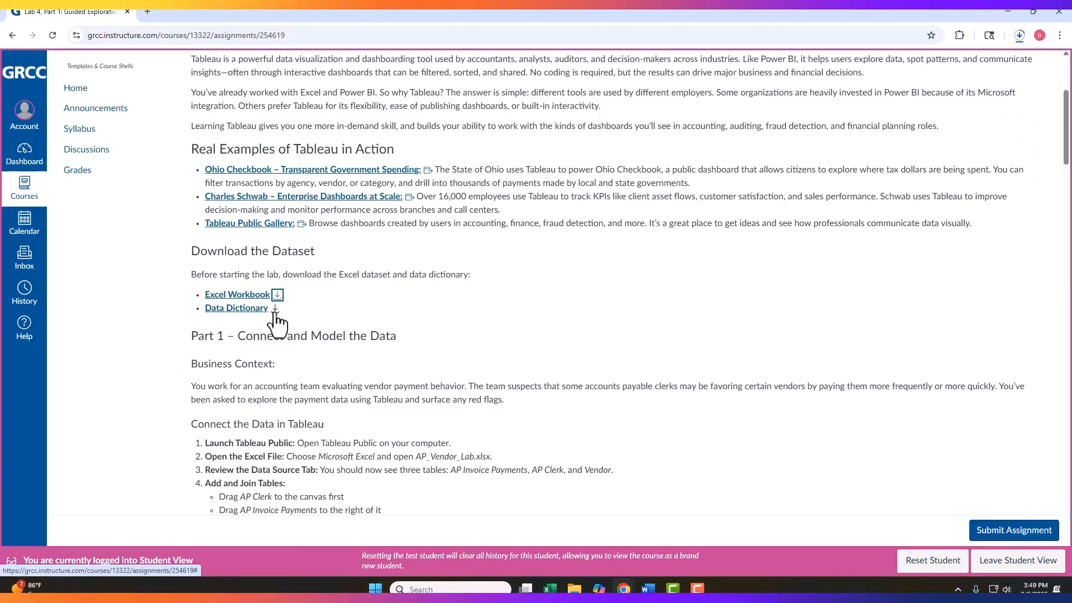
{"action": "left_click", "coordinate": [275, 312]}
{"action": "left_click", "coordinate": [249, 357]}
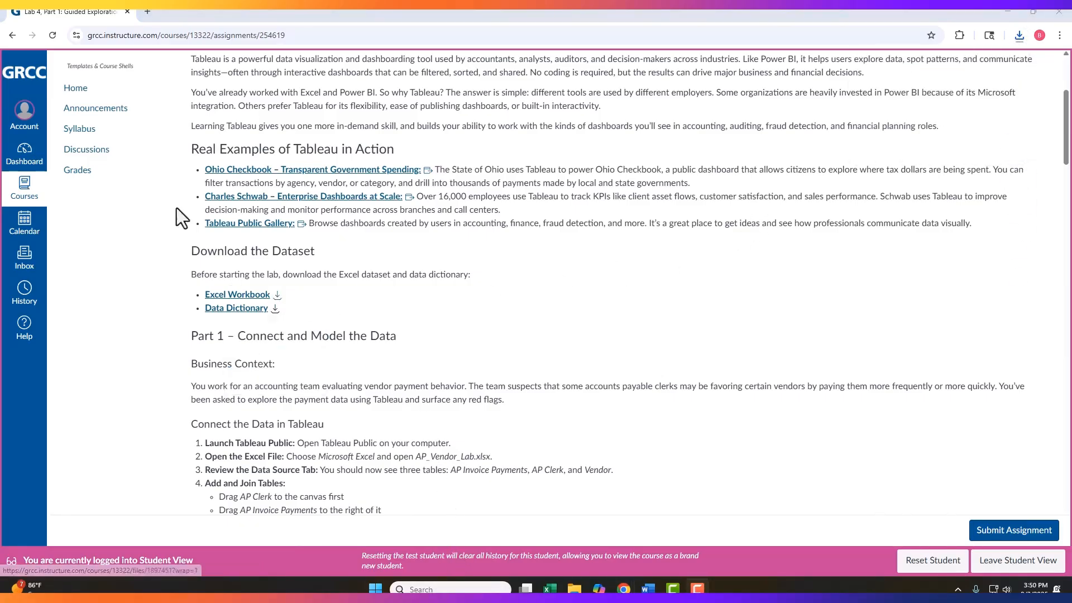
Step: Open the course home page in a new tab and show the Tableau Desktop details on its Course Resources page
{"action": "right_click", "coordinate": [76, 90]}
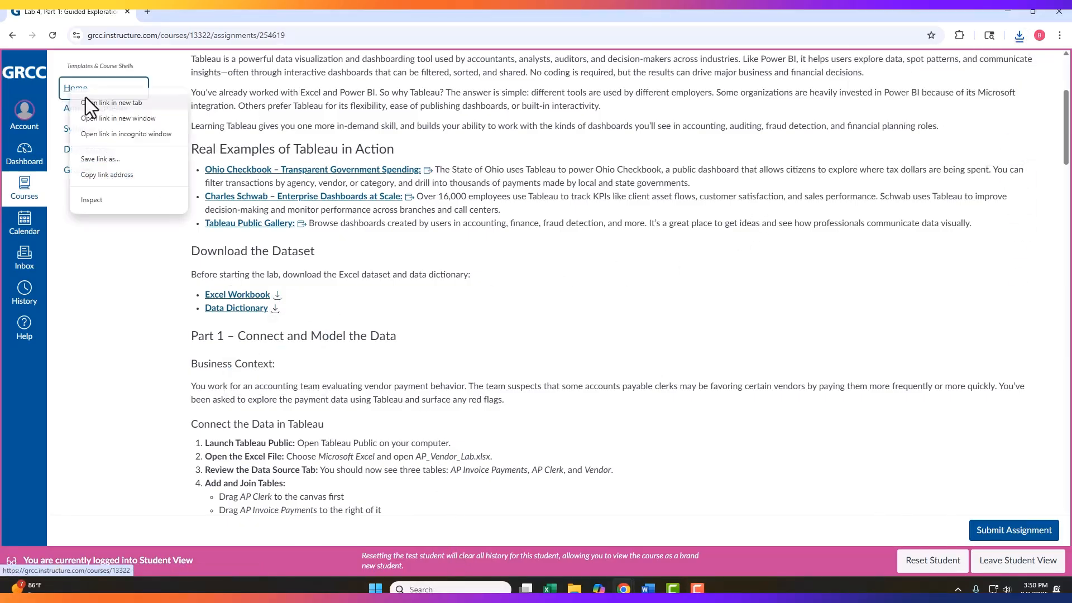
{"action": "left_click", "coordinate": [96, 108]}
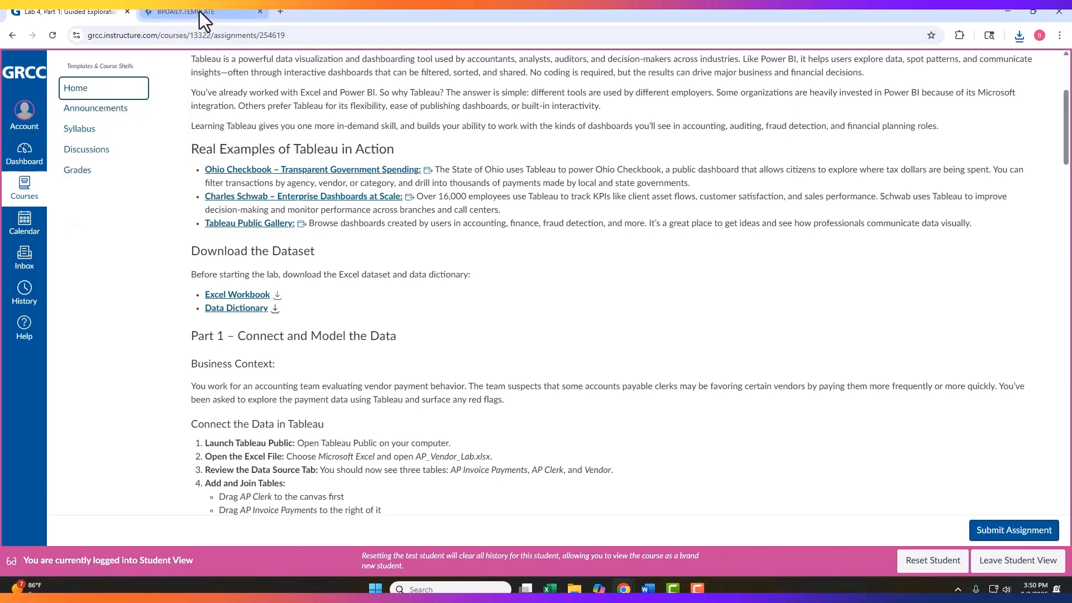
{"action": "left_click", "coordinate": [200, 11]}
{"action": "scroll", "coordinate": [459, 324], "scroll_direction": "down", "scroll_amount": 9}
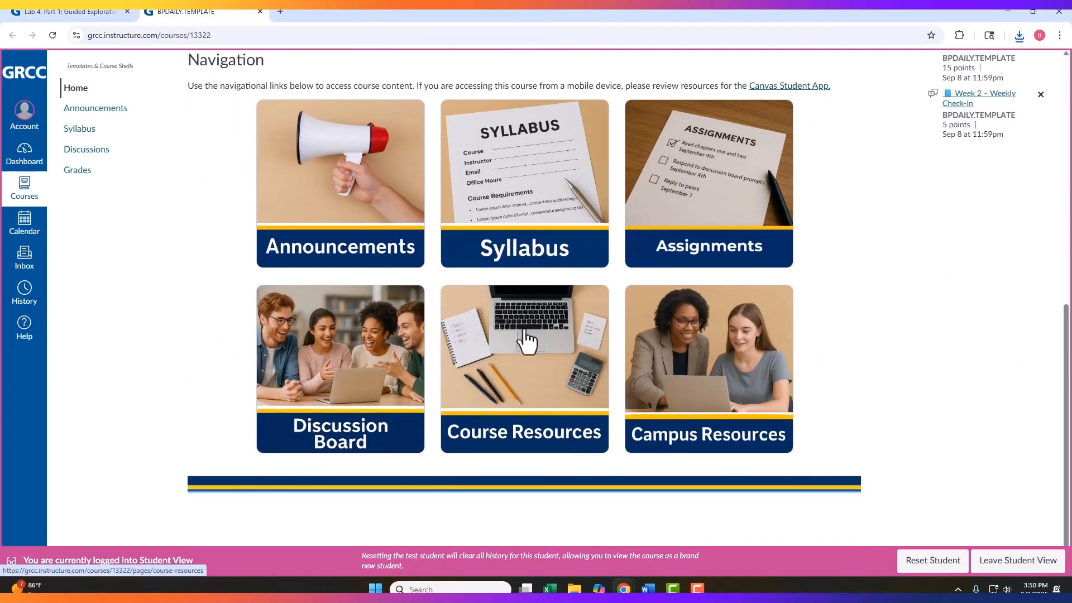
{"action": "left_click", "coordinate": [539, 356]}
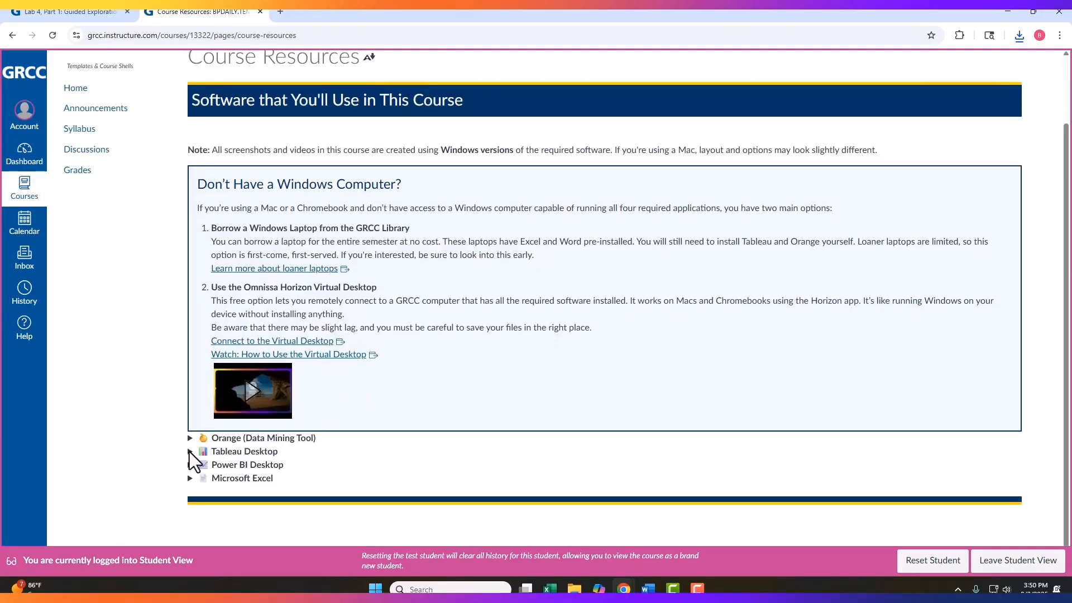
{"action": "left_click", "coordinate": [190, 451]}
{"action": "scroll", "coordinate": [262, 452], "scroll_direction": "down", "scroll_amount": 2}
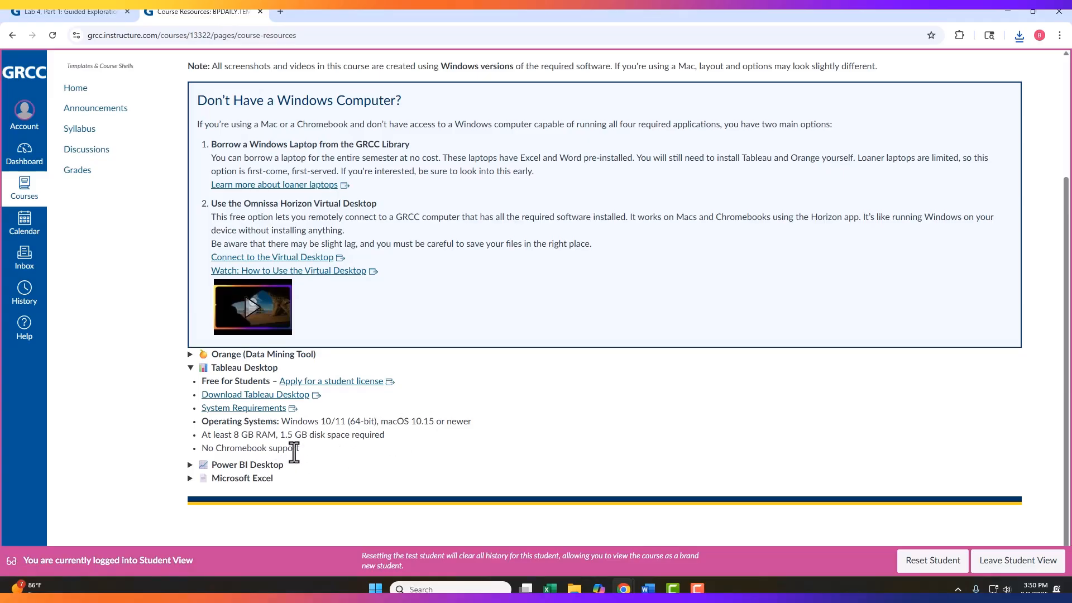
{"action": "scroll", "coordinate": [296, 452], "scroll_direction": "up", "scroll_amount": 1}
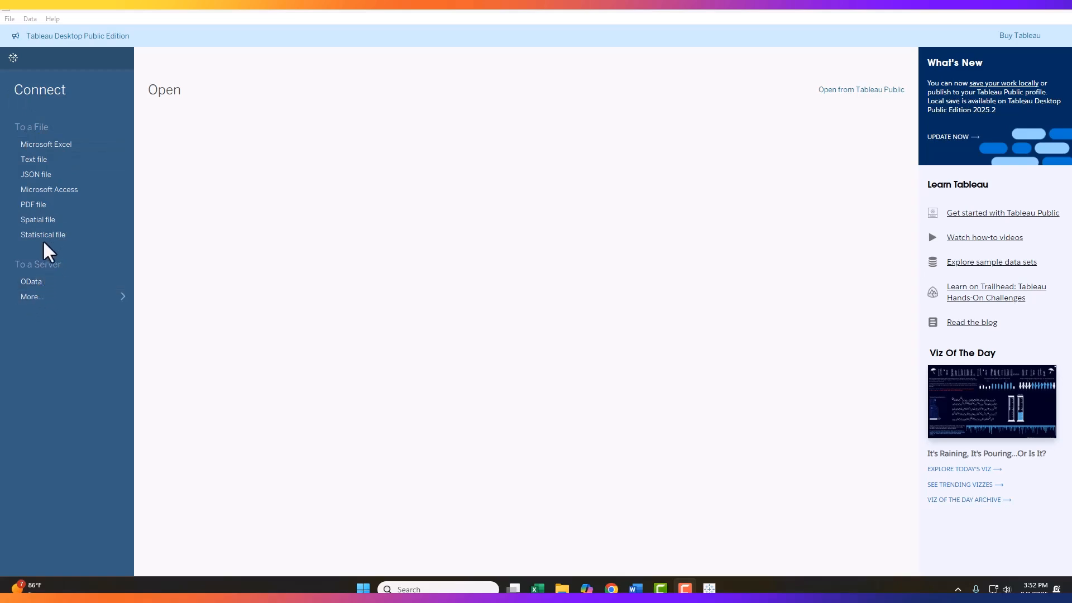
Step: Connect to the Excel workbook Lab4_Part1_Vendor_AP_Clerk_Relationship_Data in the Downloads folder
{"action": "left_click", "coordinate": [40, 144]}
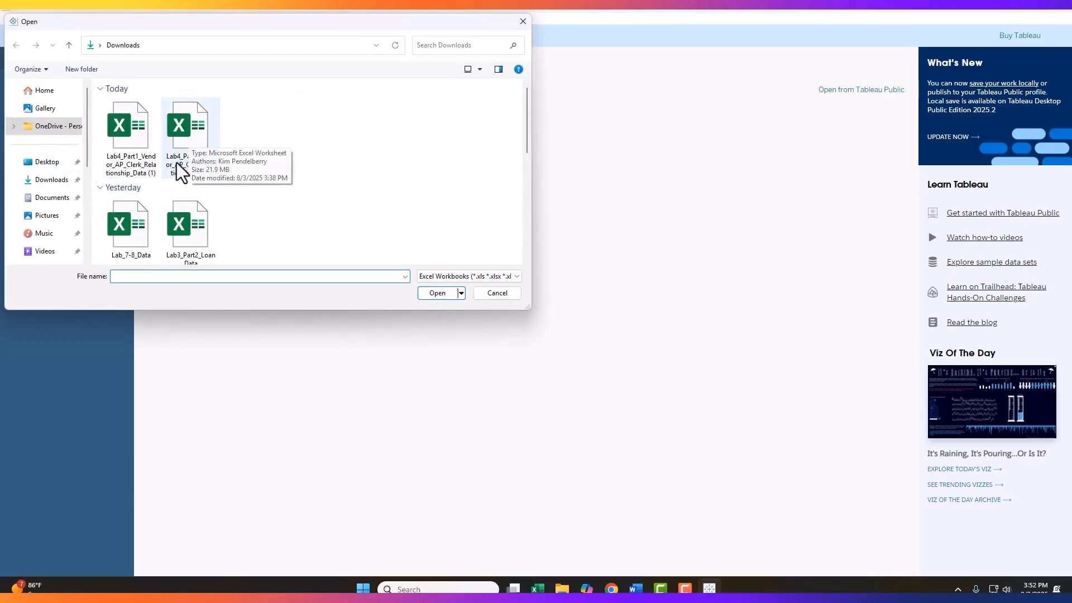
{"action": "left_click", "coordinate": [195, 126]}
{"action": "left_click", "coordinate": [448, 293]}
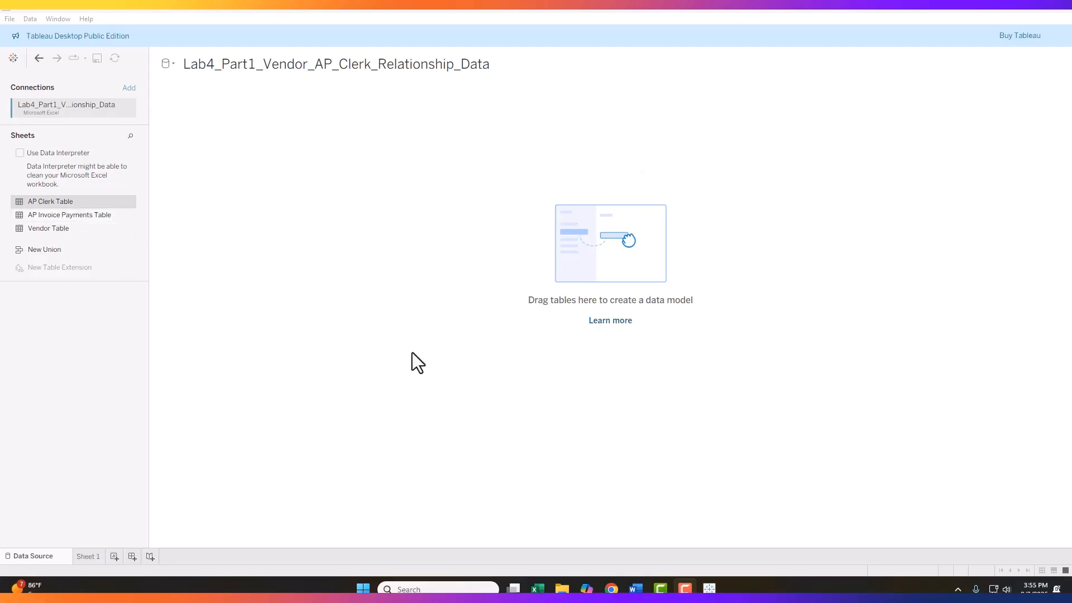
Step: Add a second worksheet, a dashboard and a story to the workbook
{"action": "left_click", "coordinate": [87, 557]}
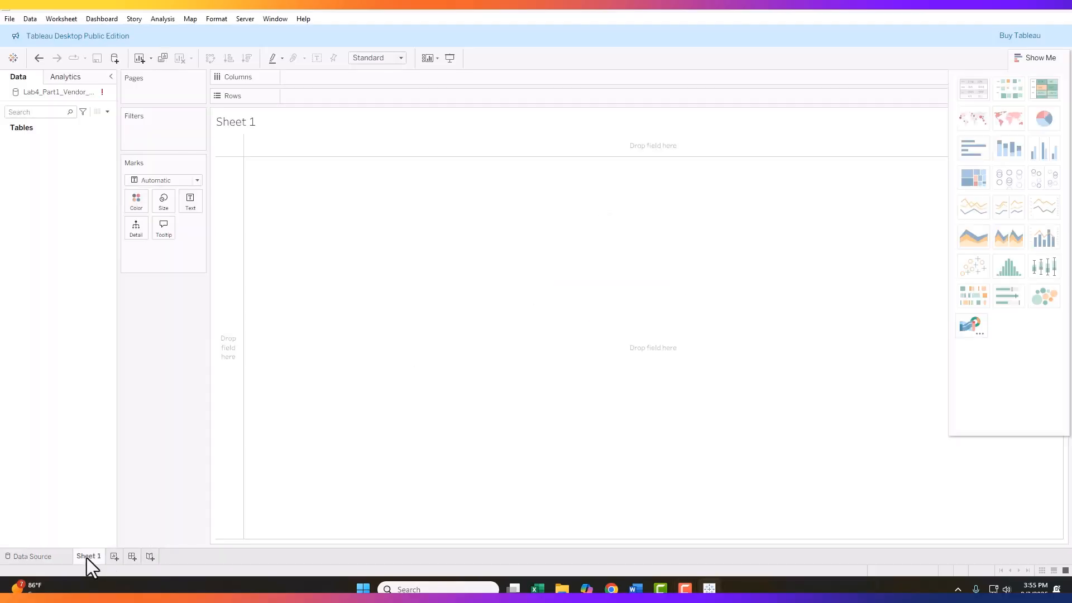
{"action": "mouse_move", "coordinate": [88, 558]}
{"action": "left_click", "coordinate": [114, 558]}
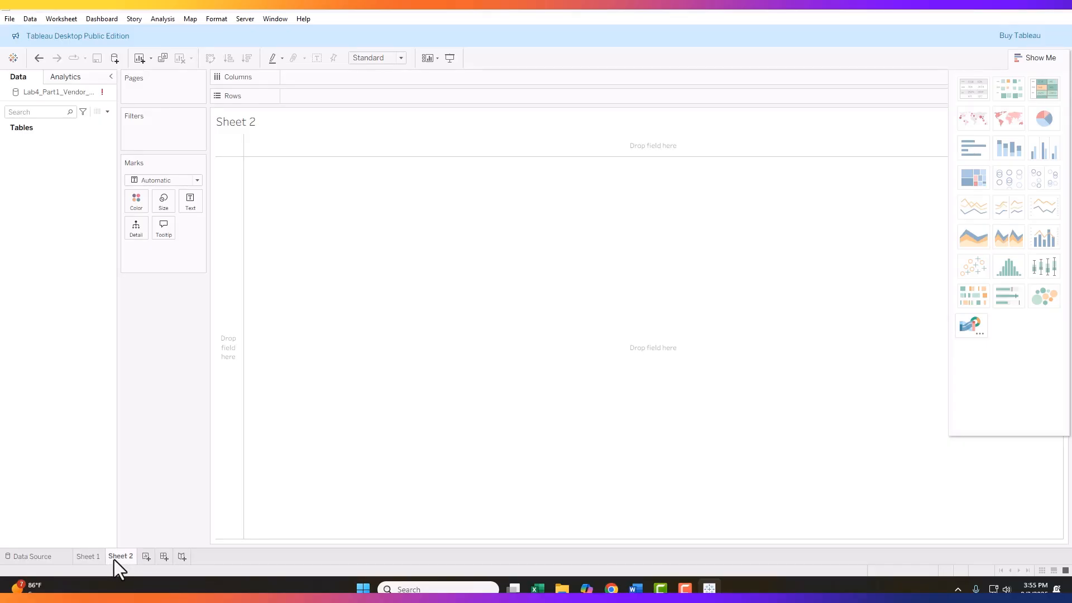
{"action": "left_click", "coordinate": [163, 557]}
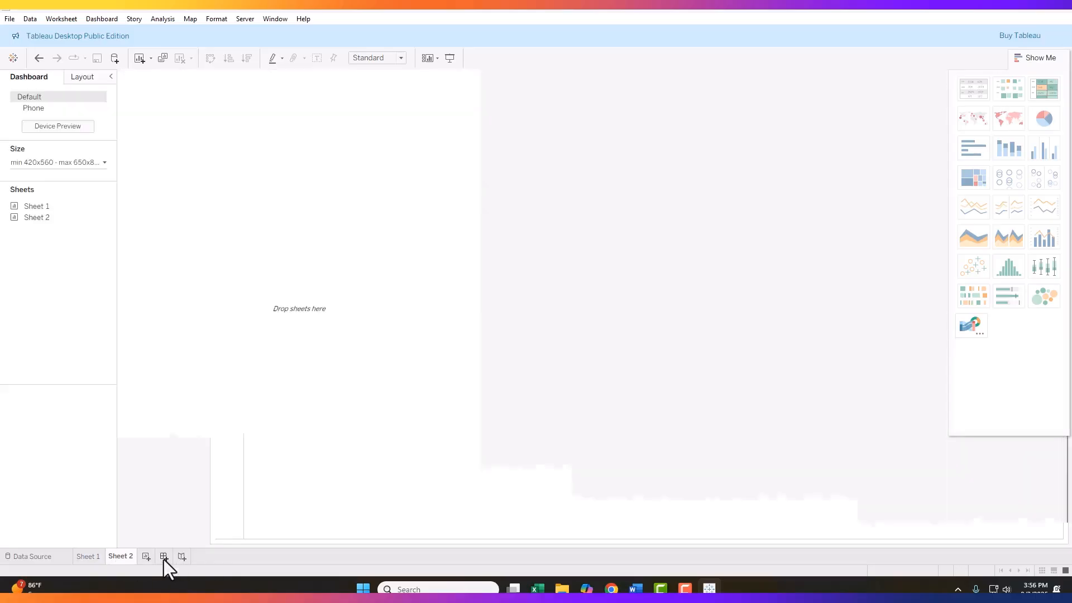
{"action": "left_click", "coordinate": [89, 557]}
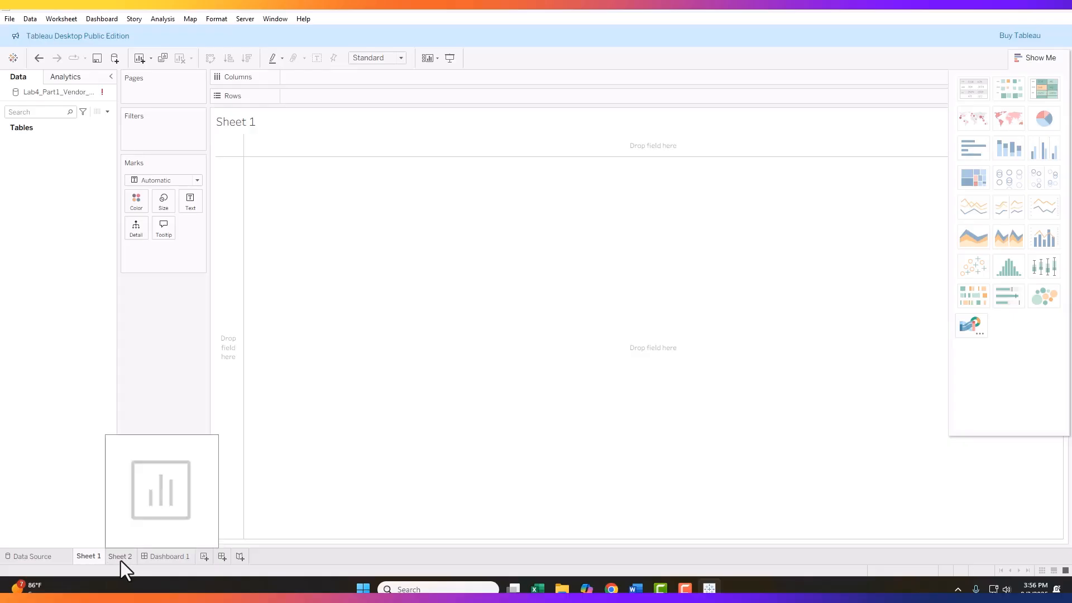
{"action": "left_click", "coordinate": [121, 559]}
{"action": "left_click", "coordinate": [159, 557]}
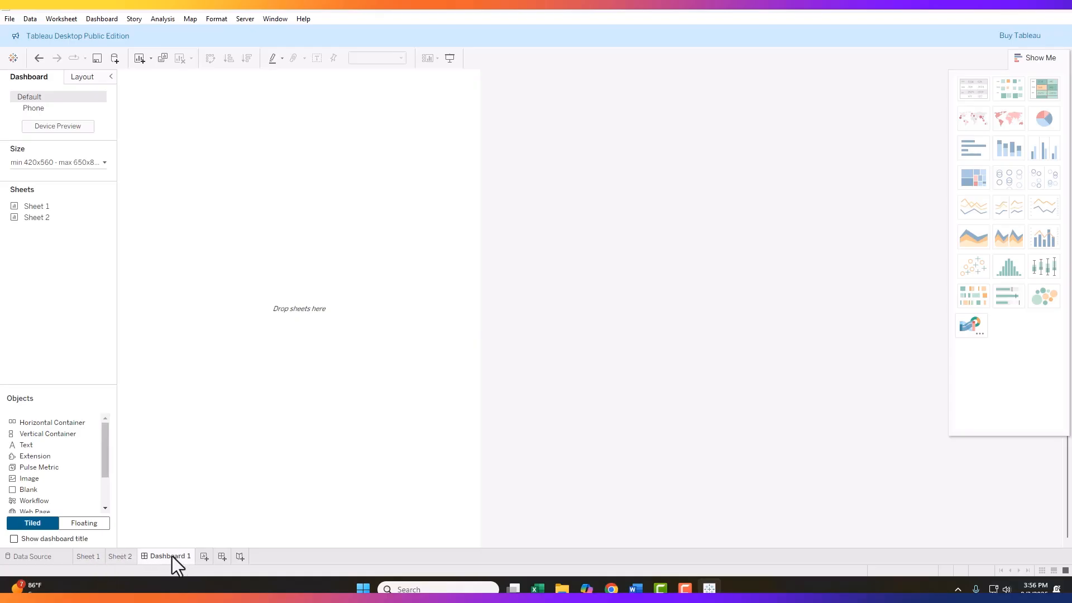
{"action": "left_click", "coordinate": [239, 557]}
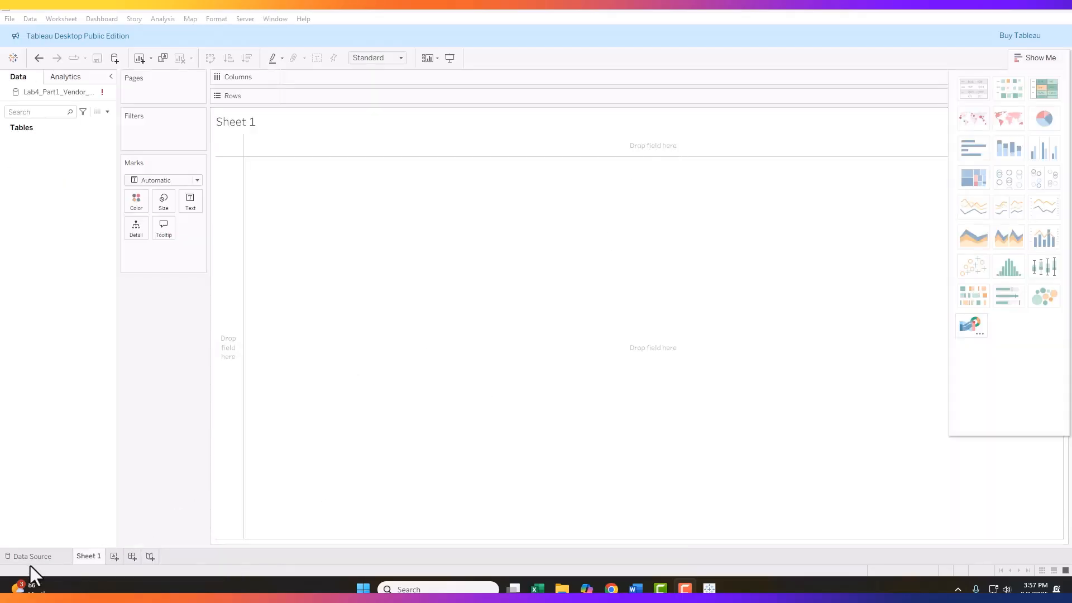
Step: Build the data source model by relating AP Clerk Table to AP Invoice Payments Table, and that table to Vendor Table
{"action": "left_click", "coordinate": [31, 556]}
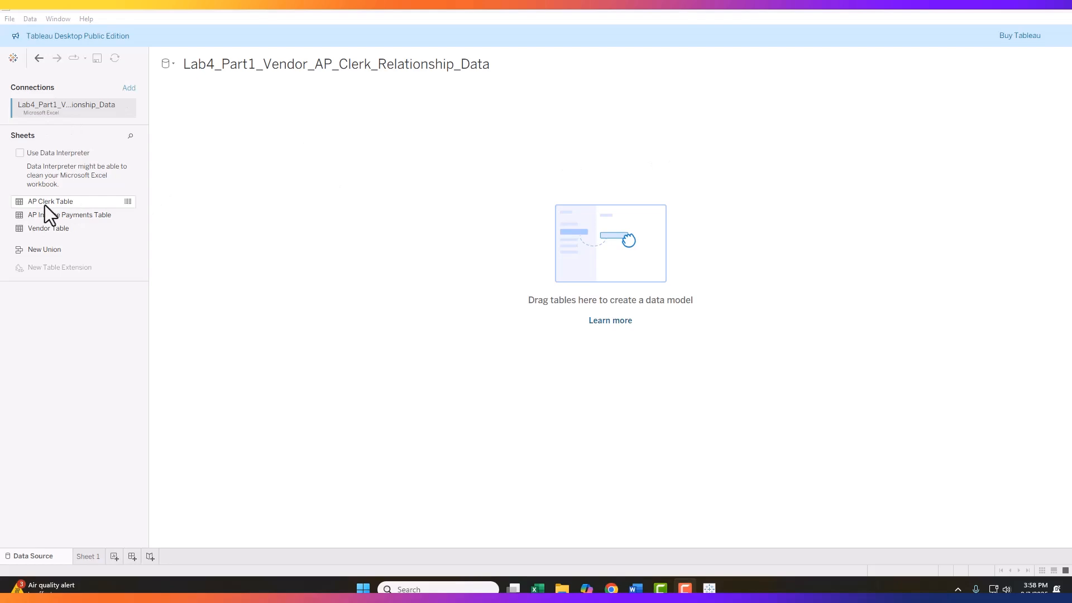
{"action": "left_click_drag", "start_coordinate": [31, 202], "coordinate": [204, 135]}
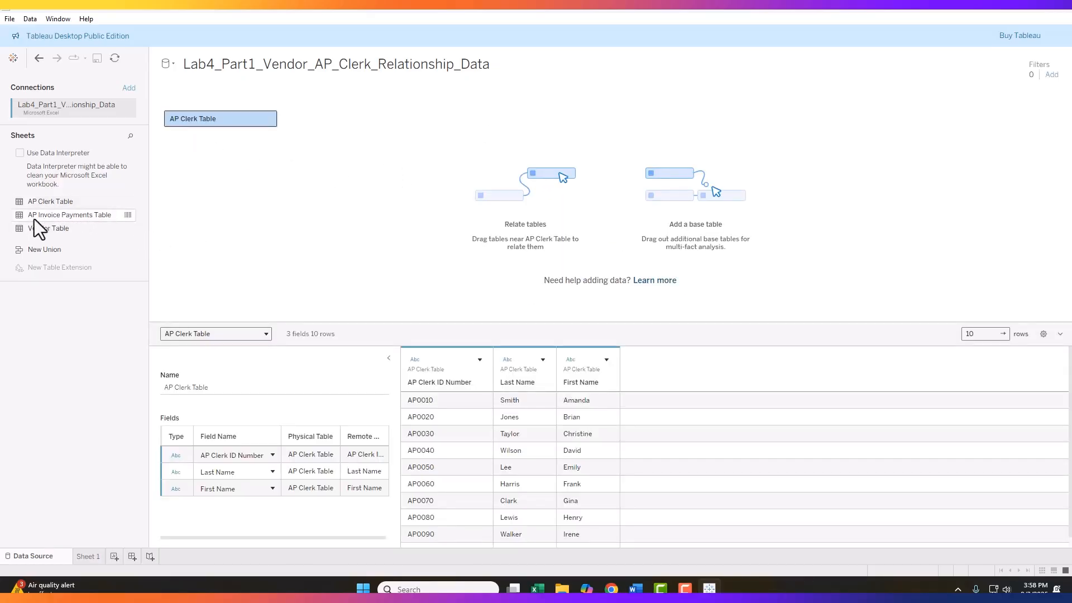
{"action": "left_click_drag", "start_coordinate": [34, 218], "coordinate": [330, 119]}
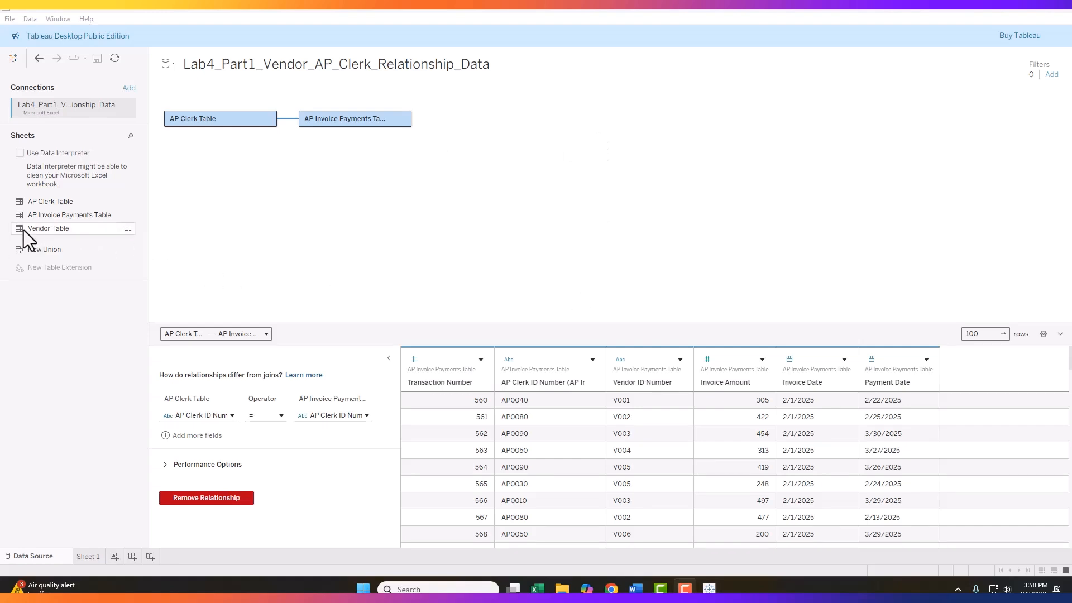
{"action": "left_click_drag", "start_coordinate": [28, 230], "coordinate": [480, 118]}
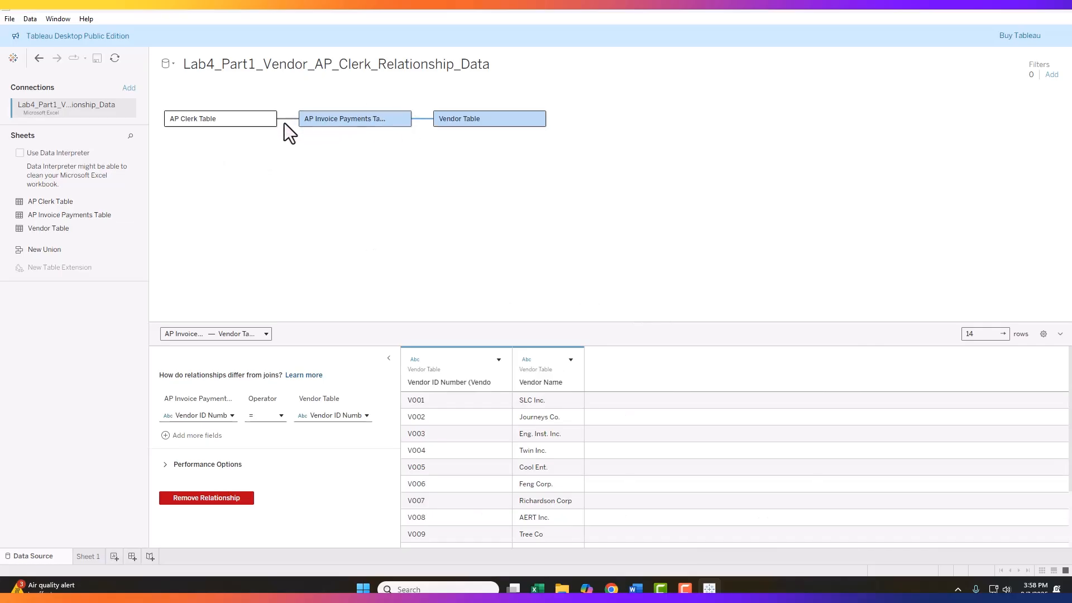
Step: Examine the relationship between AP Clerk Table and AP Invoice Payments Table, and the fields and rows of each table
{"action": "mouse_move", "coordinate": [289, 120]}
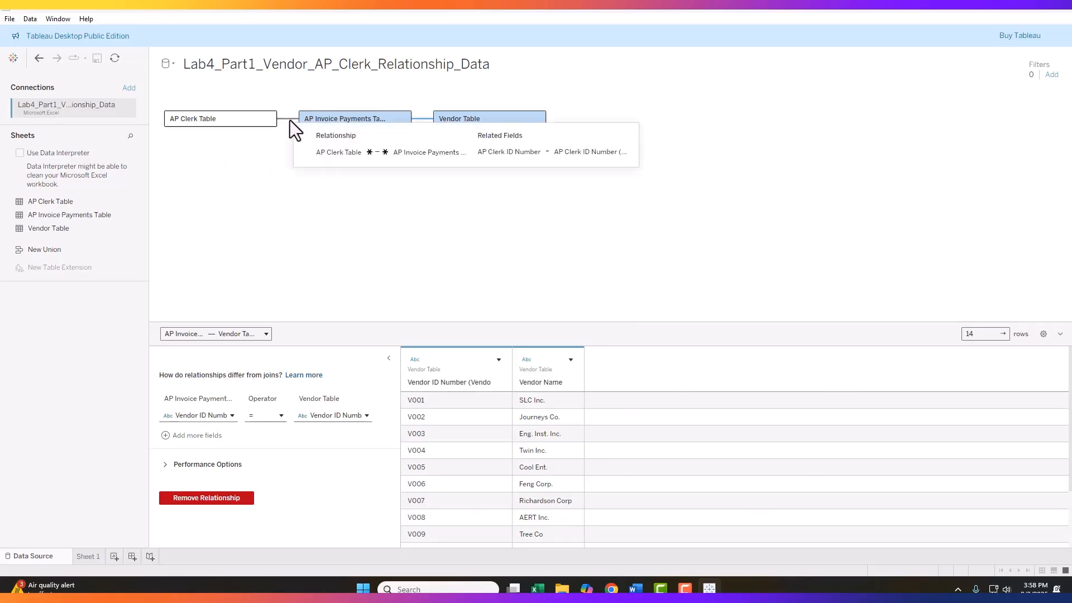
{"action": "left_click", "coordinate": [288, 119]}
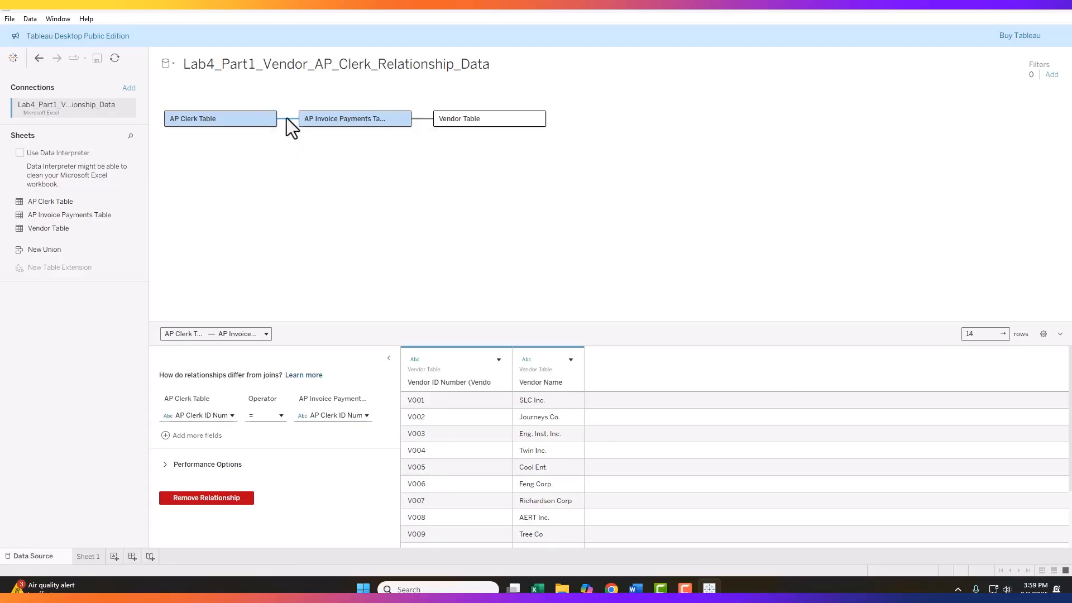
{"action": "mouse_move", "coordinate": [286, 119]}
{"action": "left_click", "coordinate": [217, 120]}
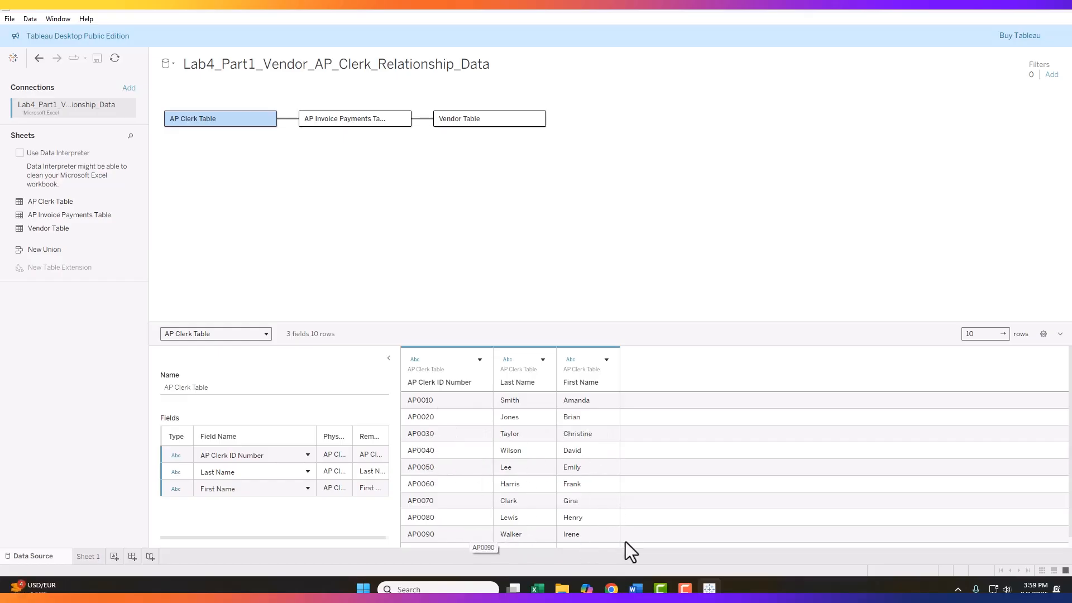
{"action": "left_click", "coordinate": [359, 120]}
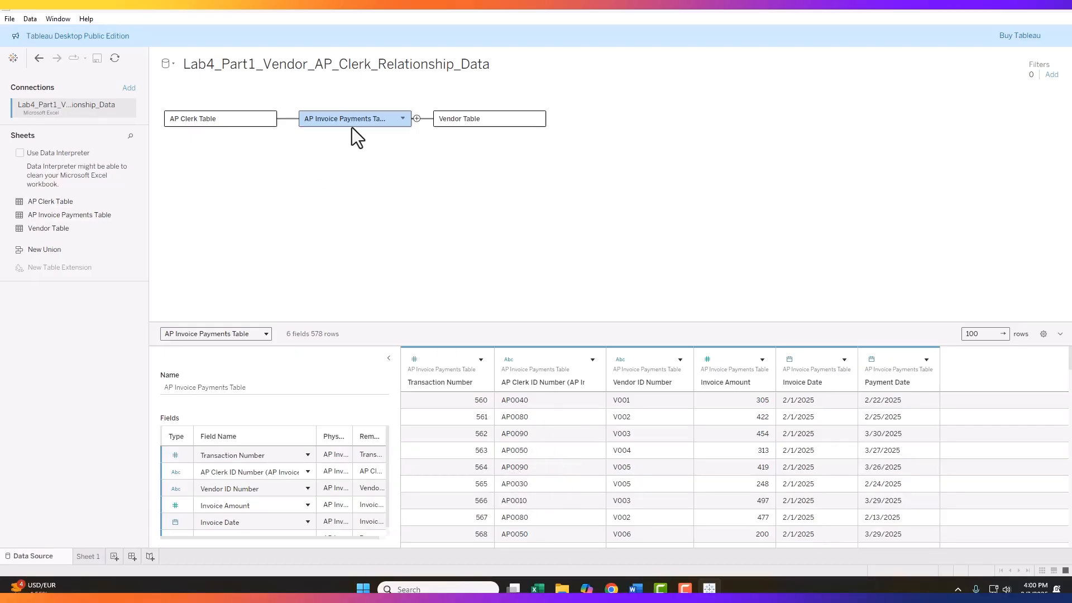
Step: Set the cardinality of the relationship between AP Clerk Table and AP Invoice Payments Table to One on the clerk side, keeping Many for invoice payments
{"action": "left_click", "coordinate": [228, 121]}
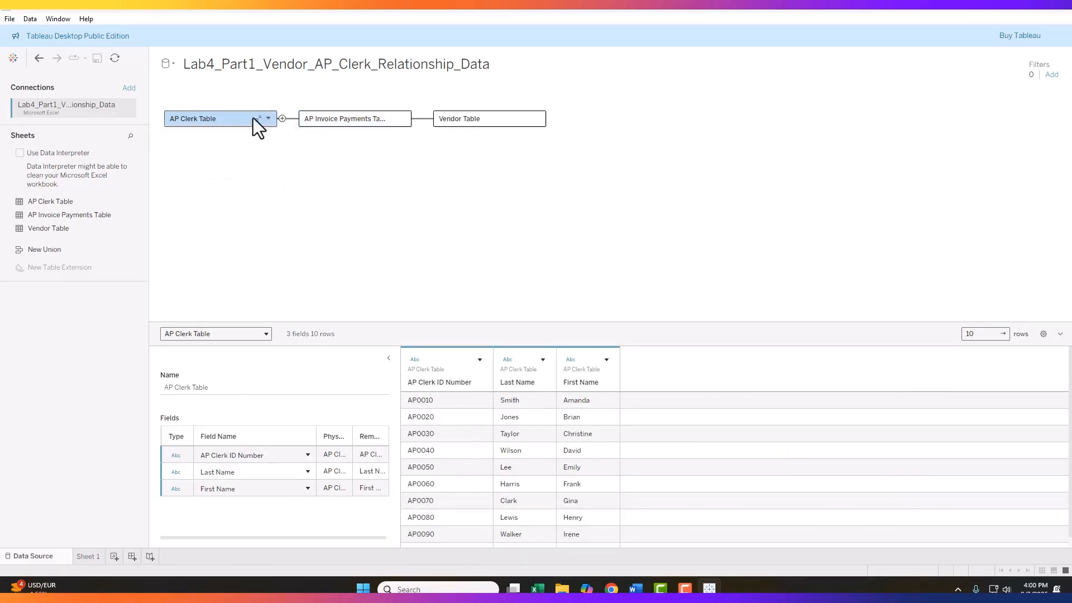
{"action": "left_click", "coordinate": [291, 119]}
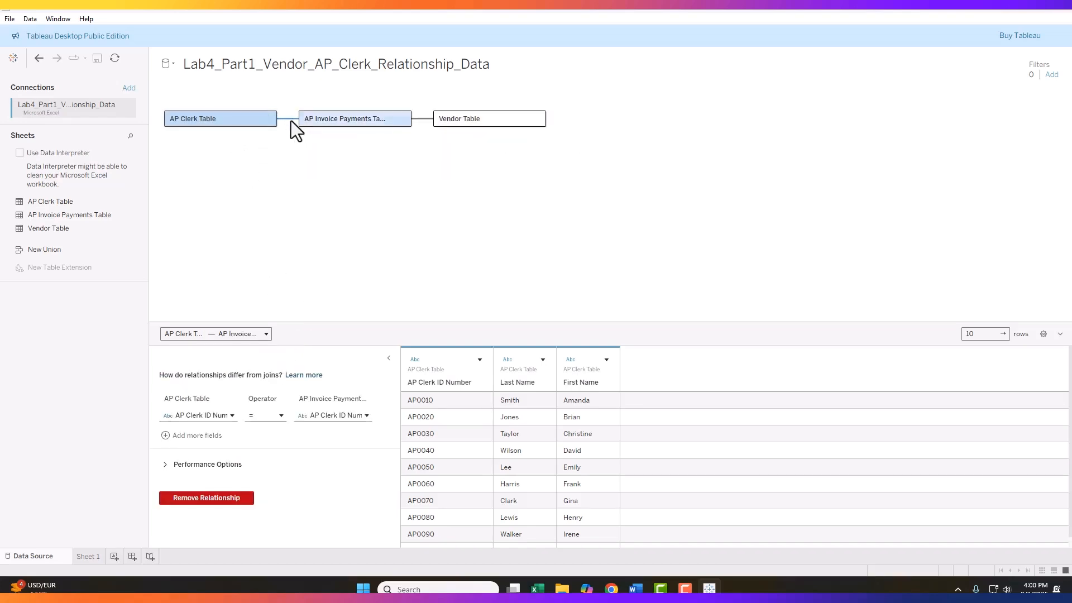
{"action": "left_click", "coordinate": [165, 466]}
{"action": "scroll", "coordinate": [205, 457], "scroll_direction": "down", "scroll_amount": 3}
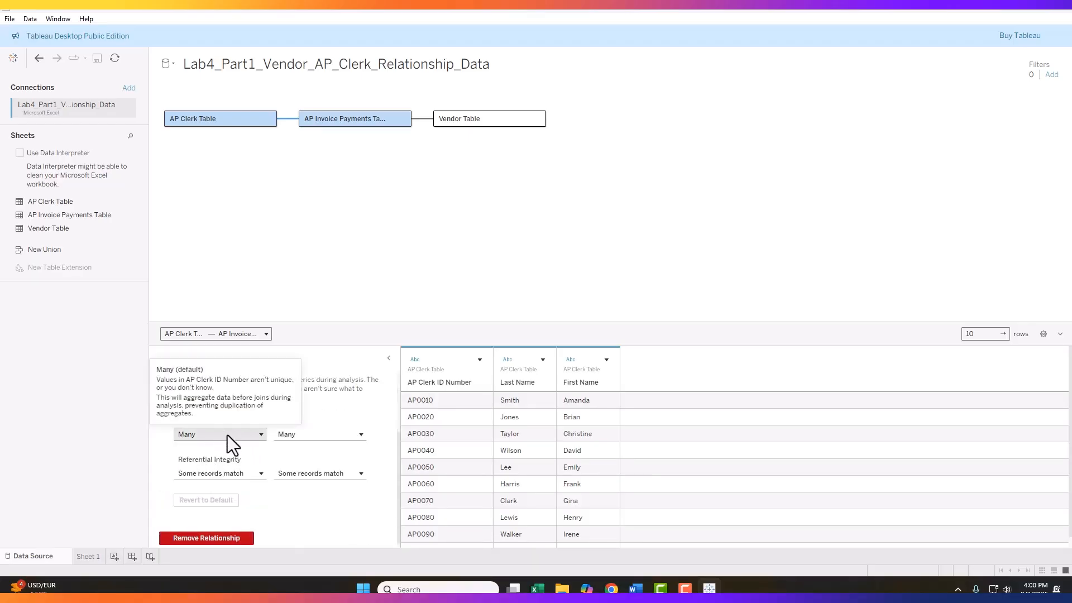
{"action": "scroll", "coordinate": [229, 436], "scroll_direction": "up", "scroll_amount": 2}
{"action": "scroll", "coordinate": [246, 449], "scroll_direction": "down", "scroll_amount": 2}
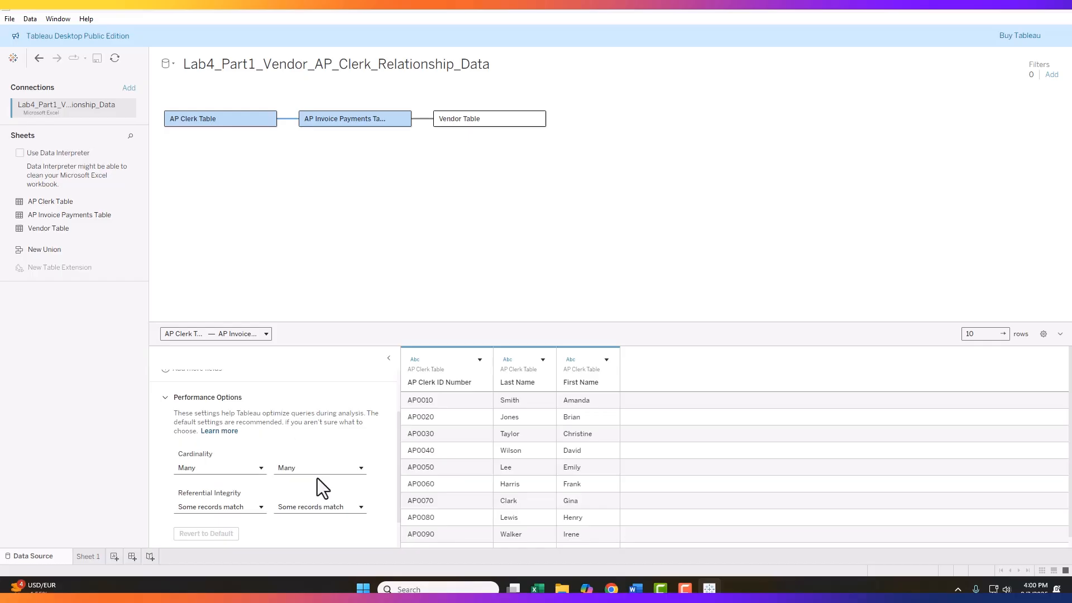
{"action": "scroll", "coordinate": [221, 455], "scroll_direction": "up", "scroll_amount": 2}
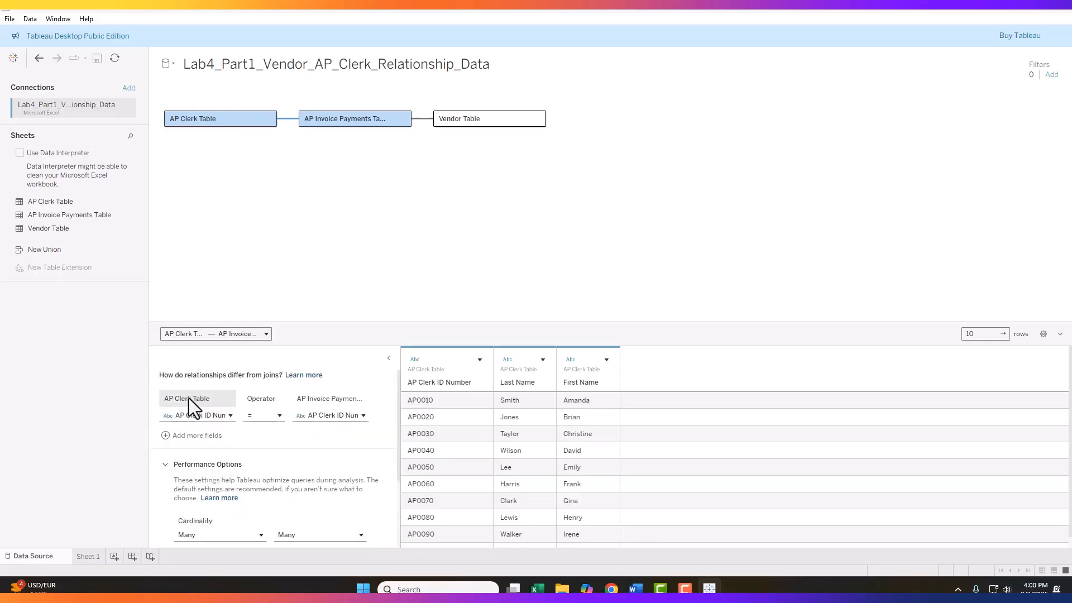
{"action": "scroll", "coordinate": [207, 407], "scroll_direction": "down", "scroll_amount": 2}
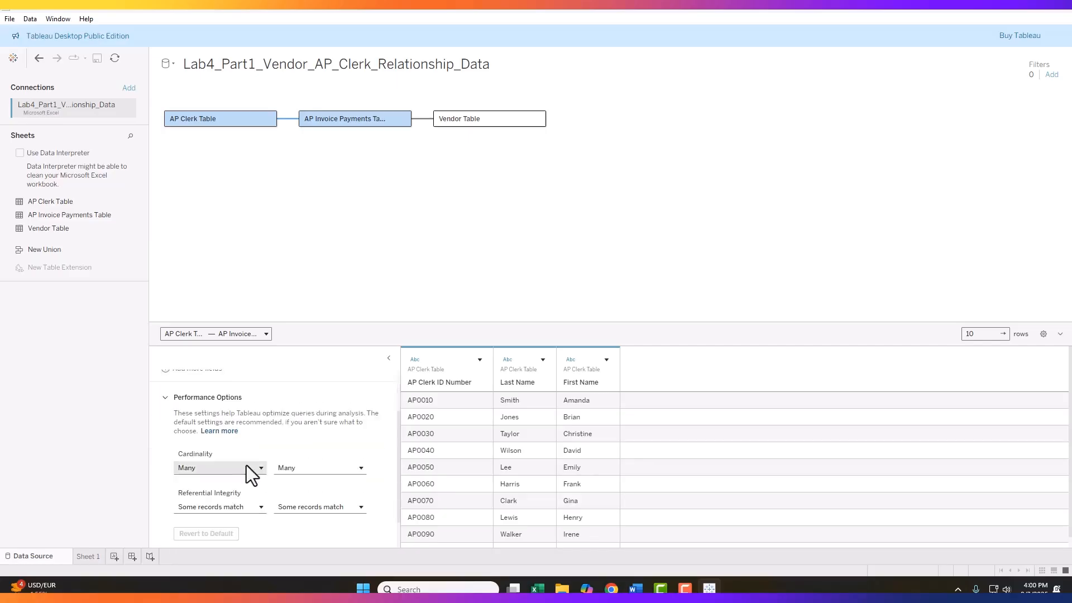
{"action": "scroll", "coordinate": [201, 401], "scroll_direction": "up", "scroll_amount": 2}
{"action": "scroll", "coordinate": [217, 402], "scroll_direction": "down", "scroll_amount": 2}
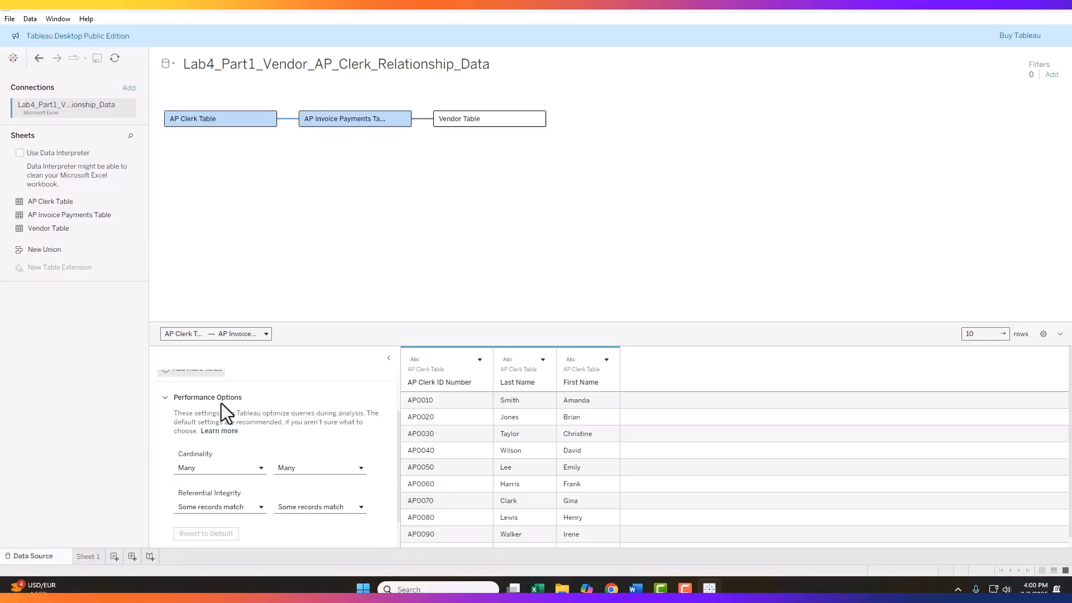
{"action": "left_click", "coordinate": [258, 471]}
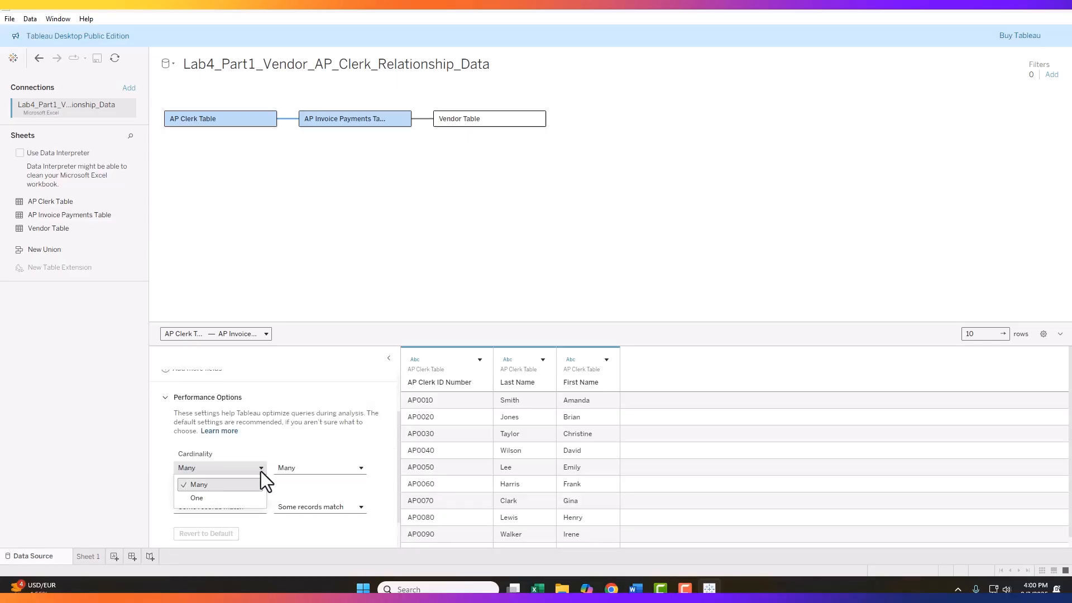
{"action": "left_click", "coordinate": [206, 498]}
{"action": "scroll", "coordinate": [321, 472], "scroll_direction": "up", "scroll_amount": 2}
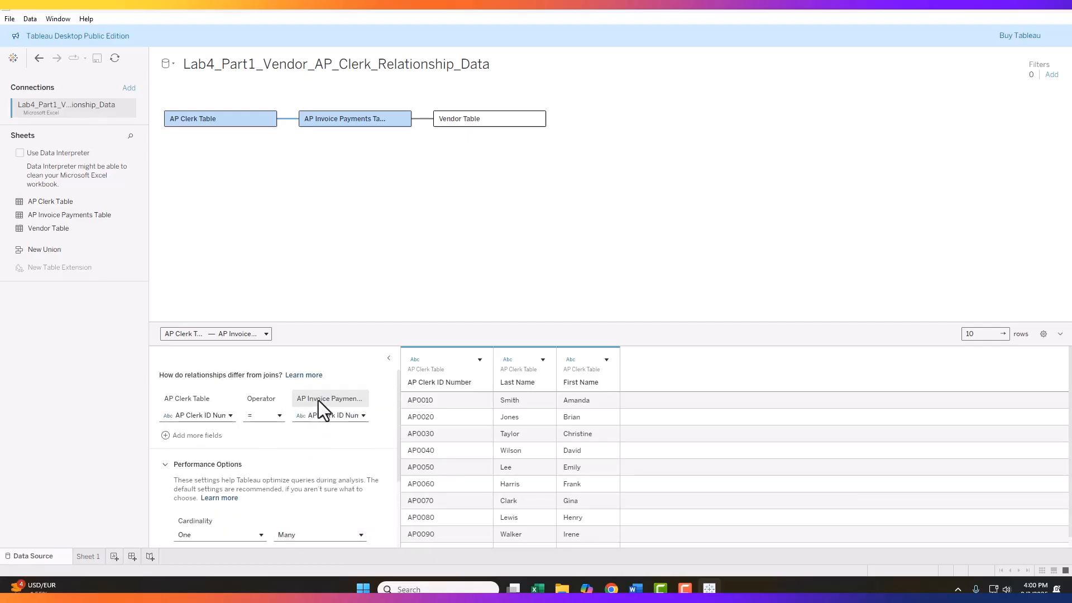
{"action": "scroll", "coordinate": [344, 441], "scroll_direction": "down", "scroll_amount": 2}
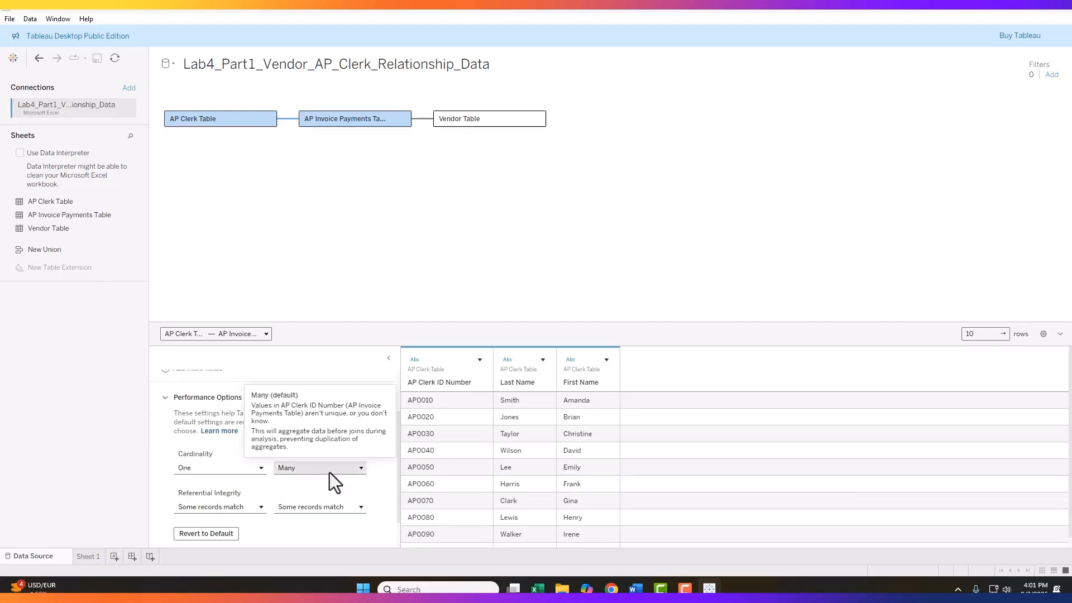
{"action": "scroll", "coordinate": [331, 471], "scroll_direction": "down", "scroll_amount": 1}
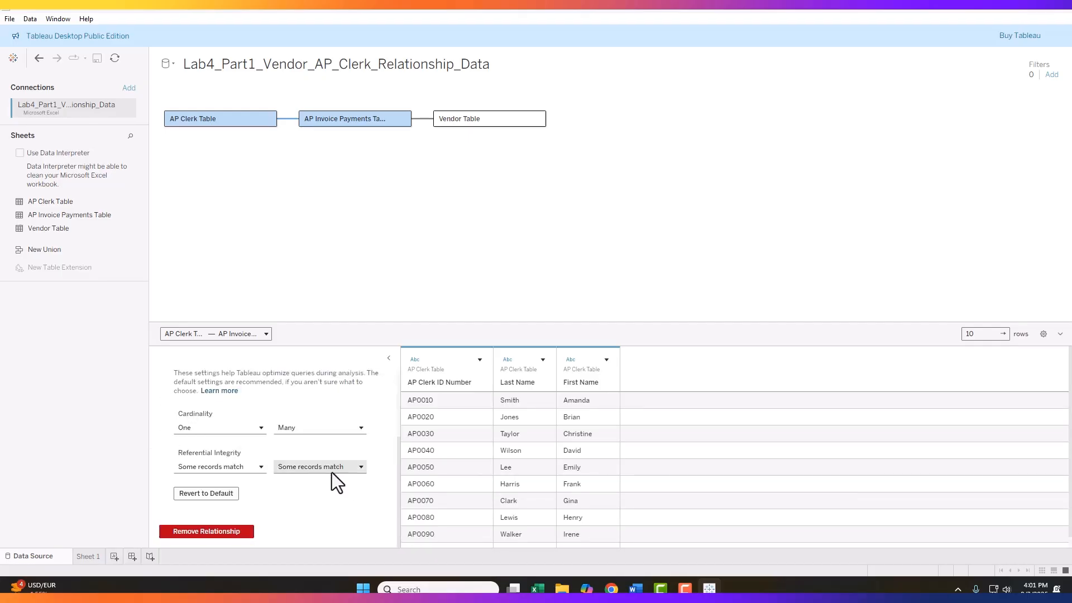
{"action": "scroll", "coordinate": [320, 495], "scroll_direction": "up", "scroll_amount": 3}
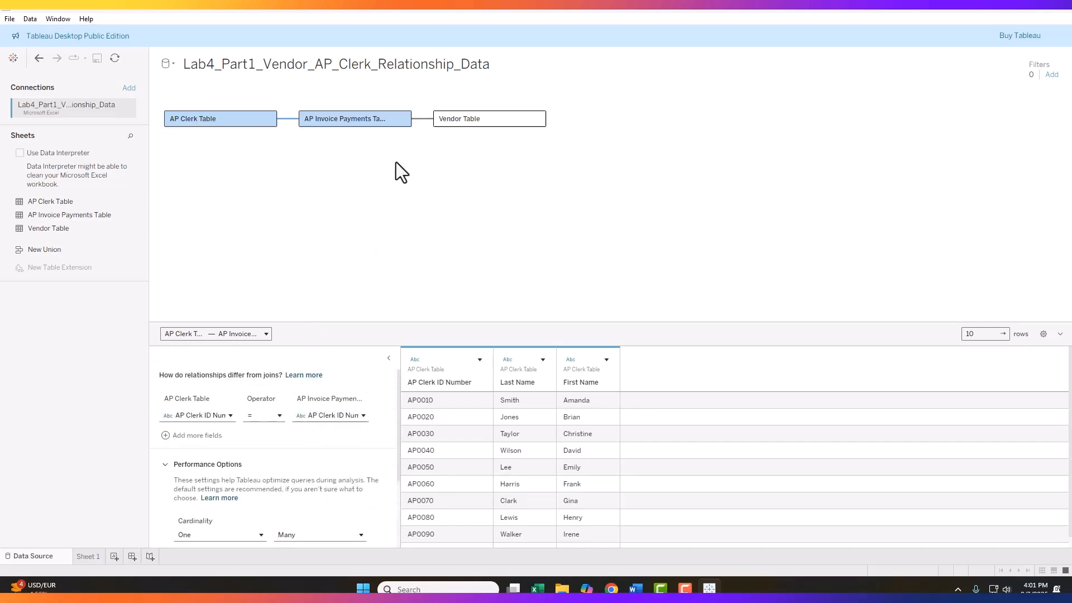
Step: Examine the relationship between AP Invoice Payments Table and Vendor Table, and the fields and rows of both tables
{"action": "left_click", "coordinate": [423, 119]}
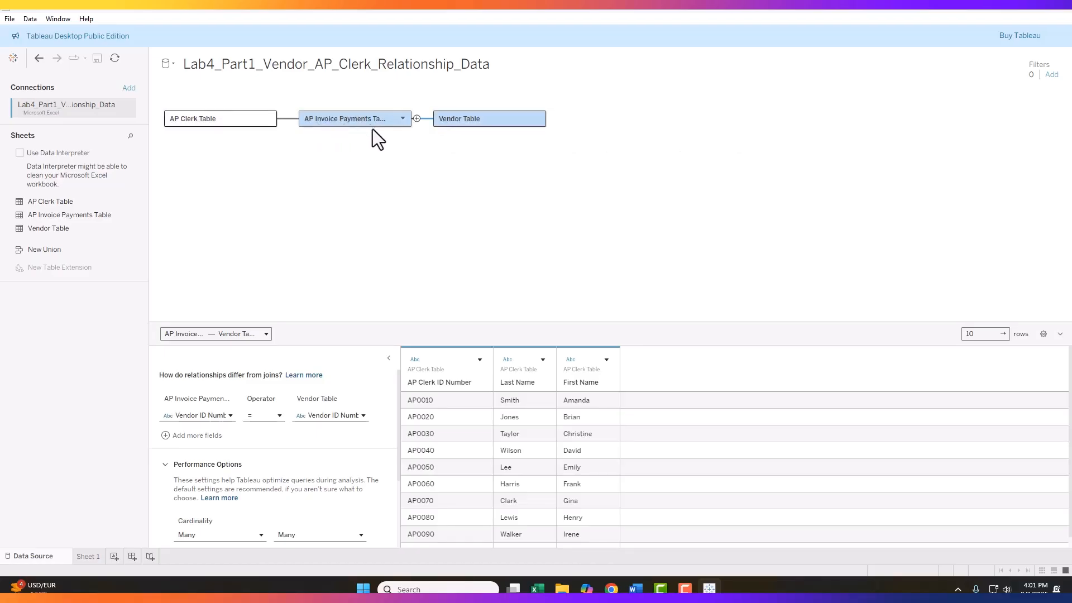
{"action": "mouse_move", "coordinate": [423, 122]}
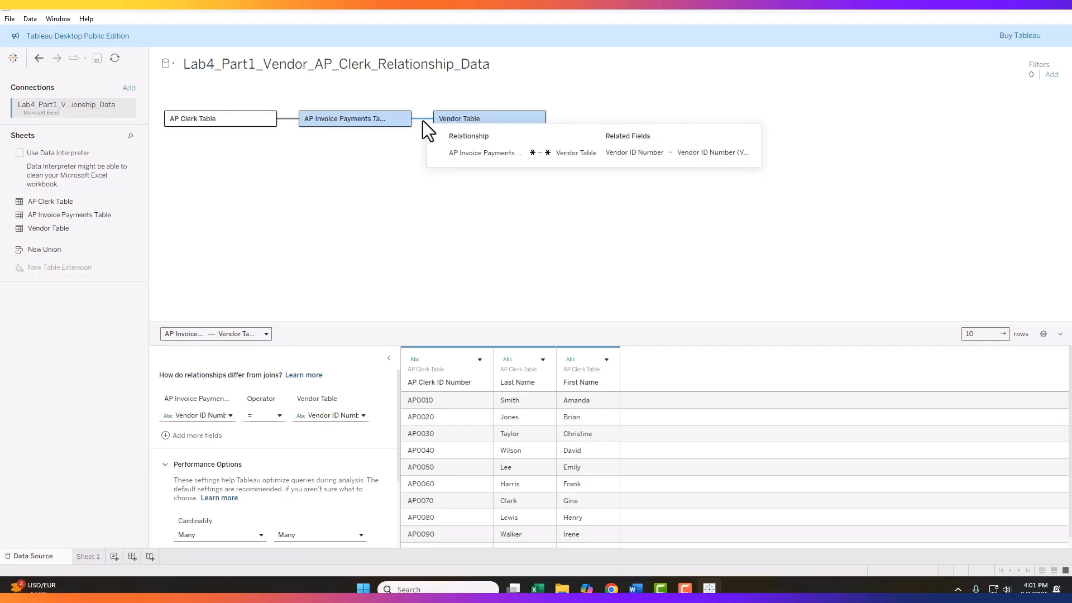
{"action": "left_click", "coordinate": [480, 123]}
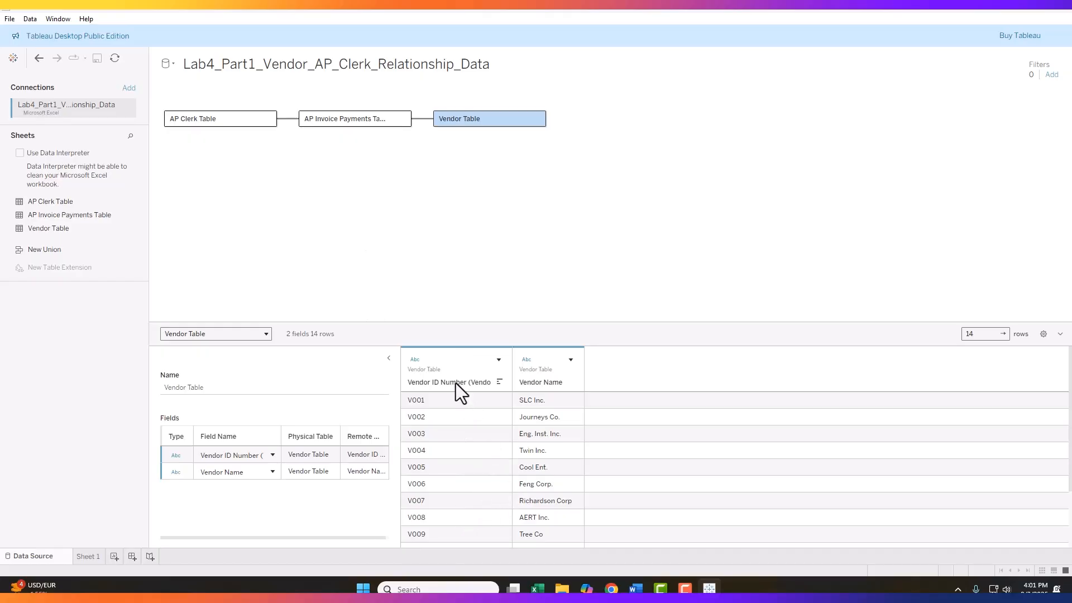
{"action": "scroll", "coordinate": [537, 463], "scroll_direction": "down", "scroll_amount": 1}
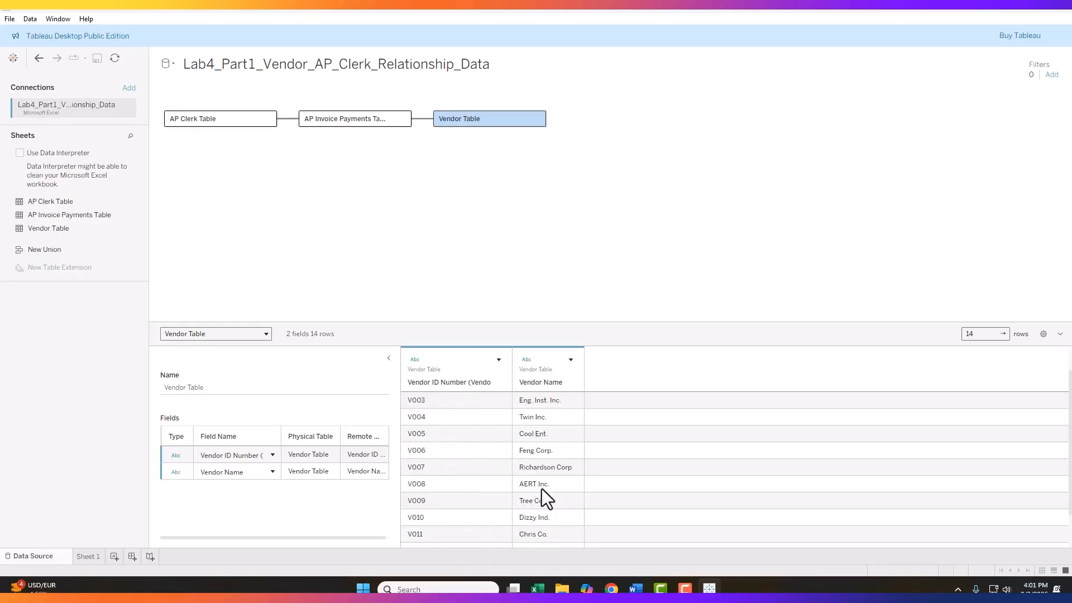
{"action": "scroll", "coordinate": [533, 534], "scroll_direction": "up", "scroll_amount": 1}
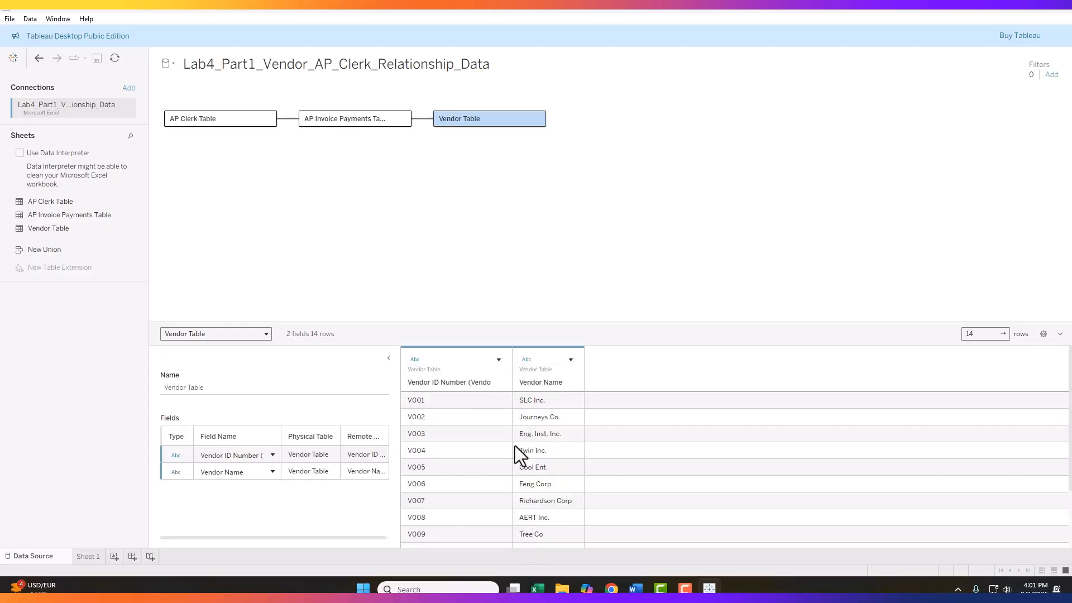
{"action": "left_click", "coordinate": [340, 117]}
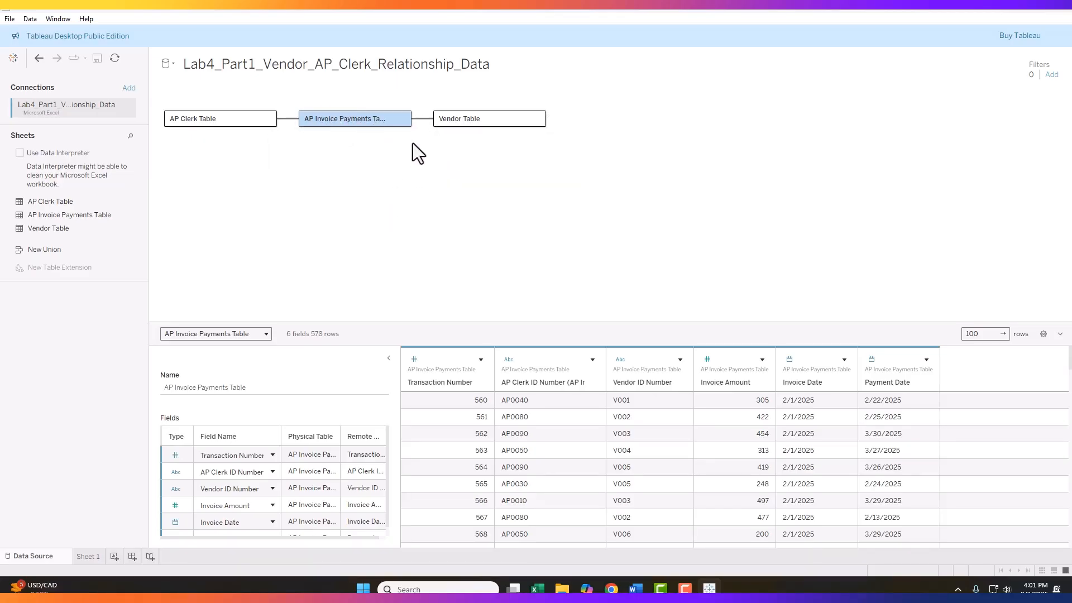
Step: Set the Vendor Table side of its relationship with AP Invoice Payments Table to a cardinality of One, and check the relationship summaries
{"action": "left_click", "coordinate": [421, 120]}
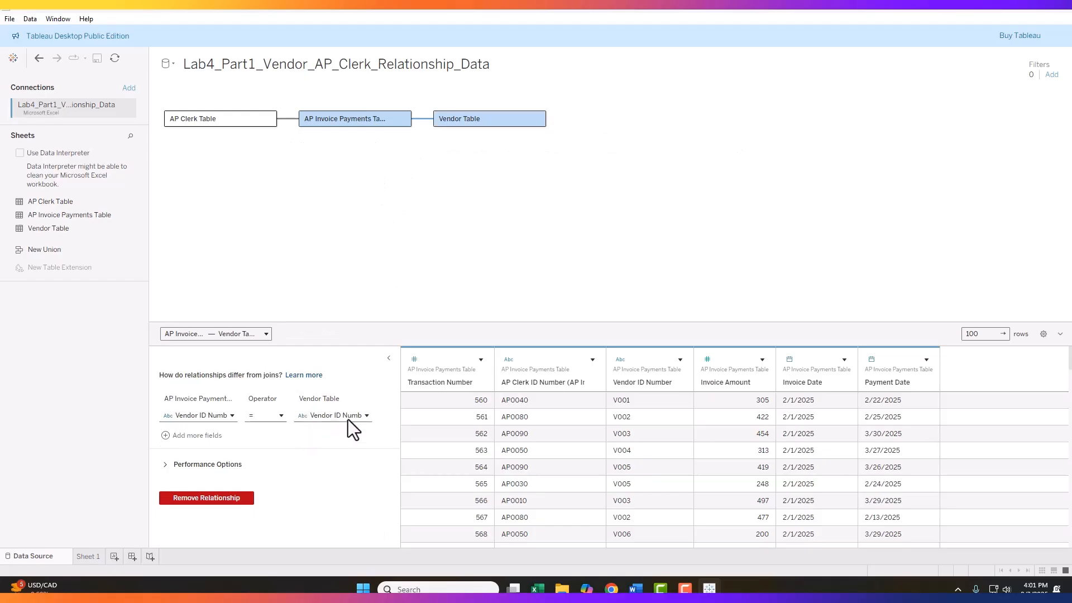
{"action": "left_click", "coordinate": [166, 463]}
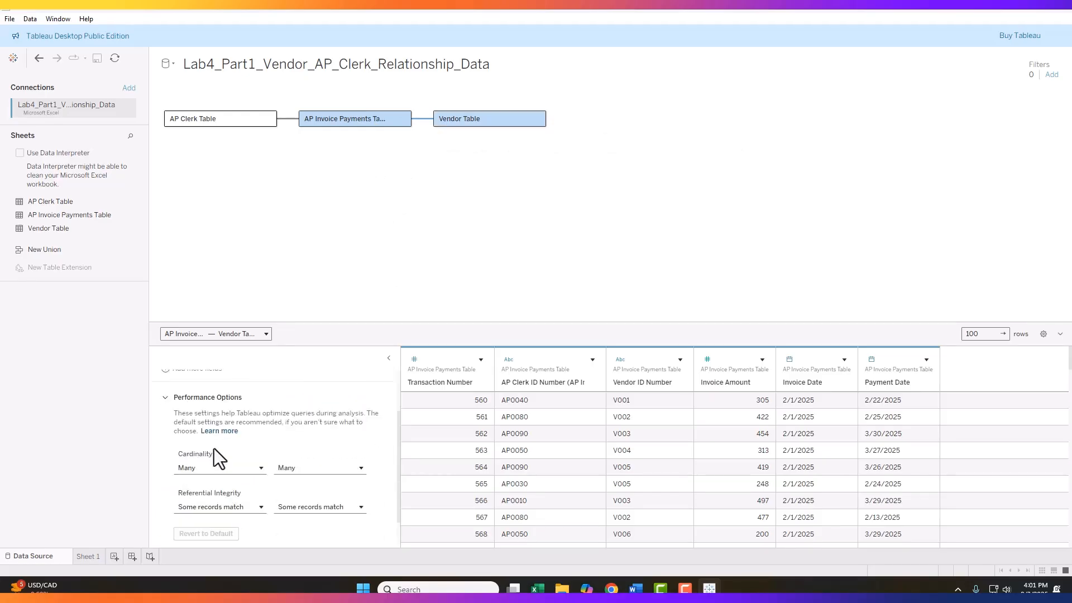
{"action": "scroll", "coordinate": [253, 435], "scroll_direction": "up", "scroll_amount": 3}
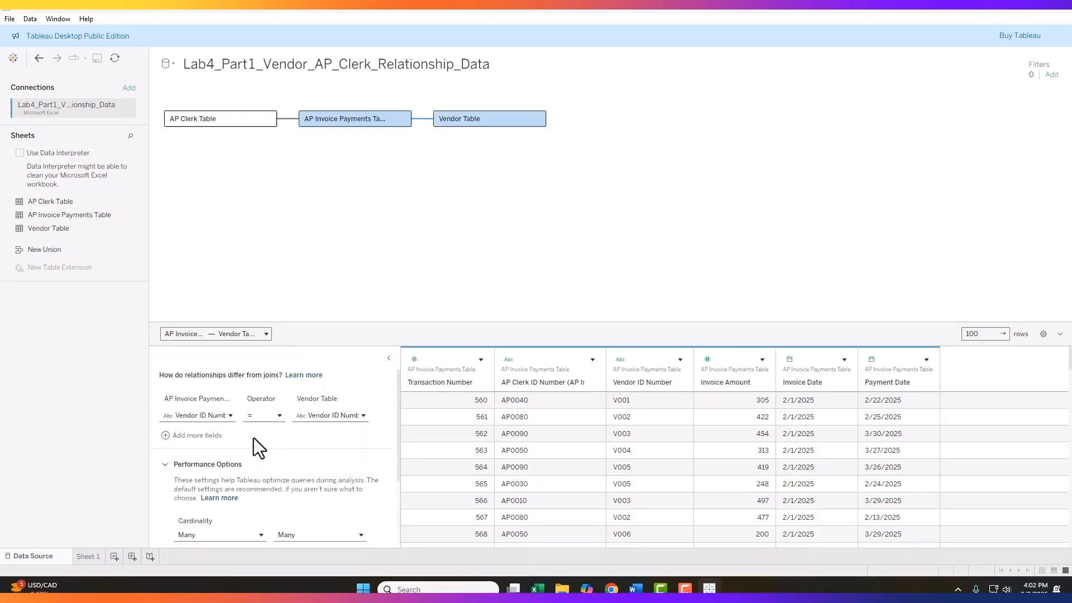
{"action": "scroll", "coordinate": [325, 404], "scroll_direction": "down", "scroll_amount": 1}
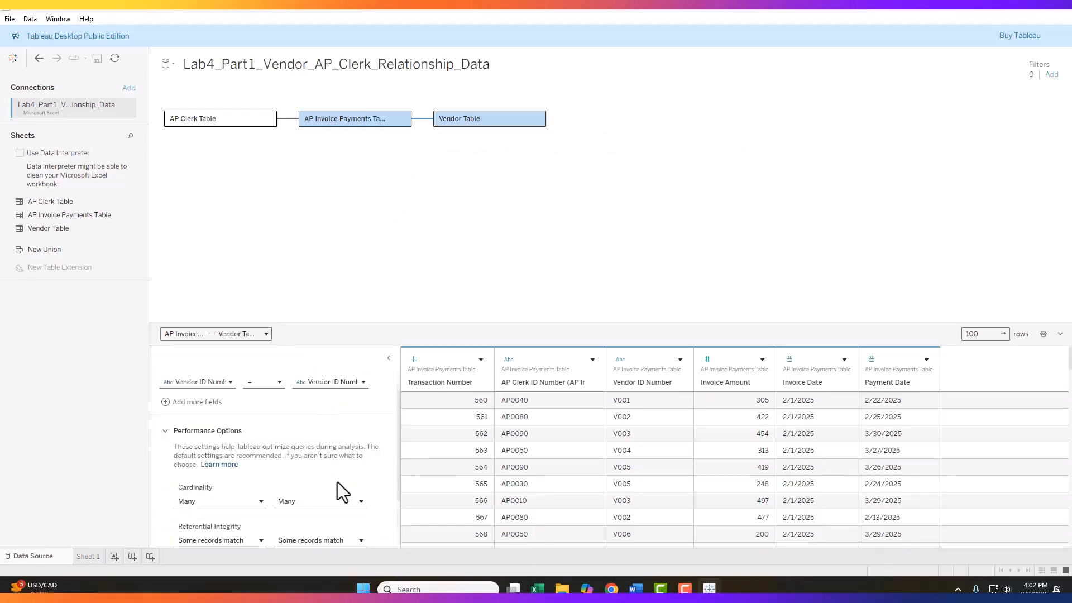
{"action": "left_click", "coordinate": [361, 501]}
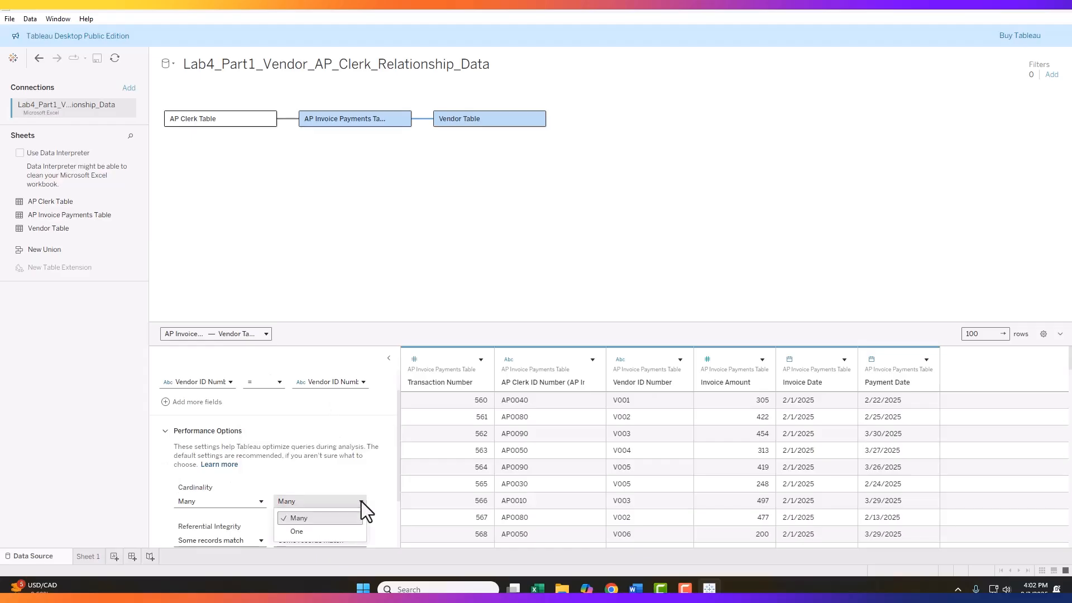
{"action": "left_click", "coordinate": [326, 533]}
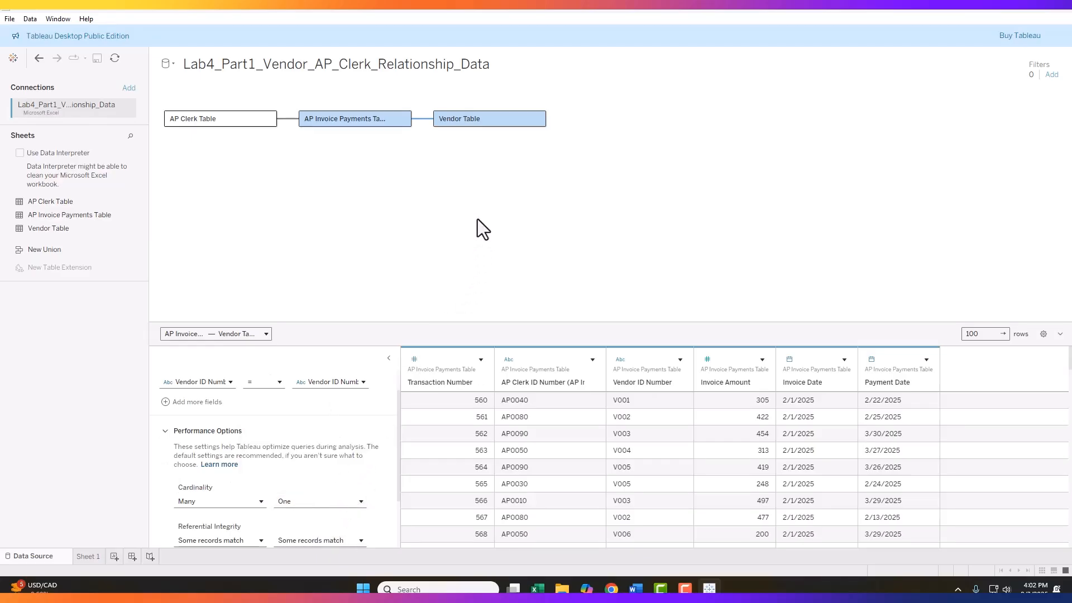
{"action": "mouse_move", "coordinate": [419, 120]}
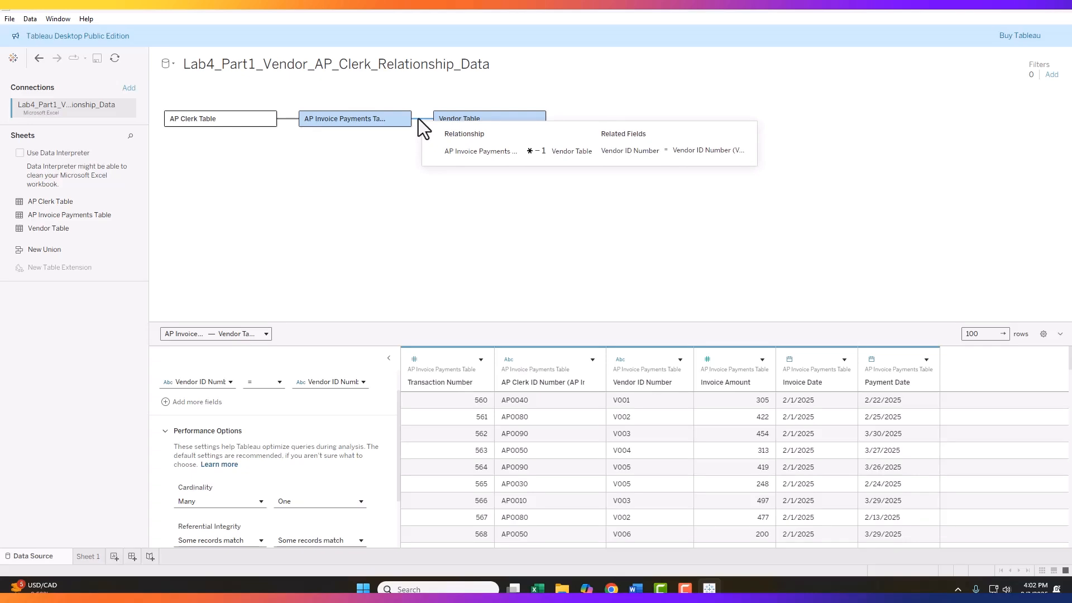
{"action": "mouse_move", "coordinate": [283, 119]}
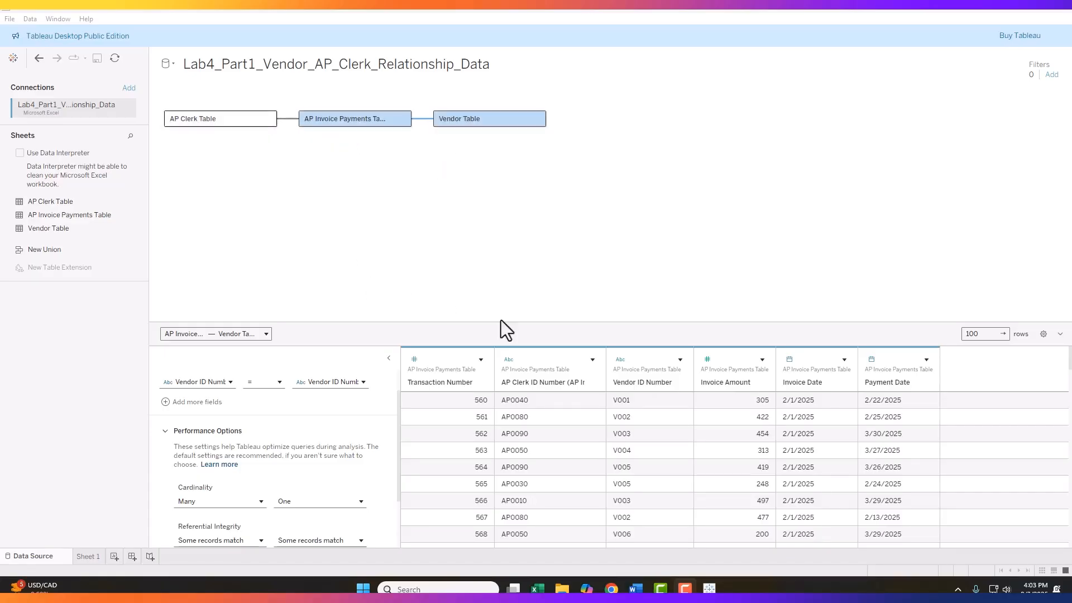
Step: Go to the Sheet 1 worksheet and review the available data fields and analytics options
{"action": "left_click", "coordinate": [843, 359]}
{"action": "left_click", "coordinate": [88, 557]}
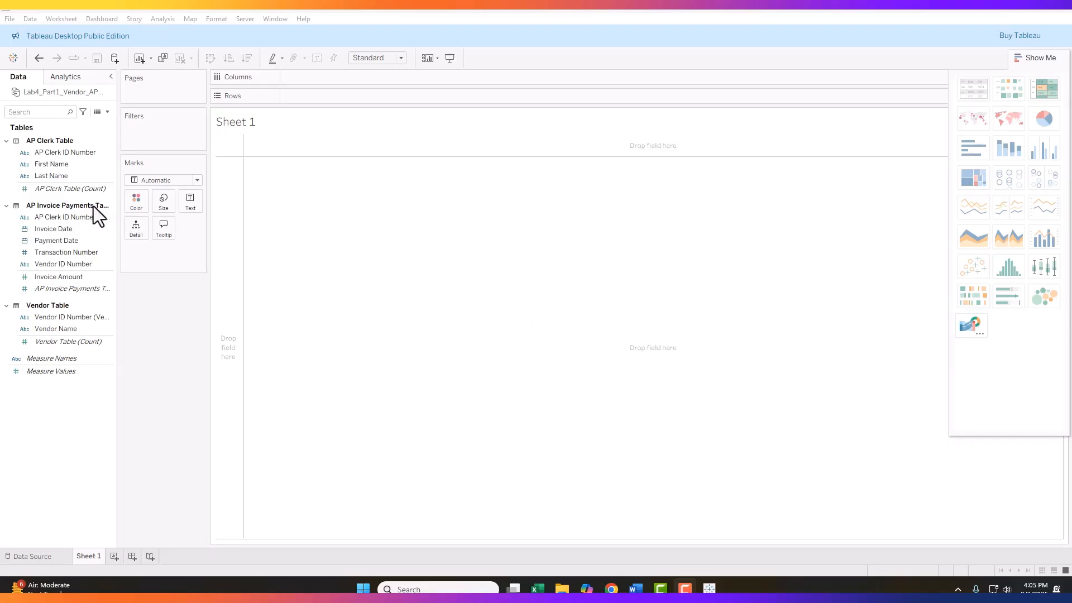
{"action": "left_click", "coordinate": [30, 164]}
{"action": "left_click", "coordinate": [71, 78]}
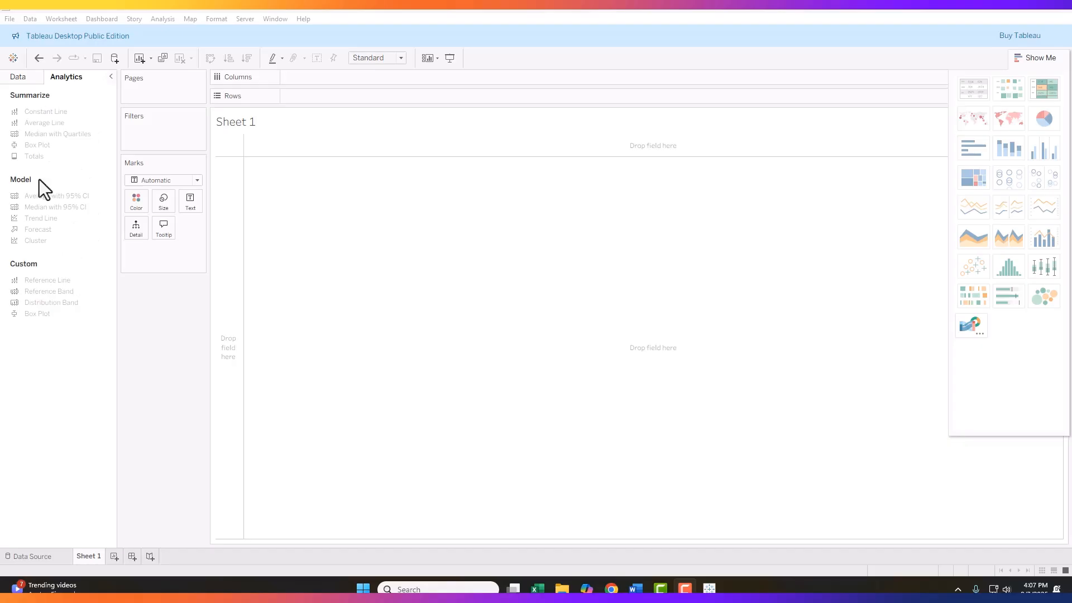
{"action": "left_click", "coordinate": [12, 77]}
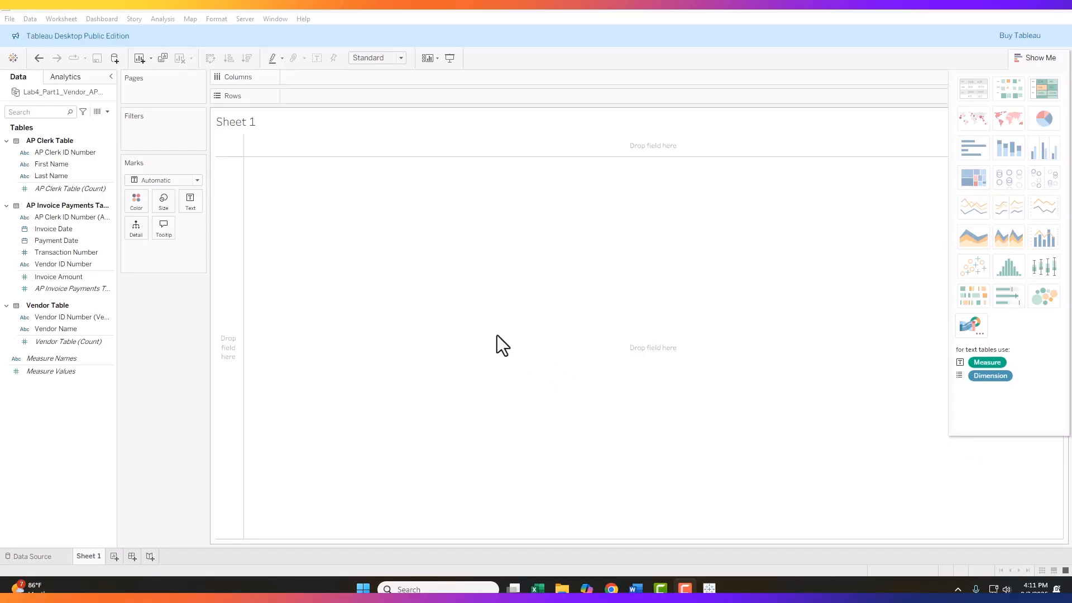
Step: Chart the sum of Invoice Amount as rows against AP Clerk ID Number from AP Invoice Payments Table as columns
{"action": "left_click", "coordinate": [59, 195]}
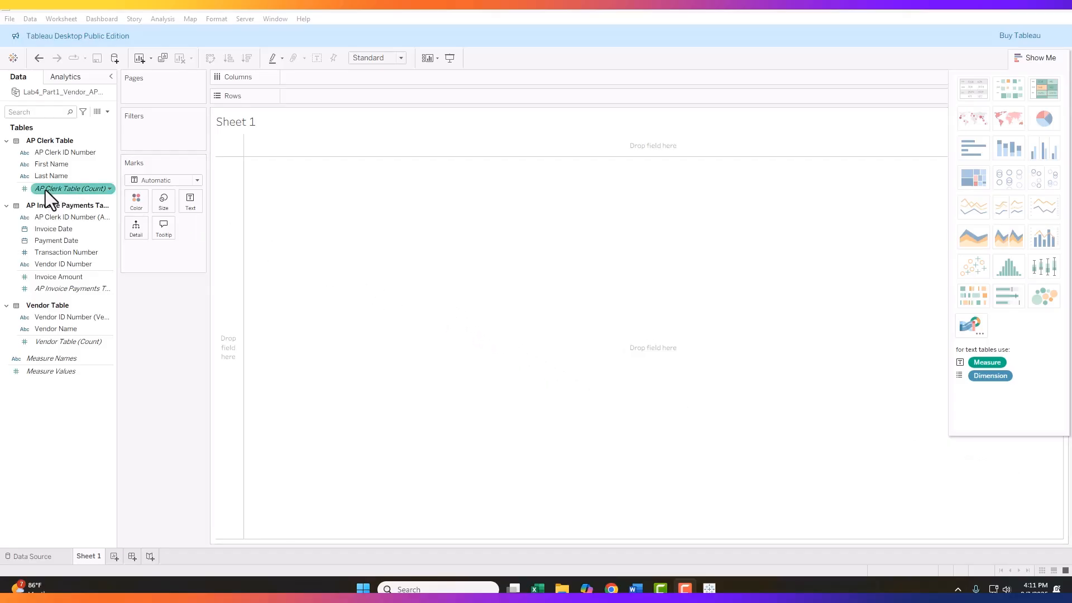
{"action": "left_click", "coordinate": [48, 217]}
{"action": "left_click_drag", "start_coordinate": [49, 219], "coordinate": [323, 78]}
{"action": "left_click", "coordinate": [66, 230]}
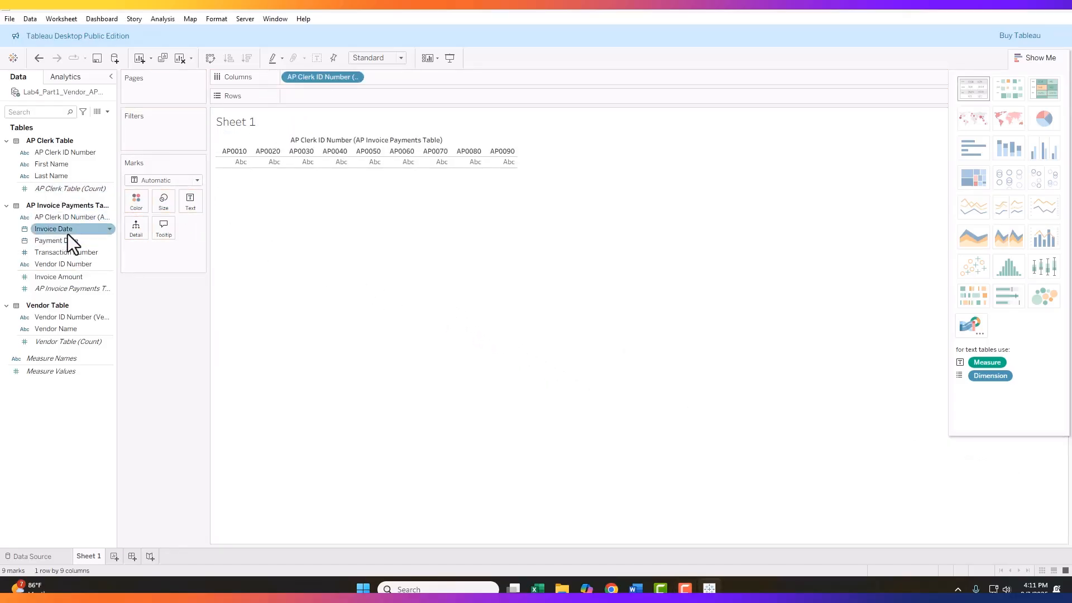
{"action": "left_click", "coordinate": [58, 278]}
{"action": "left_click_drag", "start_coordinate": [56, 279], "coordinate": [319, 94]}
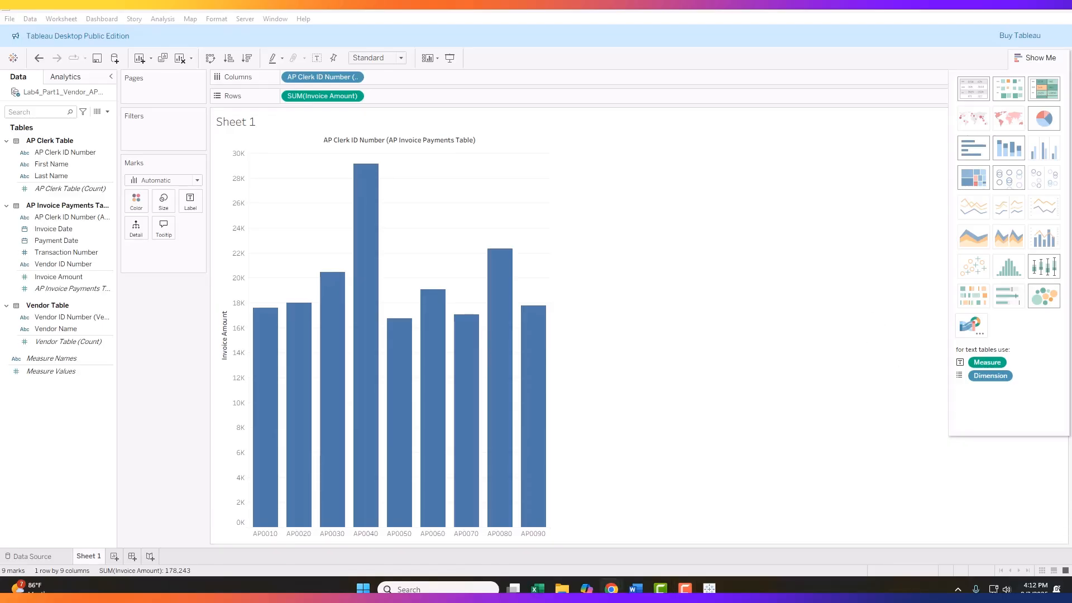
Step: Rename Sheet 1 as Total Invoice Amount by Clerk
{"action": "right_click", "coordinate": [88, 556]}
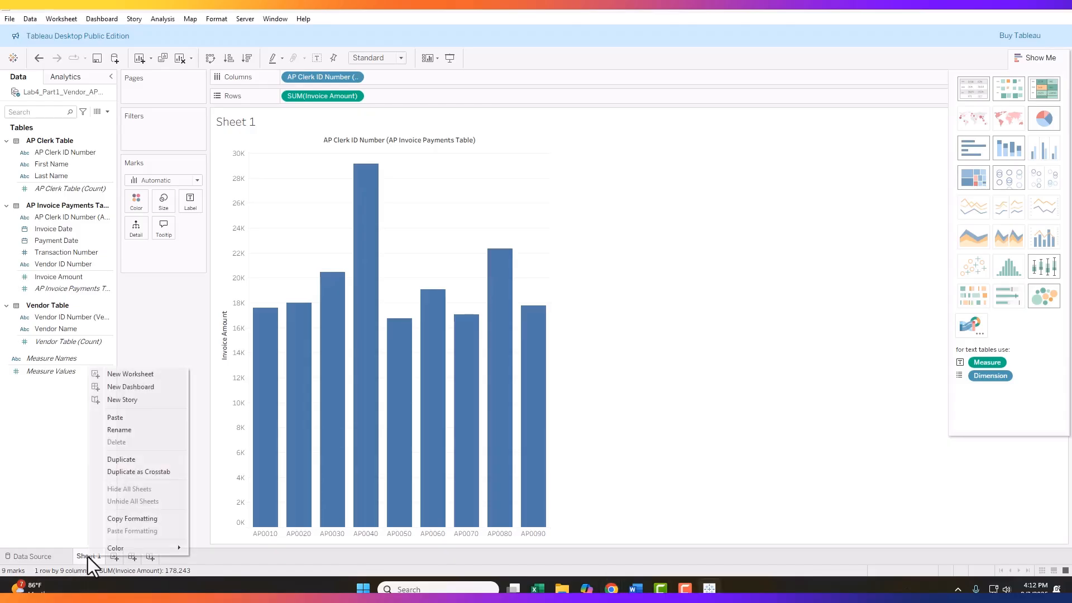
{"action": "left_click", "coordinate": [132, 429]}
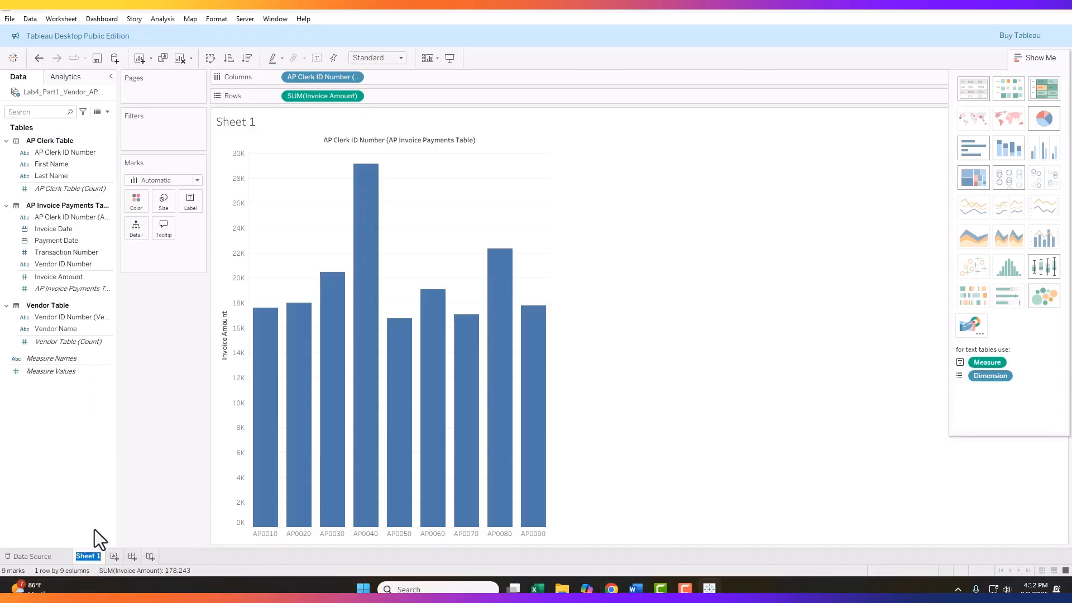
{"action": "type", "text": "Total Invoice Amount by Clerk"}
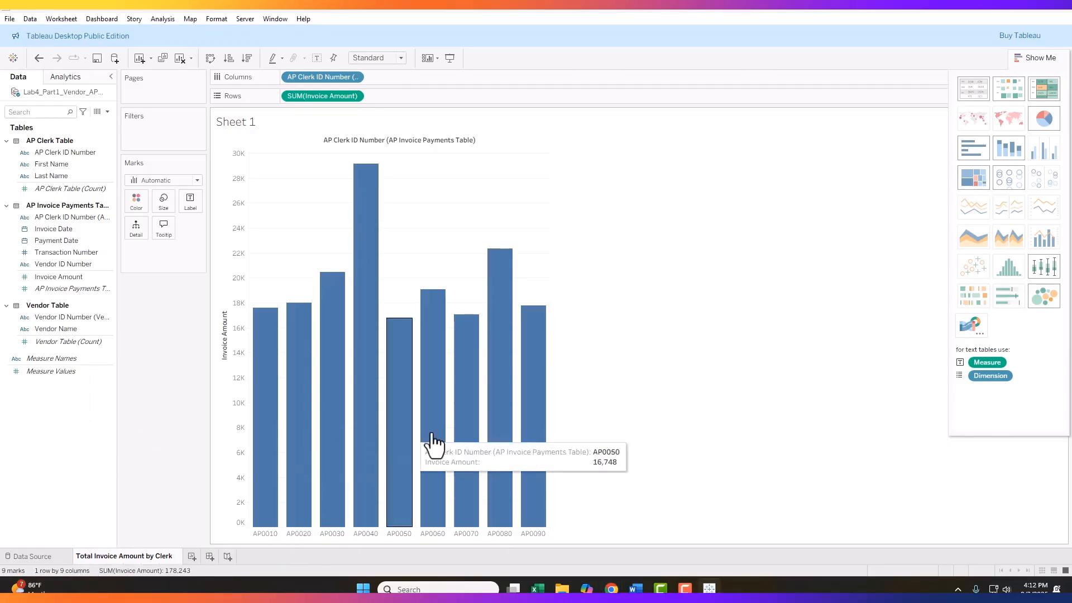
Step: Sort the clerk bars in descending order of invoice amount and recolour them orange
{"action": "key", "text": "Return"}
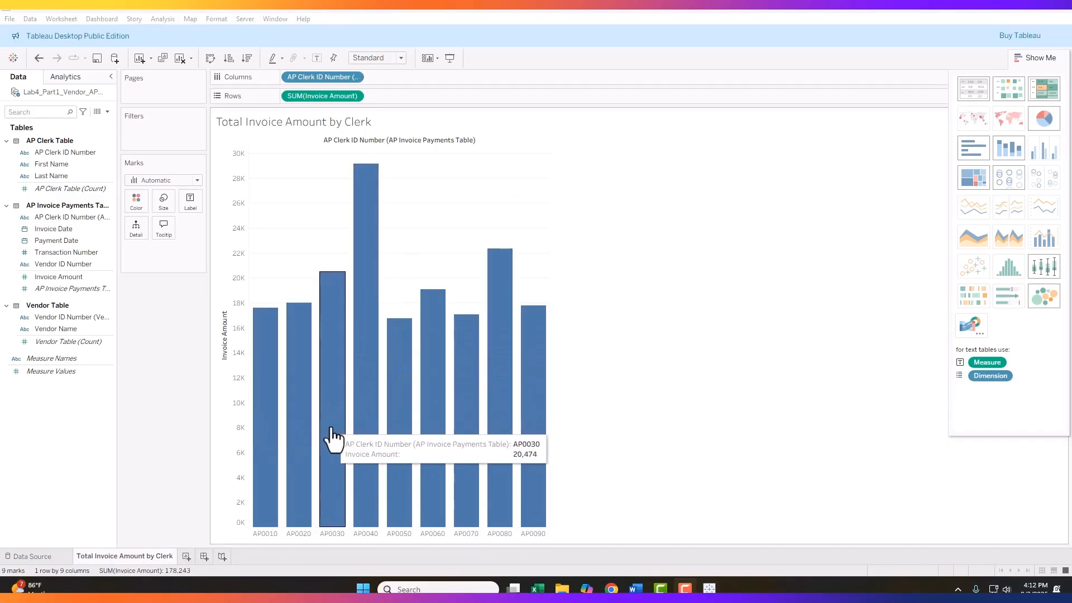
{"action": "left_click", "coordinate": [247, 58]}
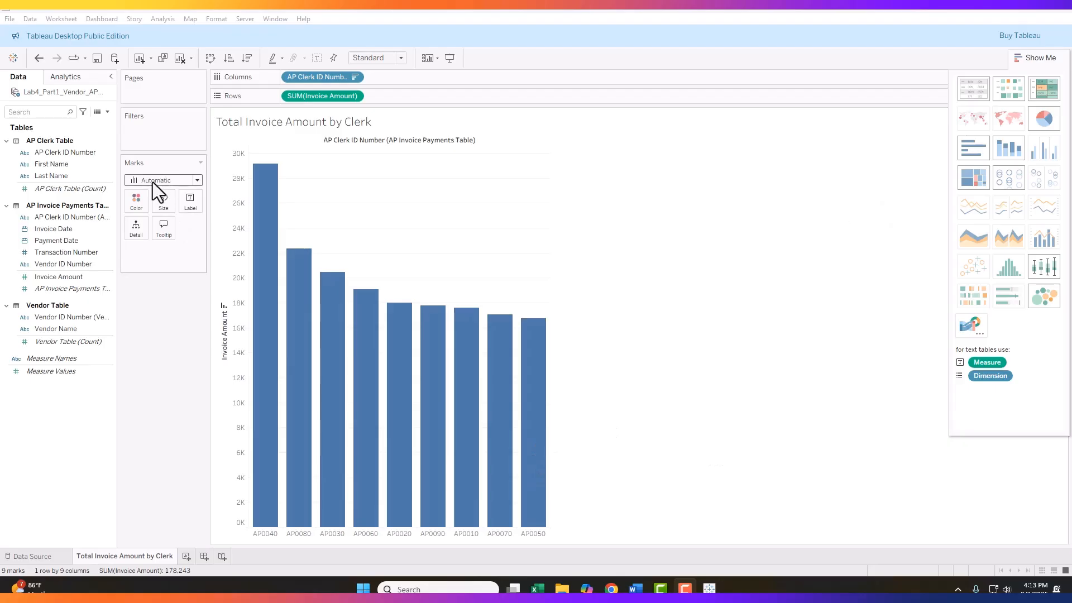
{"action": "left_click", "coordinate": [139, 205]}
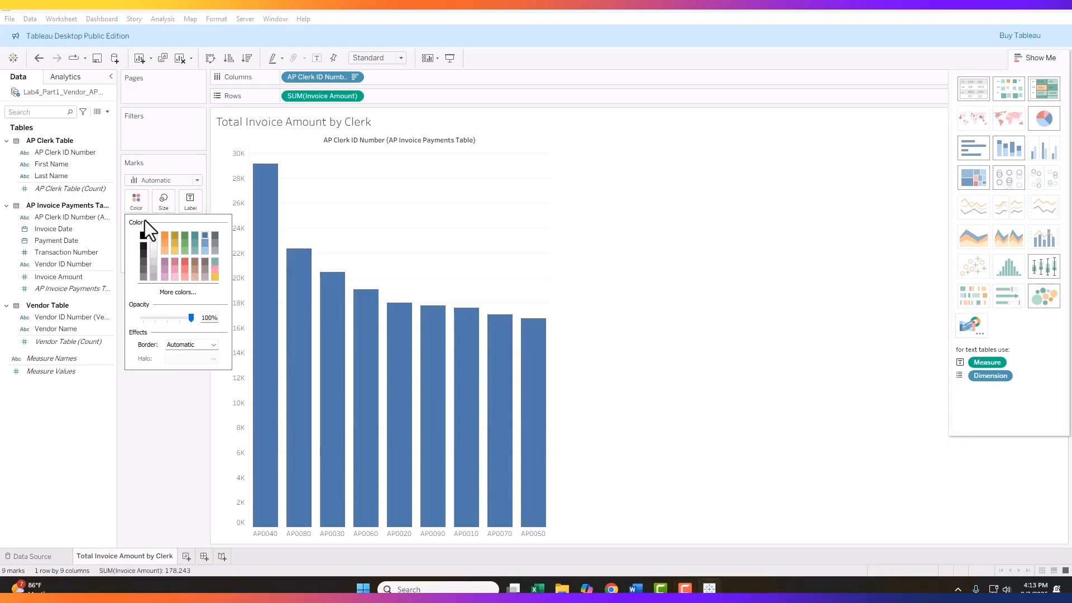
{"action": "left_click", "coordinate": [167, 242]}
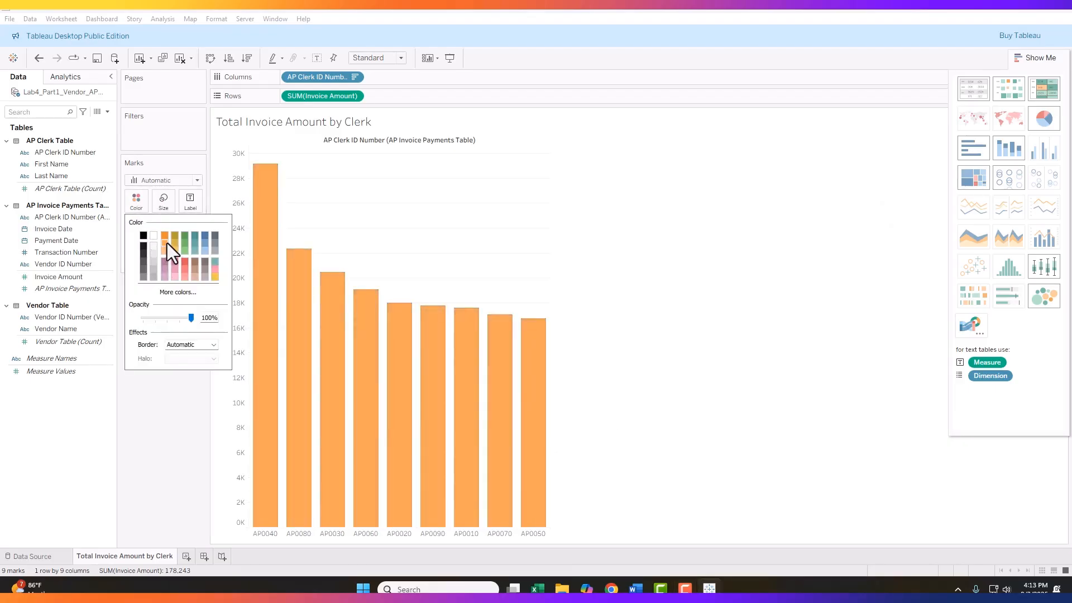
Step: Widen the bars of the clerk chart so that only narrow gaps remain between them
{"action": "left_click", "coordinate": [223, 196]}
{"action": "left_click", "coordinate": [163, 203]}
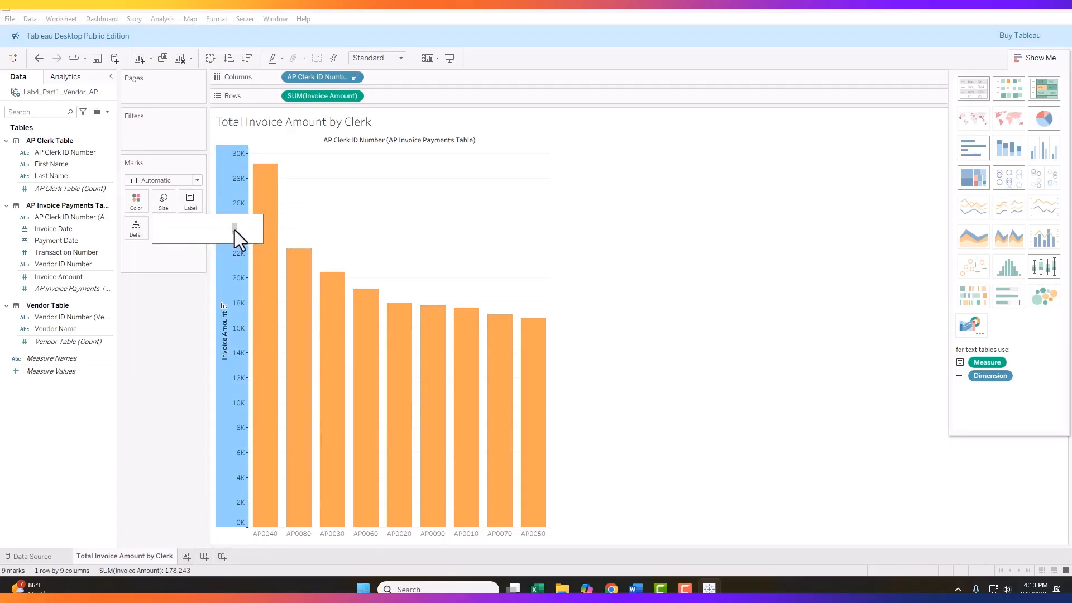
{"action": "left_click_drag", "start_coordinate": [220, 230], "coordinate": [247, 229]}
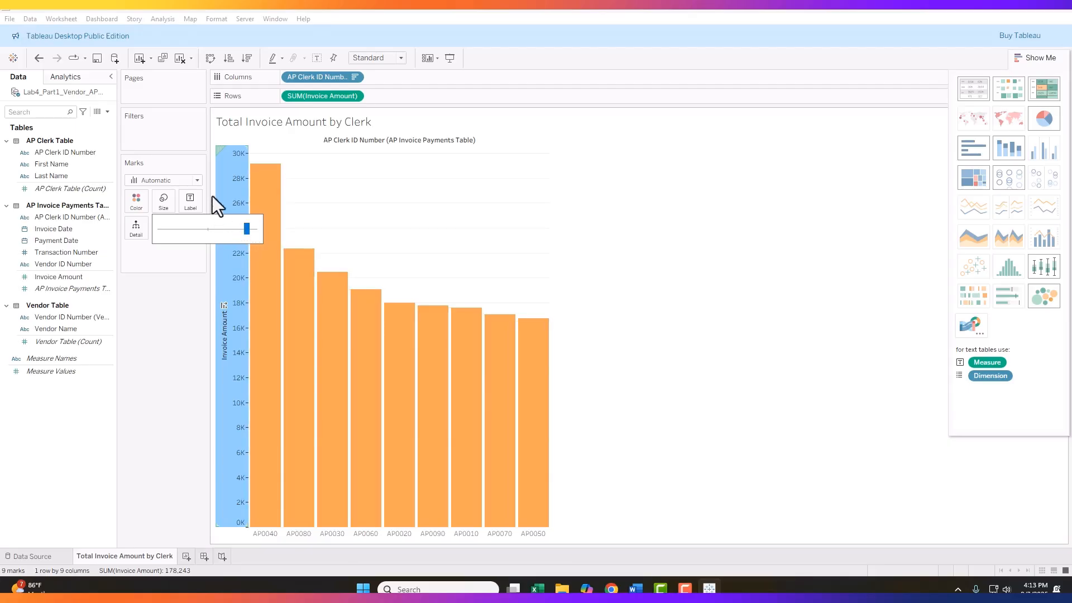
{"action": "left_click", "coordinate": [884, 201]}
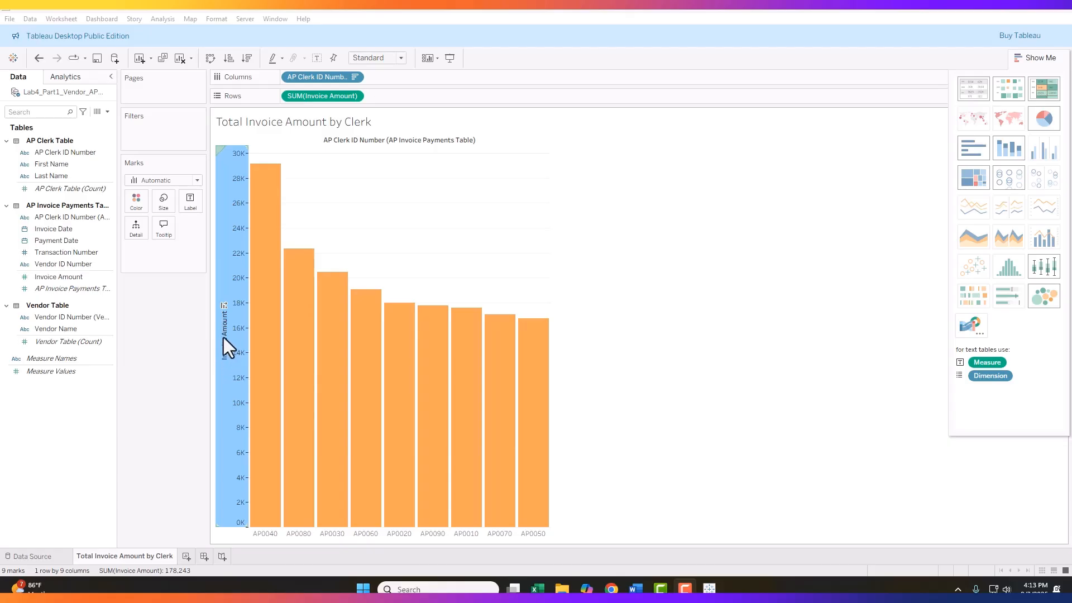
Step: Retitle the Invoice Amount axis as Total Invoice Amount and inspect the clerks' bars
{"action": "mouse_move", "coordinate": [225, 330]}
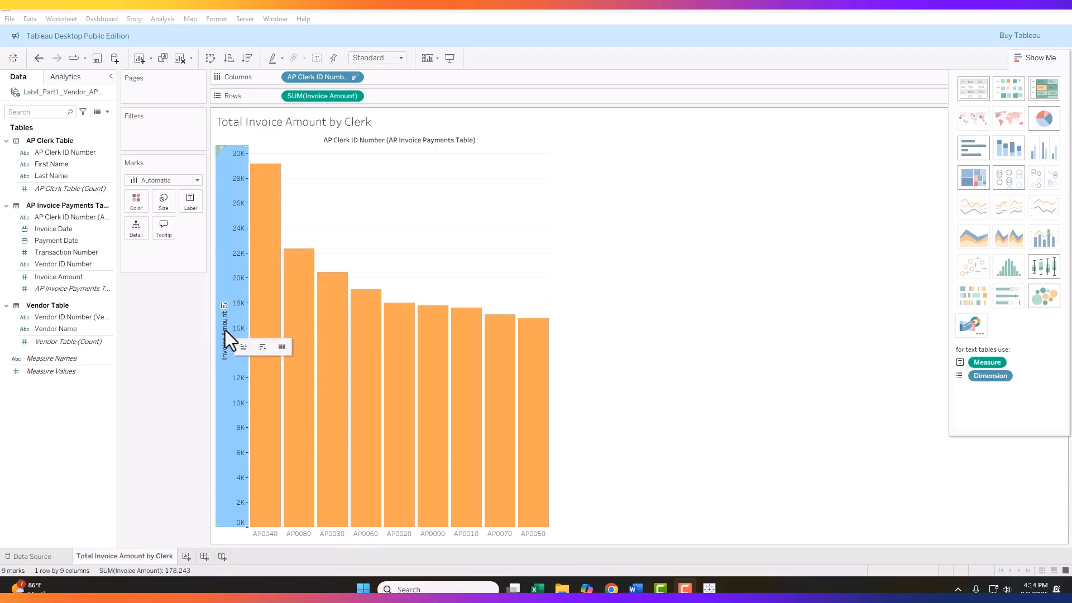
{"action": "right_click", "coordinate": [226, 330]}
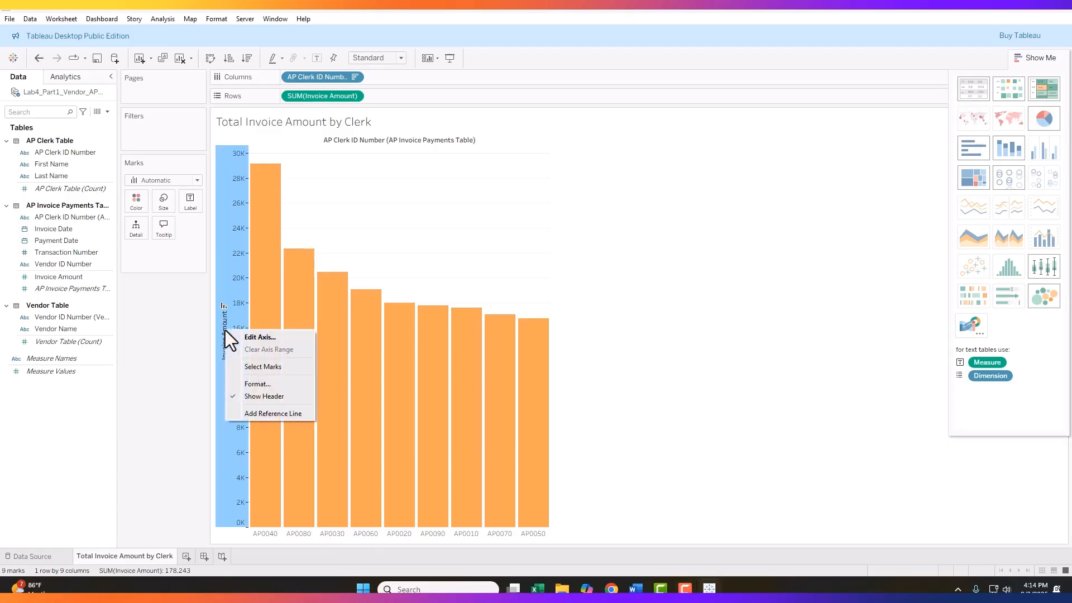
{"action": "left_click", "coordinate": [237, 338]}
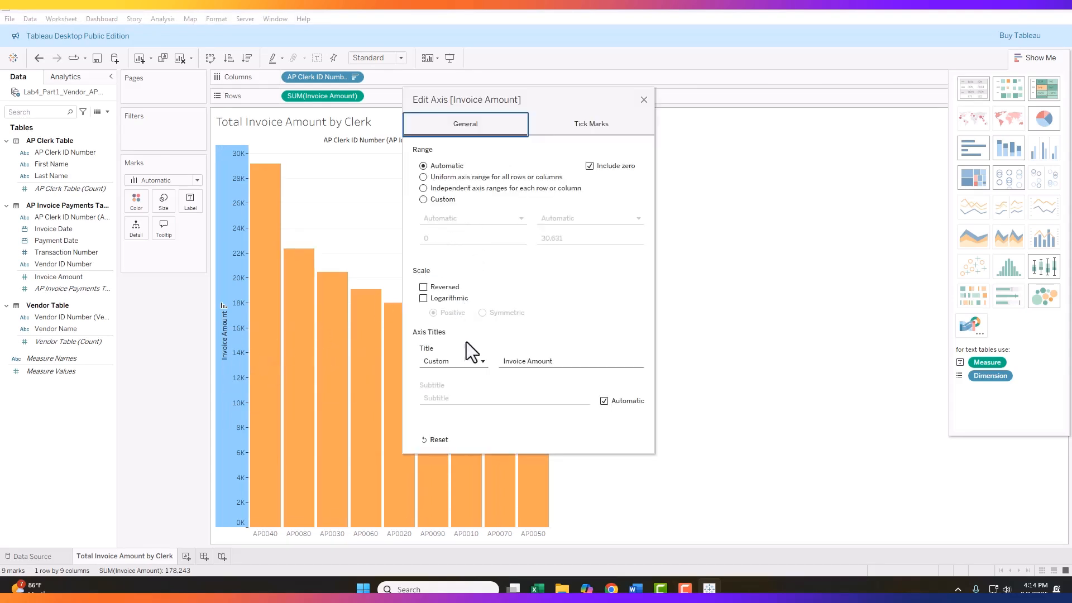
{"action": "left_click_drag", "start_coordinate": [556, 362], "coordinate": [505, 363]}
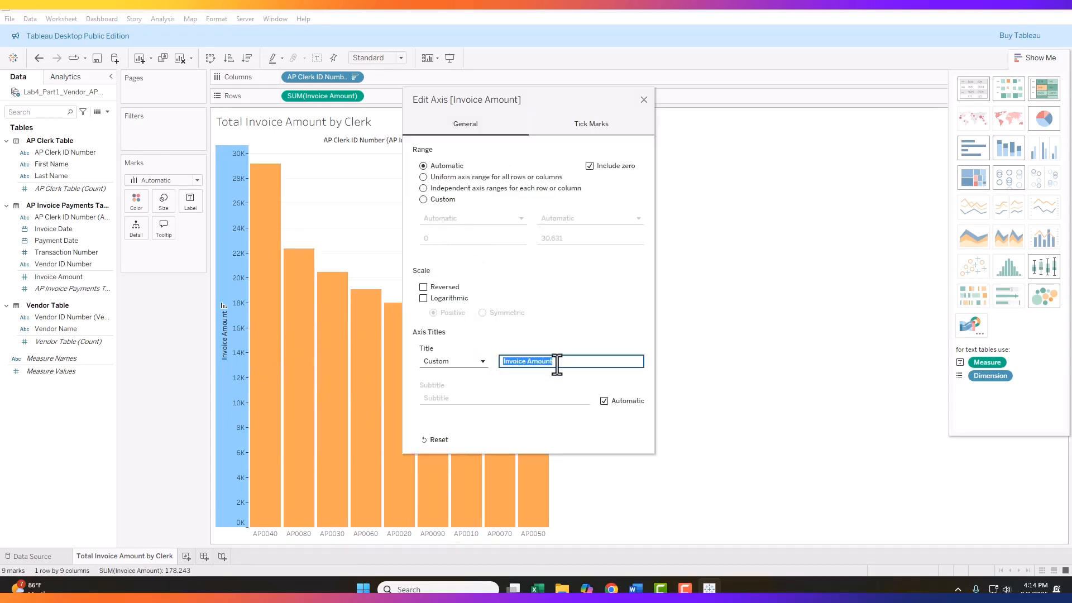
{"action": "key", "text": "alt+Tab"}
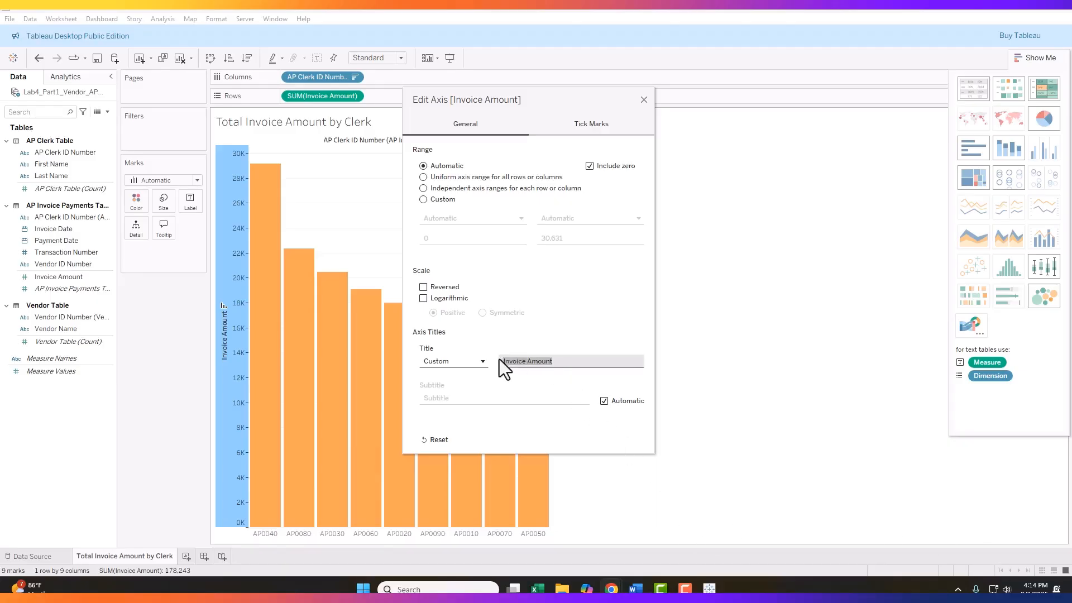
{"action": "left_click", "coordinate": [568, 363]}
{"action": "left_click_drag", "start_coordinate": [568, 364], "coordinate": [524, 364]}
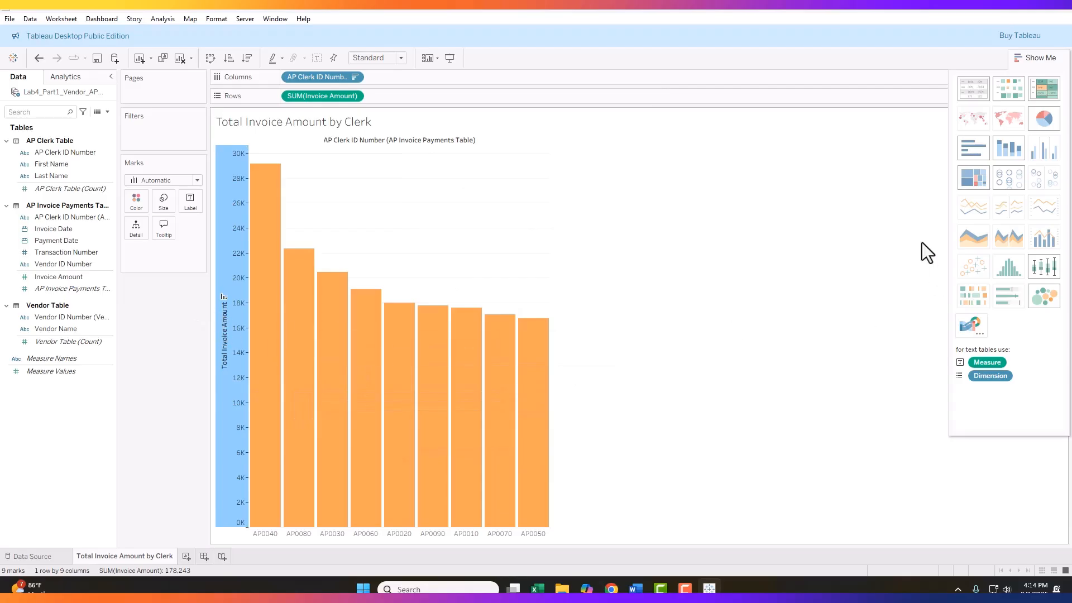
{"action": "mouse_move", "coordinate": [247, 500]}
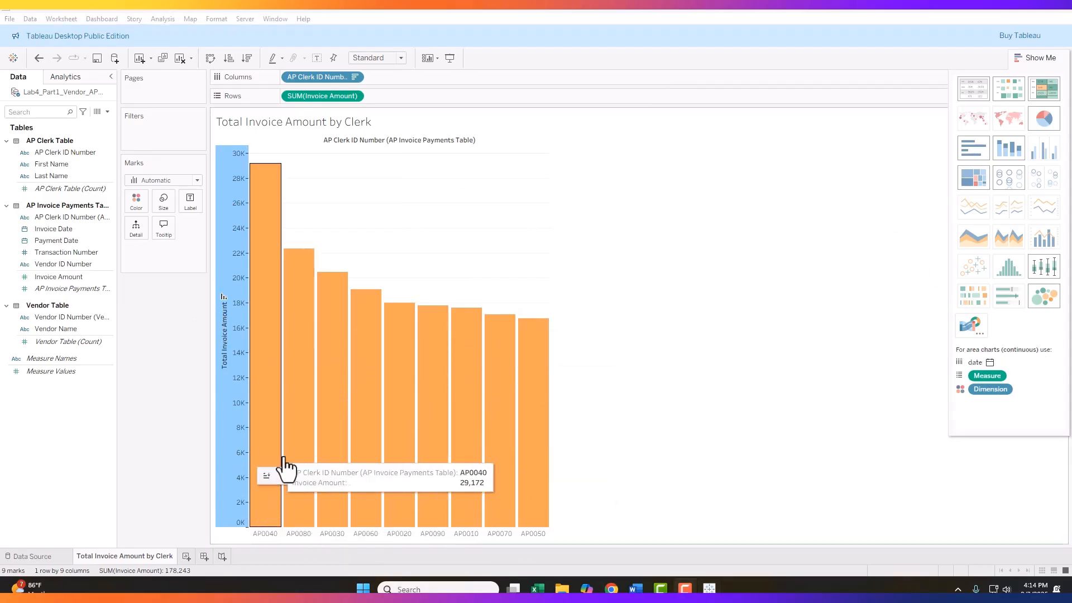
{"action": "mouse_move", "coordinate": [414, 461]}
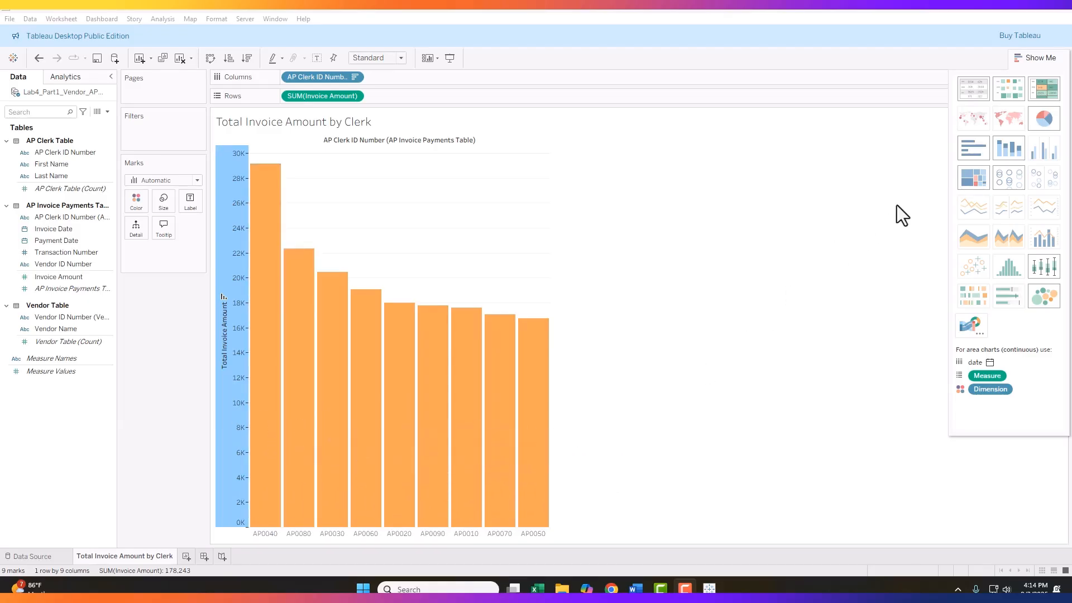
Step: Create a new worksheet charting the sum of Invoice Amount as rows against the exact Payment Date as columns
{"action": "left_click", "coordinate": [186, 556]}
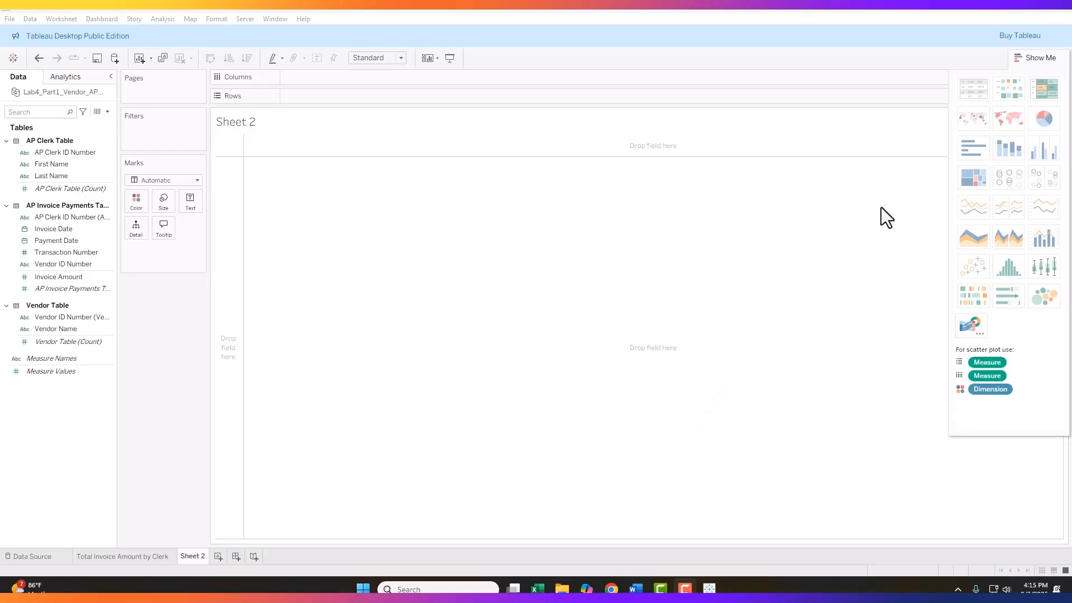
{"action": "left_click", "coordinate": [72, 273]}
{"action": "left_click_drag", "start_coordinate": [55, 240], "coordinate": [314, 75]}
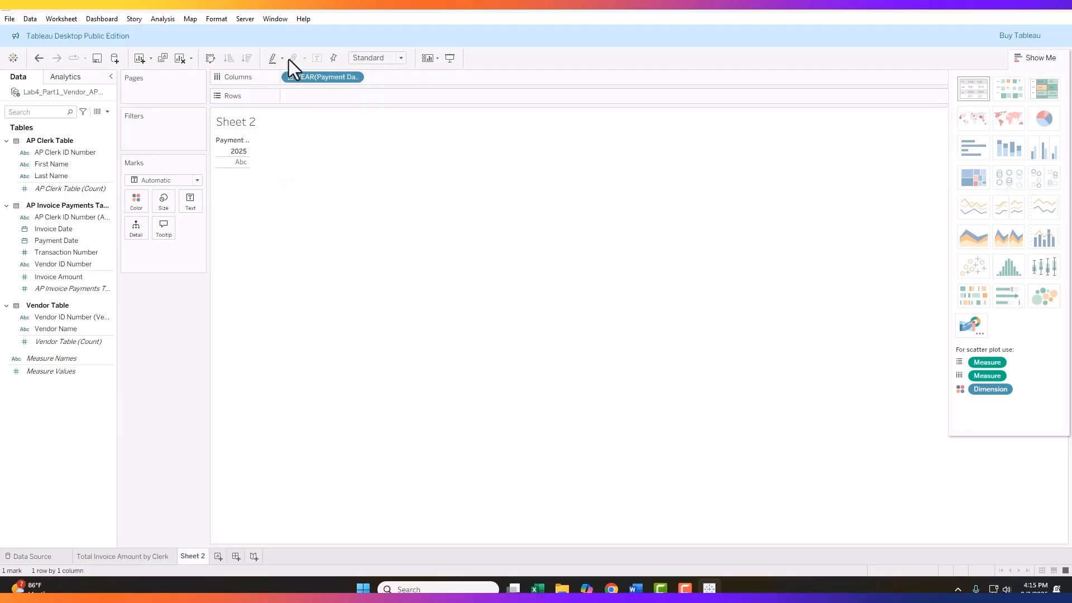
{"action": "right_click", "coordinate": [334, 77]}
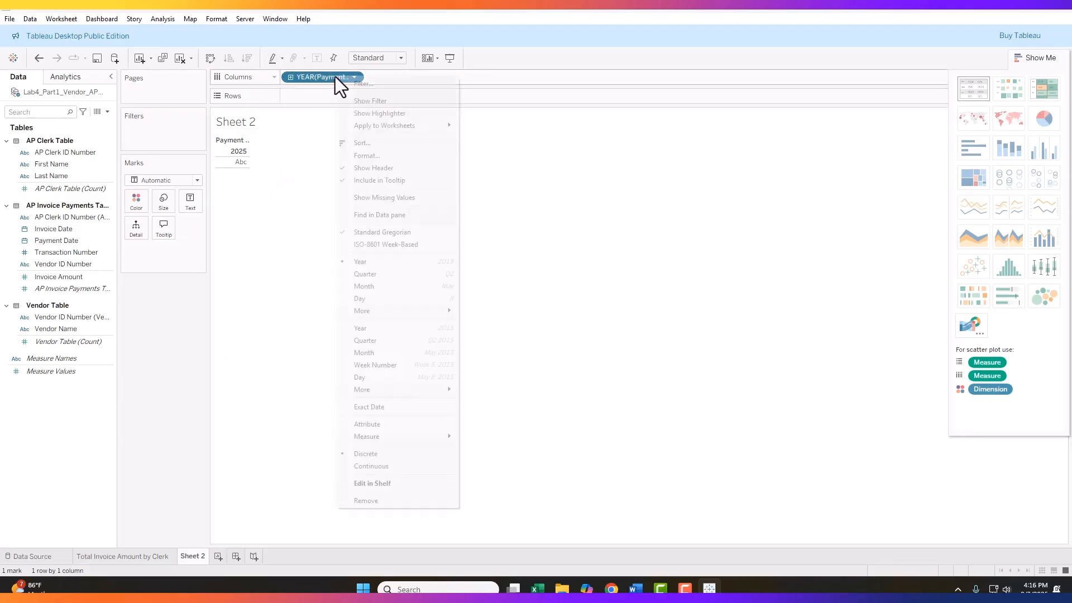
{"action": "left_click", "coordinate": [377, 408]}
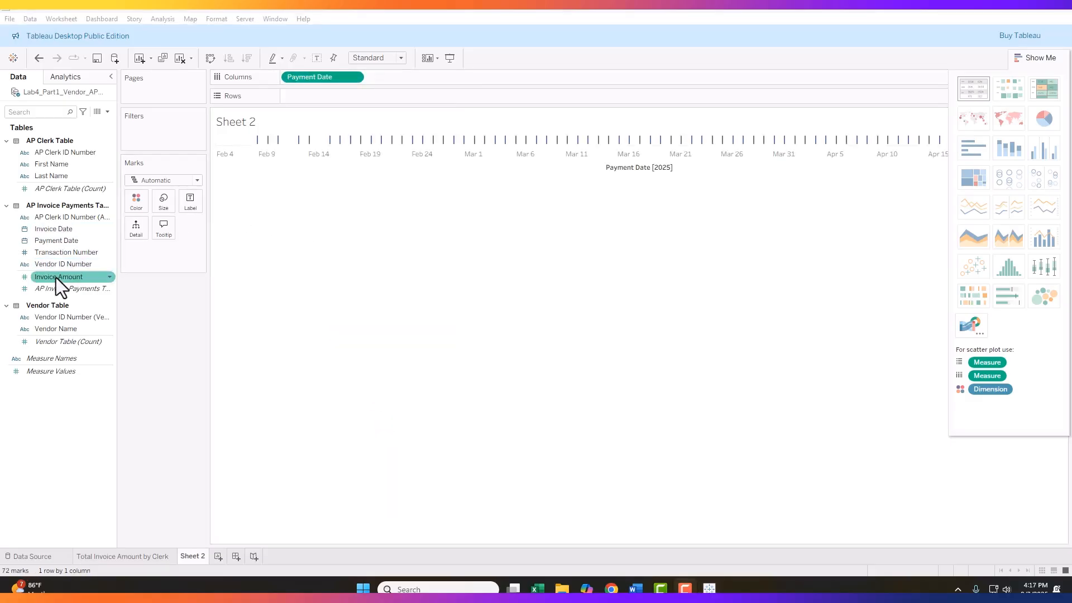
{"action": "mouse_move", "coordinate": [56, 277]}
{"action": "left_mouse_down"}
{"action": "mouse_move", "coordinate": [233, 192]}
{"action": "mouse_move", "coordinate": [316, 95]}
{"action": "left_mouse_up"}
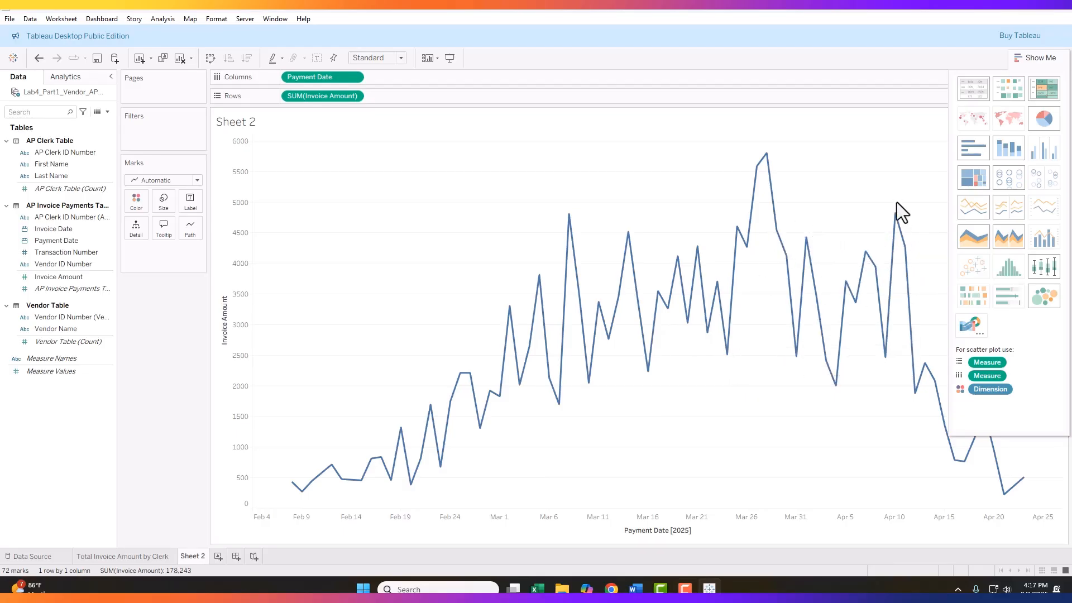
Step: Rename Sheet 2 as Monthly Payments Over Time
{"action": "right_click", "coordinate": [192, 556]}
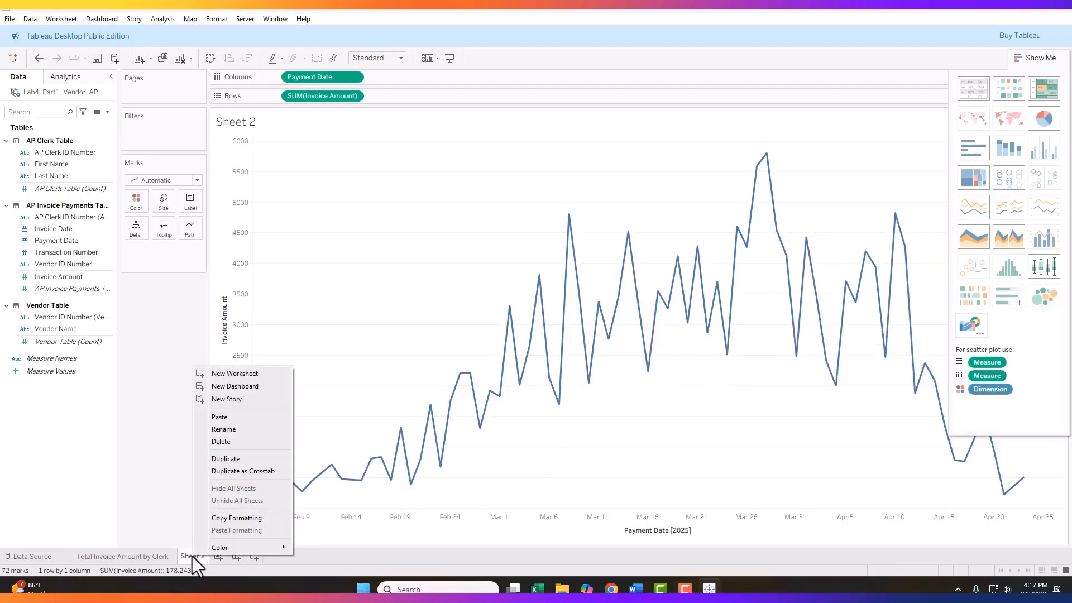
{"action": "left_click", "coordinate": [221, 431]}
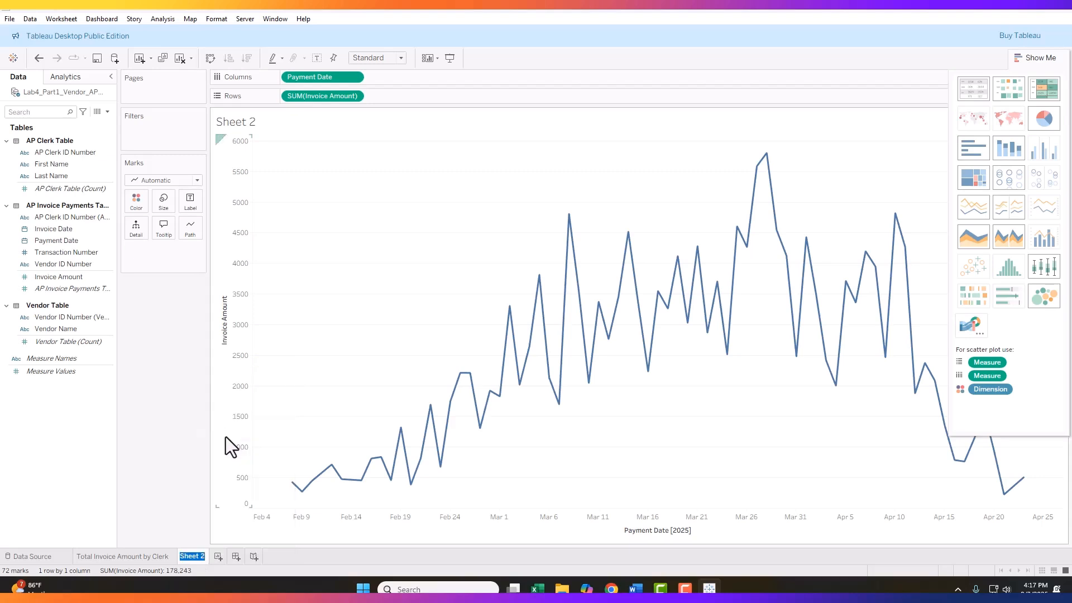
{"action": "type", "text": "Monthly Payments Over Time"}
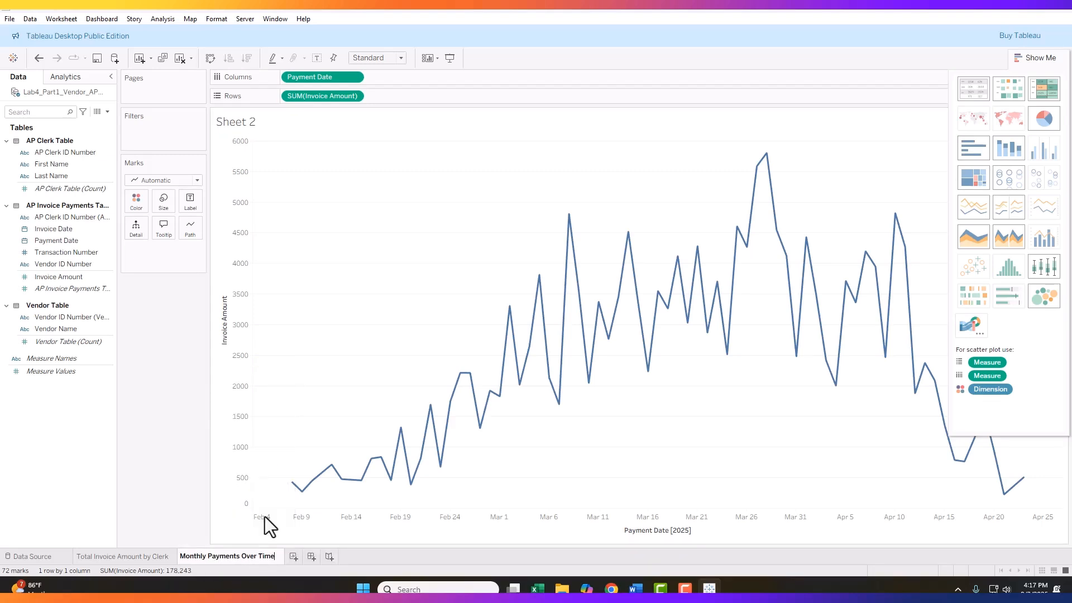
{"action": "left_click", "coordinate": [360, 383]}
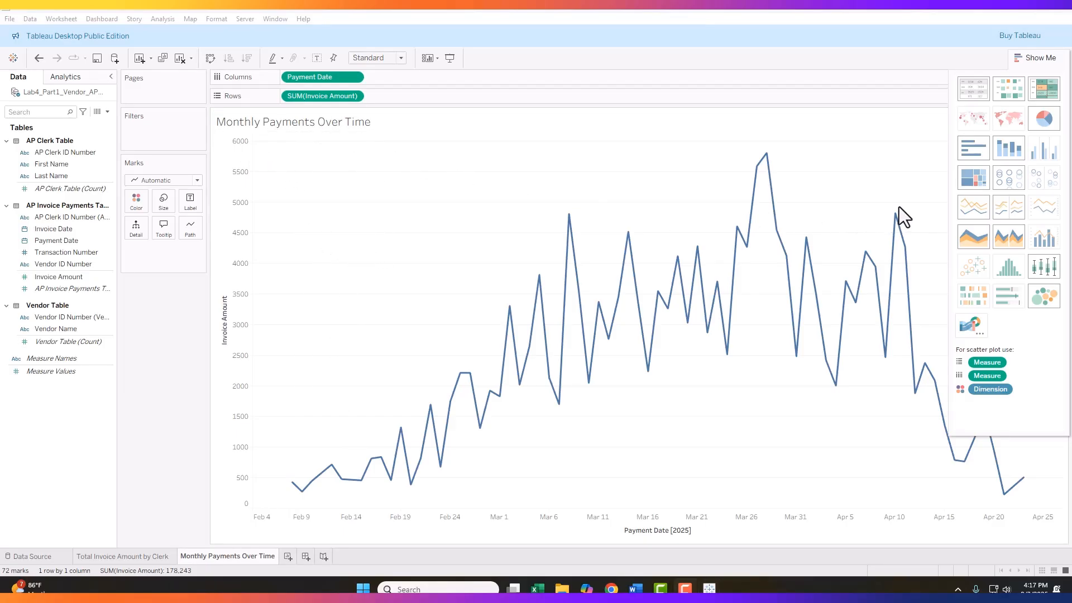
Step: Change the line chart's vertical axis title to Invoice Amount Paid Each Day
{"action": "right_click", "coordinate": [225, 328]}
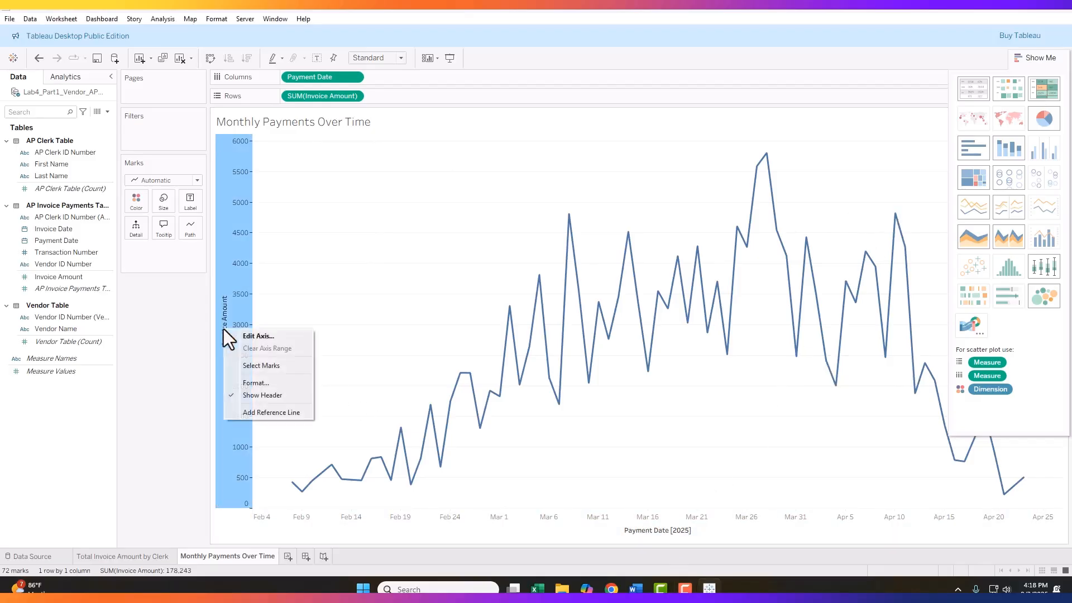
{"action": "left_click", "coordinate": [252, 337]}
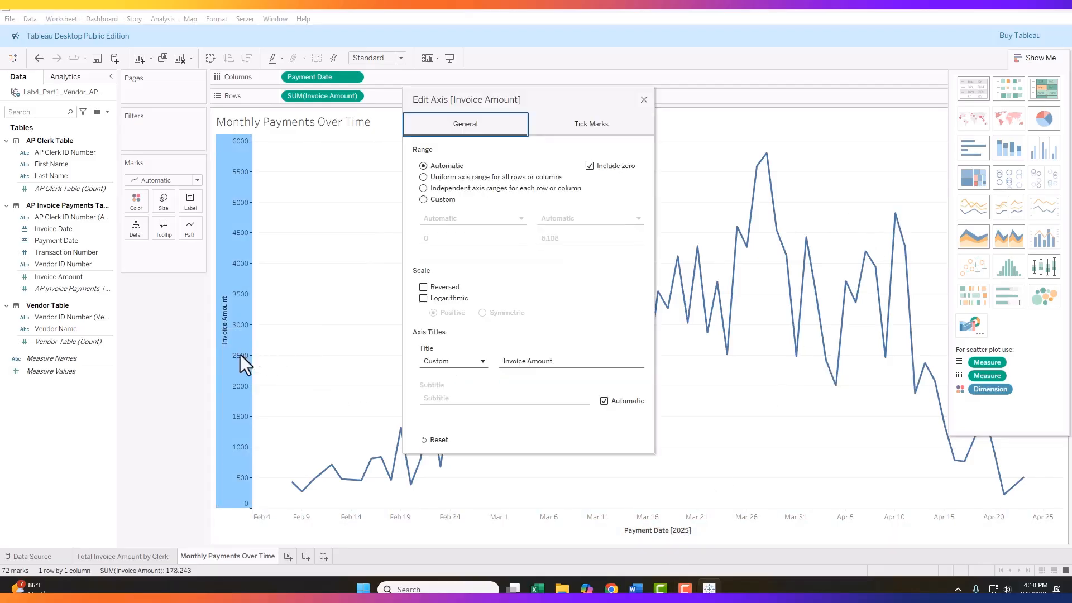
{"action": "left_click", "coordinate": [565, 363]}
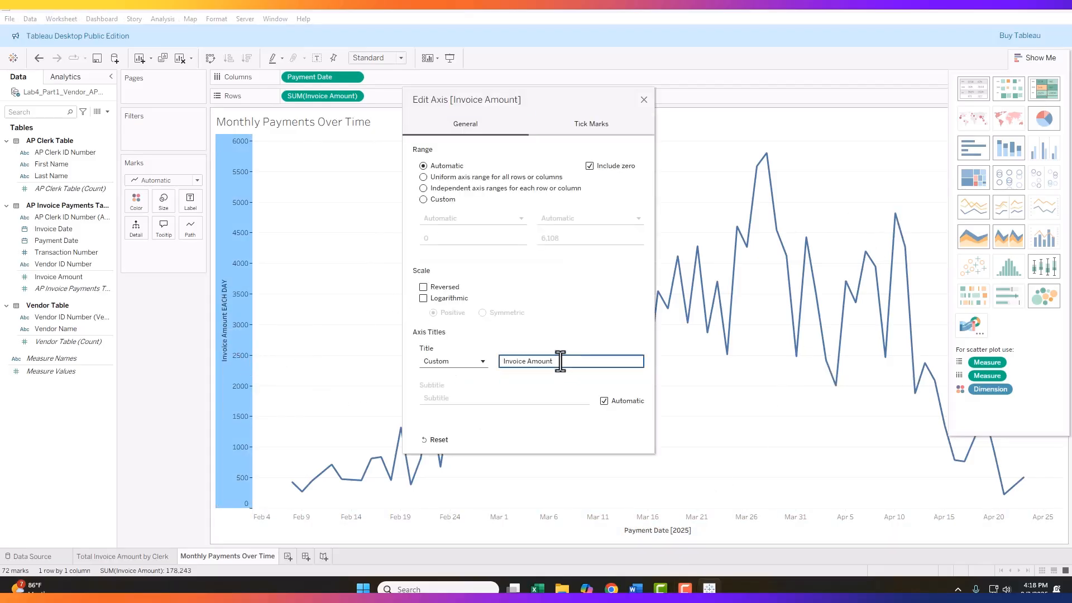
{"action": "type", "text": "Paid Each Day"}
{"action": "left_click", "coordinate": [644, 100]}
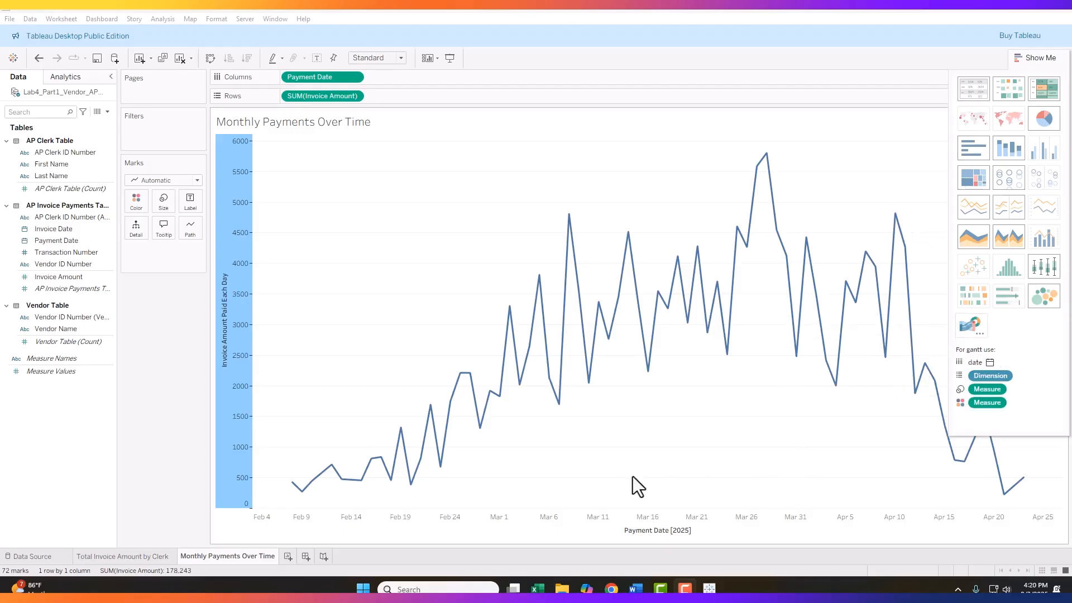
Step: Build a heat map on a new worksheet with Vendor Name as columns, AP Invoice Payments Table's AP Clerk ID Number as rows, and colour by Invoice Amount
{"action": "left_click", "coordinate": [287, 556]}
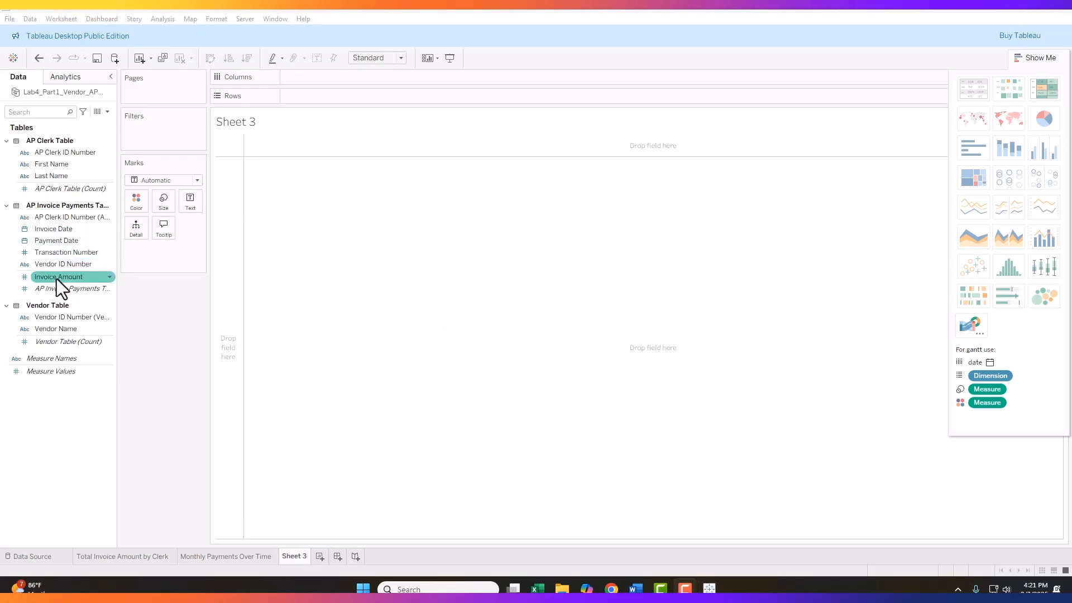
{"action": "left_click_drag", "start_coordinate": [56, 330], "coordinate": [332, 80]}
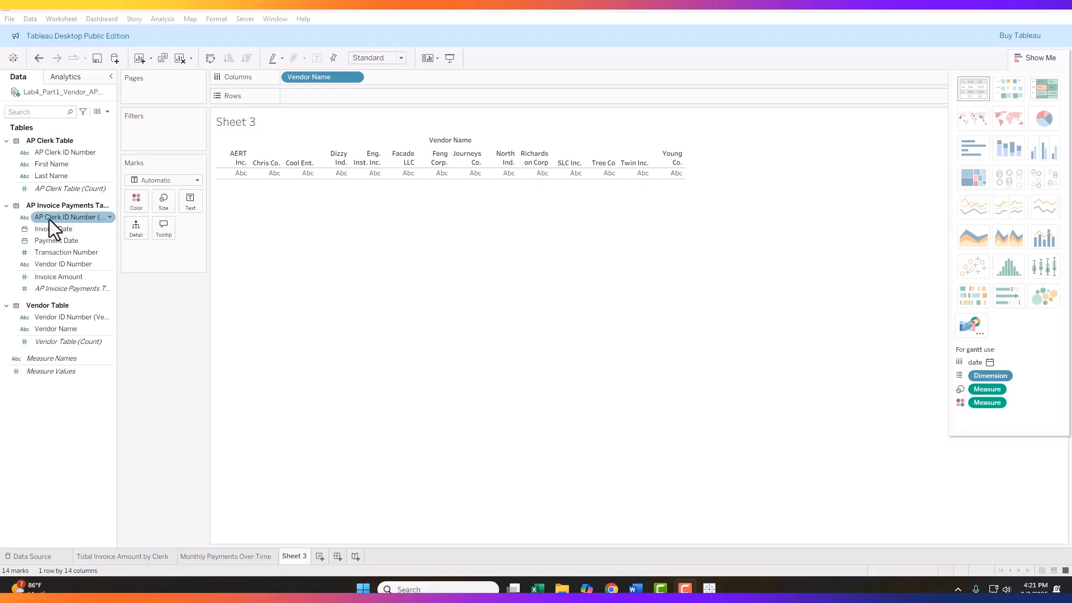
{"action": "left_click_drag", "start_coordinate": [49, 219], "coordinate": [305, 94]}
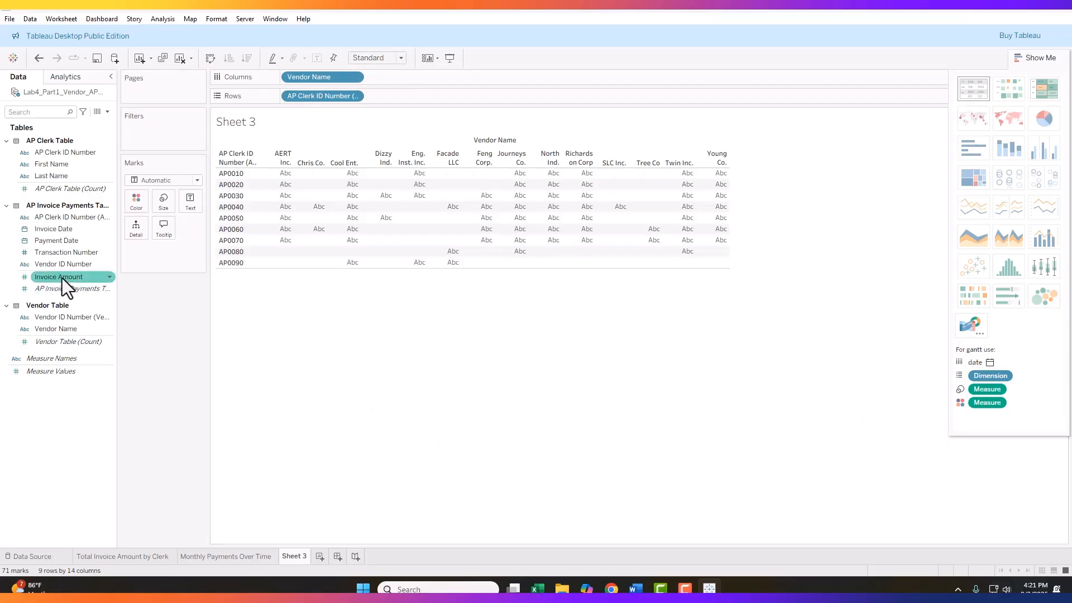
{"action": "left_click_drag", "start_coordinate": [53, 276], "coordinate": [135, 198]}
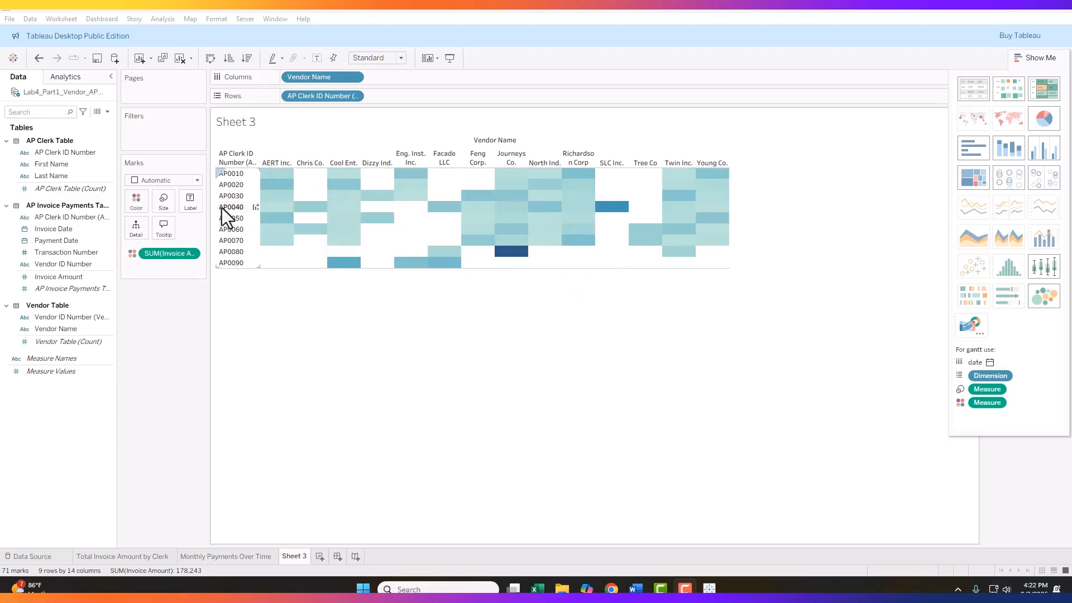
Step: Examine the heat map's cells to compare invoice amounts across clerk and vendor combinations, especially the darkest ones
{"action": "mouse_move", "coordinate": [282, 217]}
{"action": "mouse_move", "coordinate": [569, 228]}
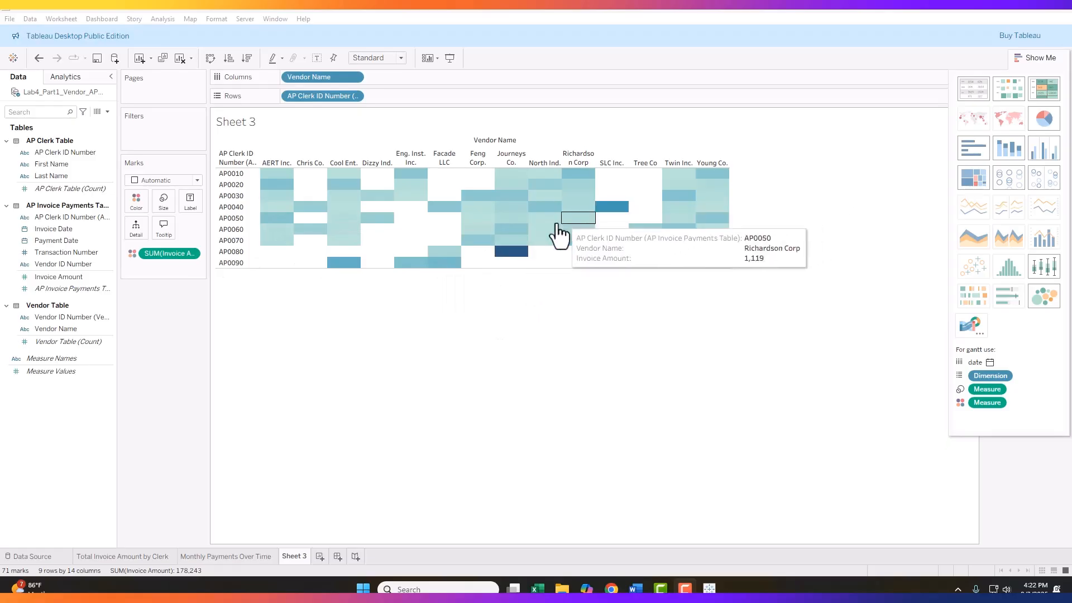
{"action": "mouse_move", "coordinate": [516, 257]}
{"action": "mouse_move", "coordinate": [612, 208]}
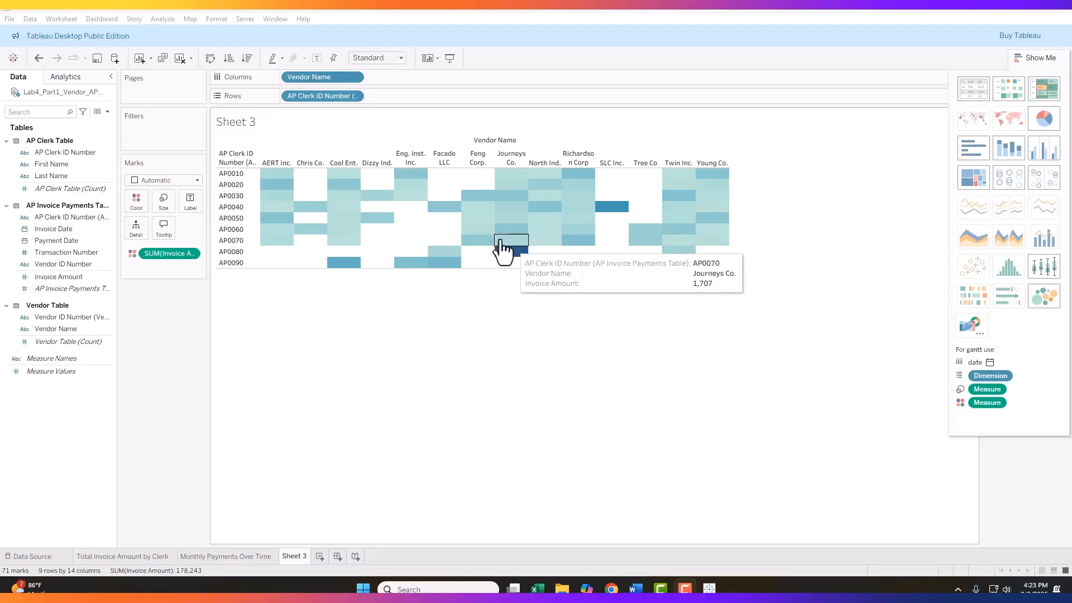
{"action": "mouse_move", "coordinate": [547, 207]}
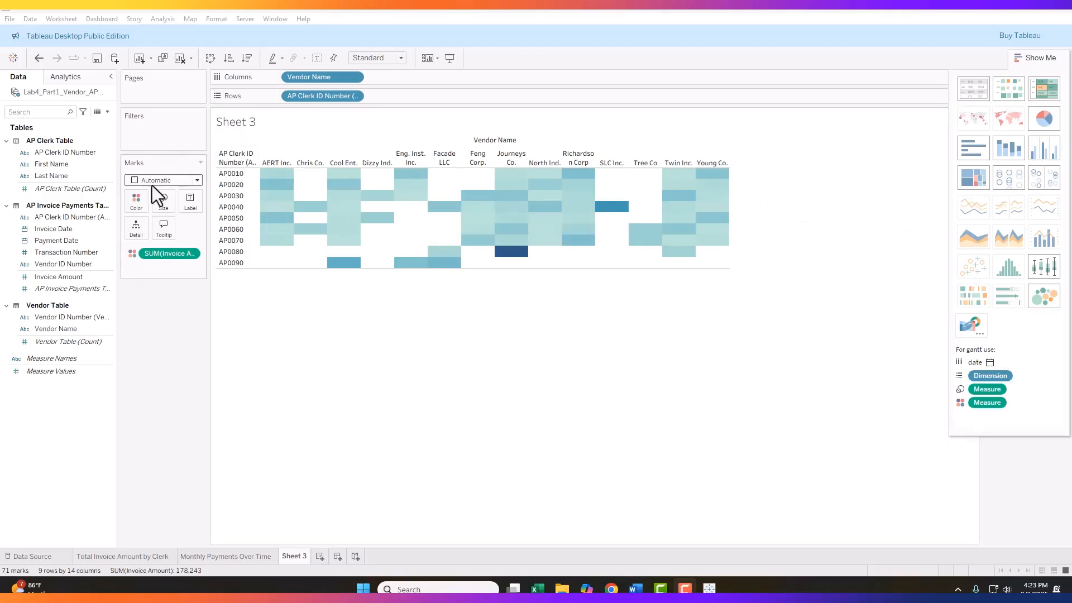
Step: Apply the Red-Green-Gold Diverging palette to the heat map's Invoice Amount colours
{"action": "left_click", "coordinate": [136, 201]}
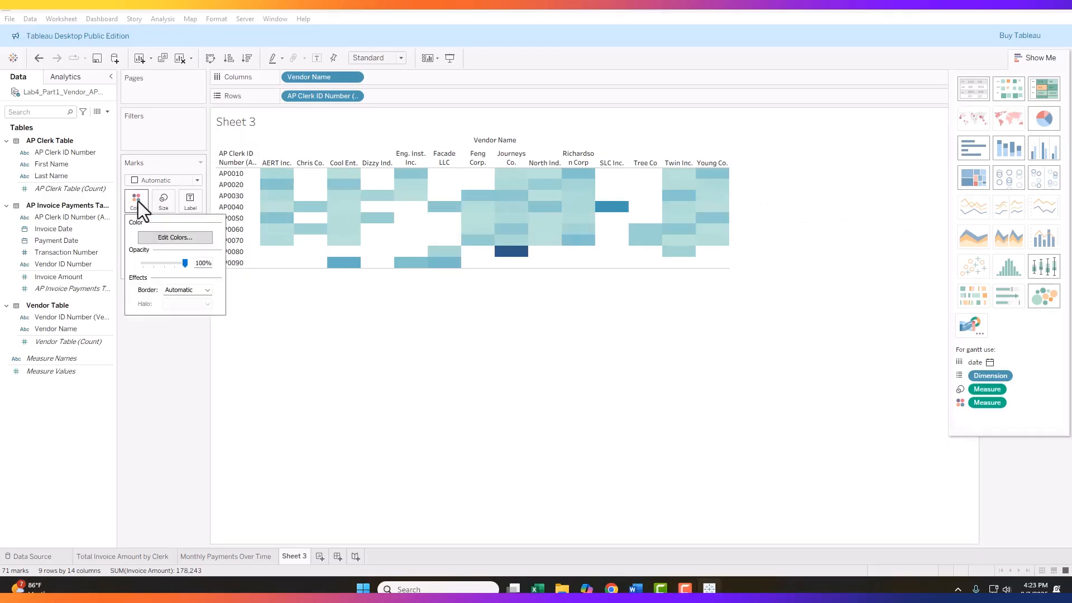
{"action": "left_click", "coordinate": [165, 237]}
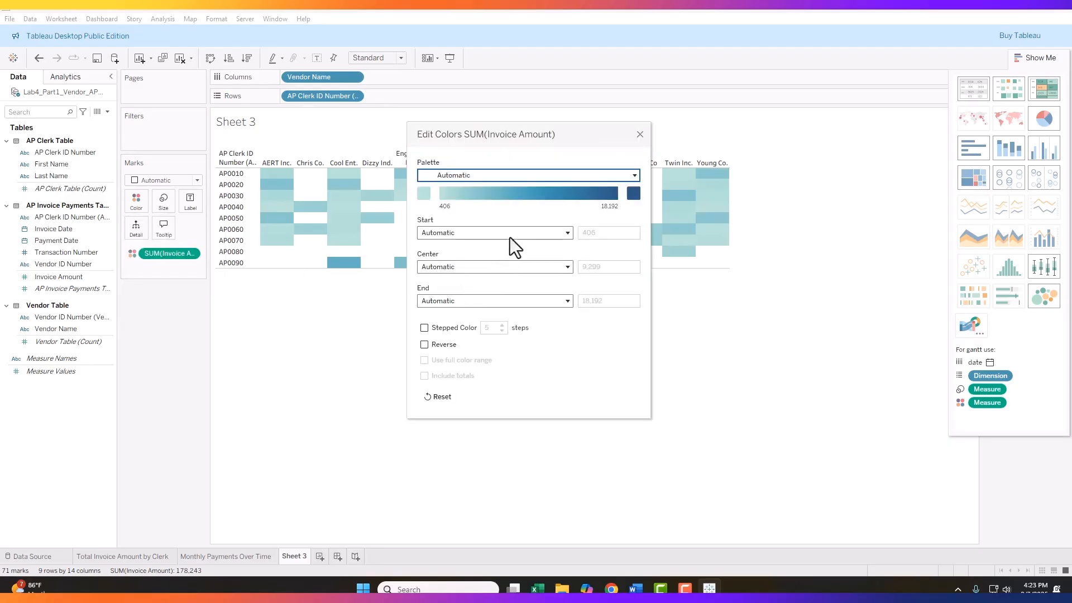
{"action": "left_click", "coordinate": [635, 176]}
{"action": "scroll", "coordinate": [572, 253], "scroll_direction": "down", "scroll_amount": 2}
{"action": "scroll", "coordinate": [538, 293], "scroll_direction": "down", "scroll_amount": 2}
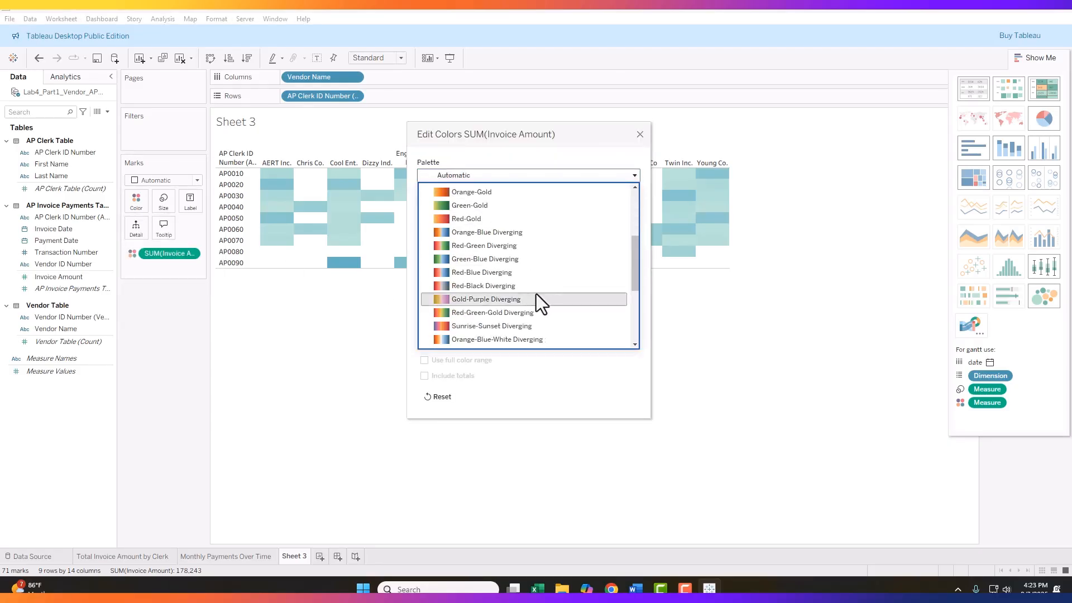
{"action": "left_click", "coordinate": [491, 313]}
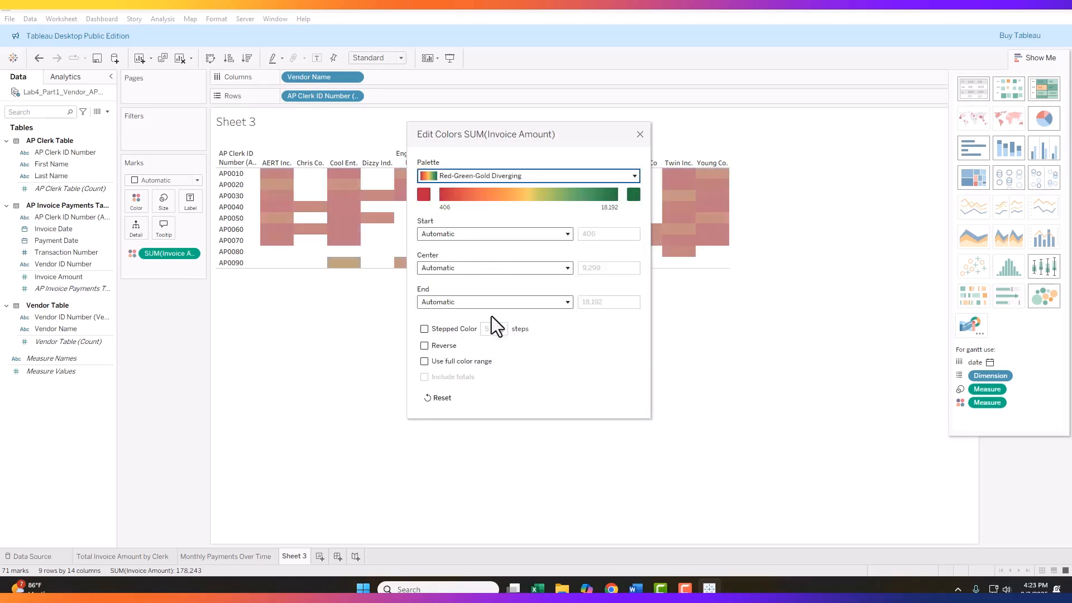
{"action": "left_click_drag", "start_coordinate": [589, 133], "coordinate": [491, 339]}
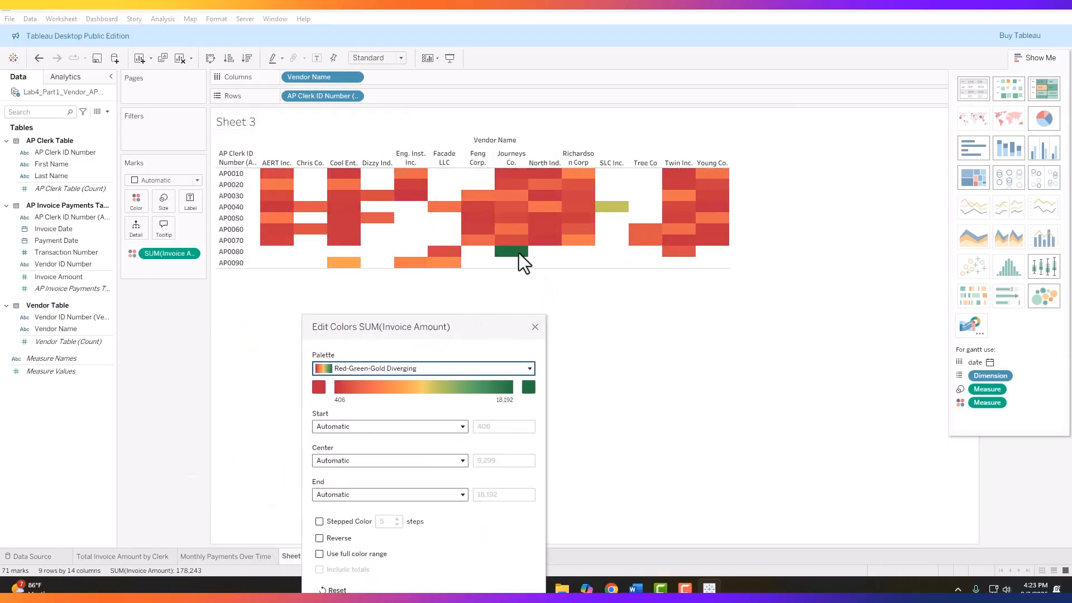
Step: Reverse the Invoice Amount colour palette so high amounts are red and low amounts are green
{"action": "left_click_drag", "start_coordinate": [471, 328], "coordinate": [531, 94]}
{"action": "left_click", "coordinate": [378, 304]}
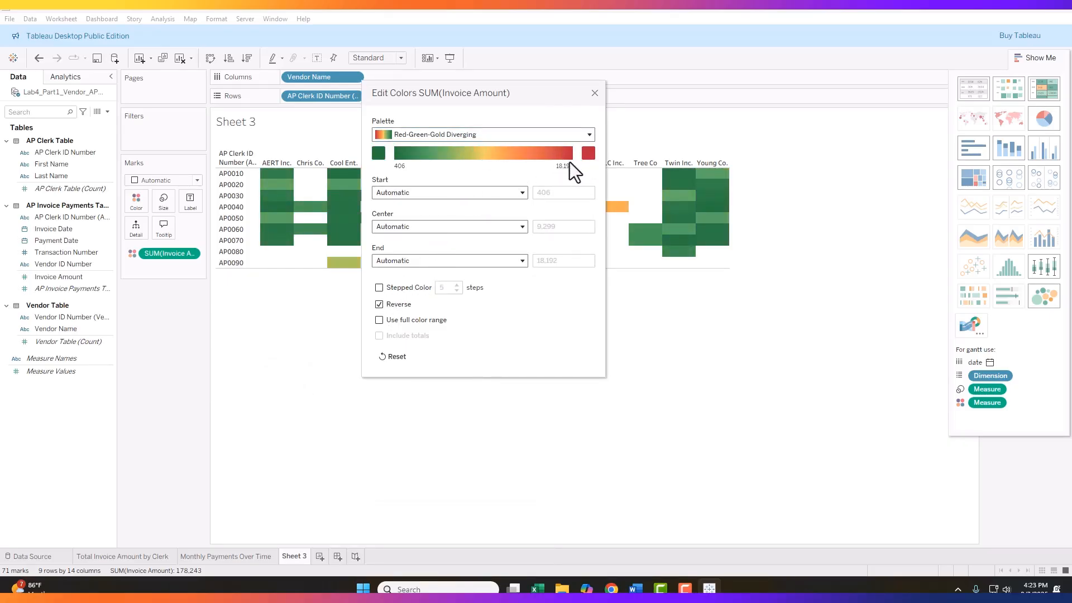
{"action": "left_click", "coordinate": [594, 93]}
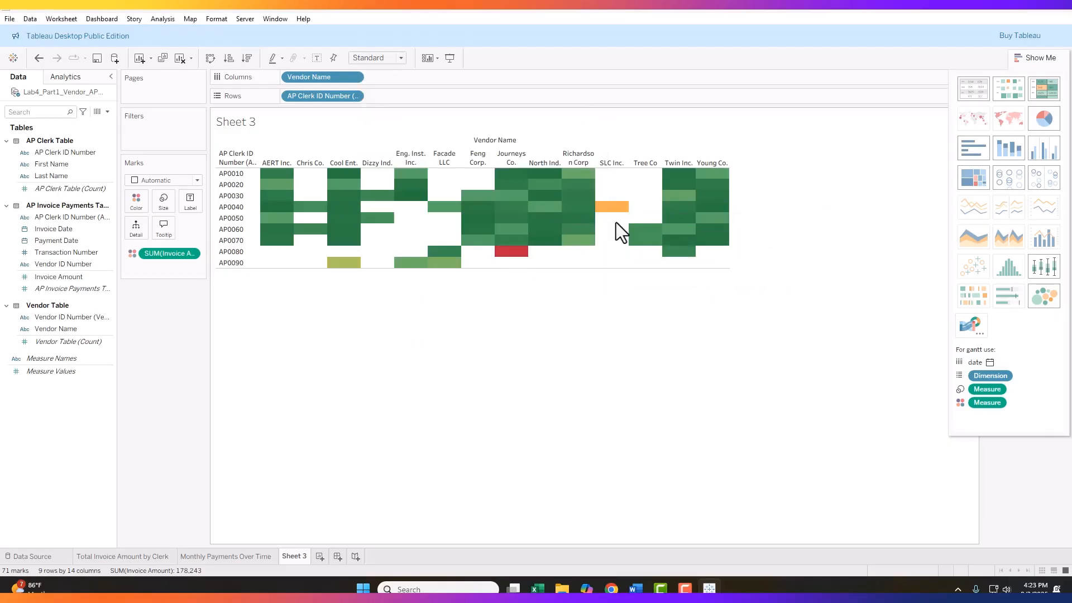
Step: Rename Sheet 3 as Payments Made by AP Clerk – Highlight Table
{"action": "right_click", "coordinate": [290, 556]}
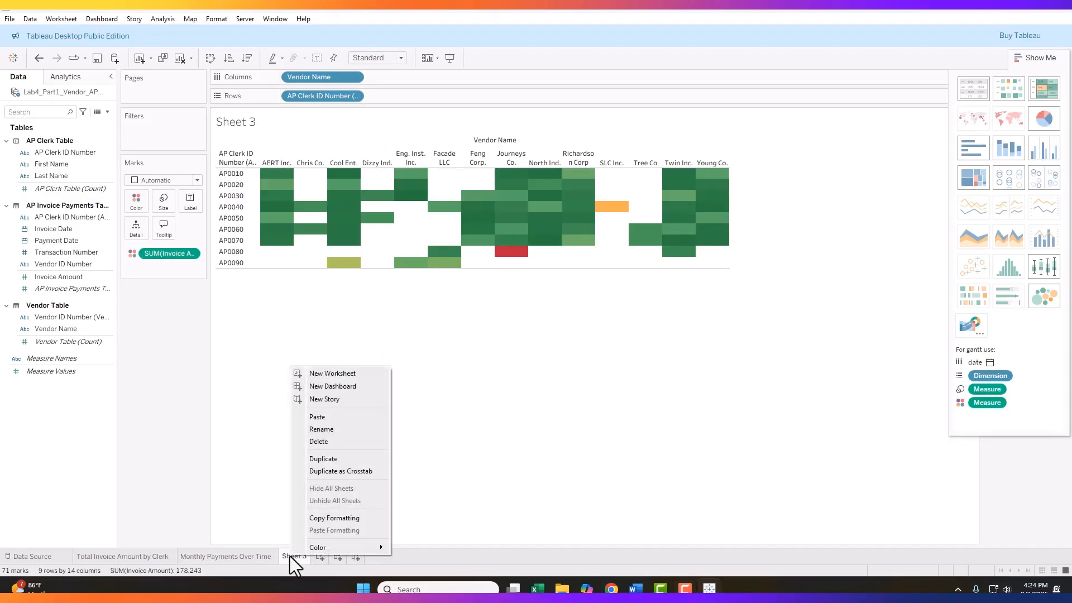
{"action": "left_click", "coordinate": [324, 430]}
{"action": "key", "text": "ctrl+v"}
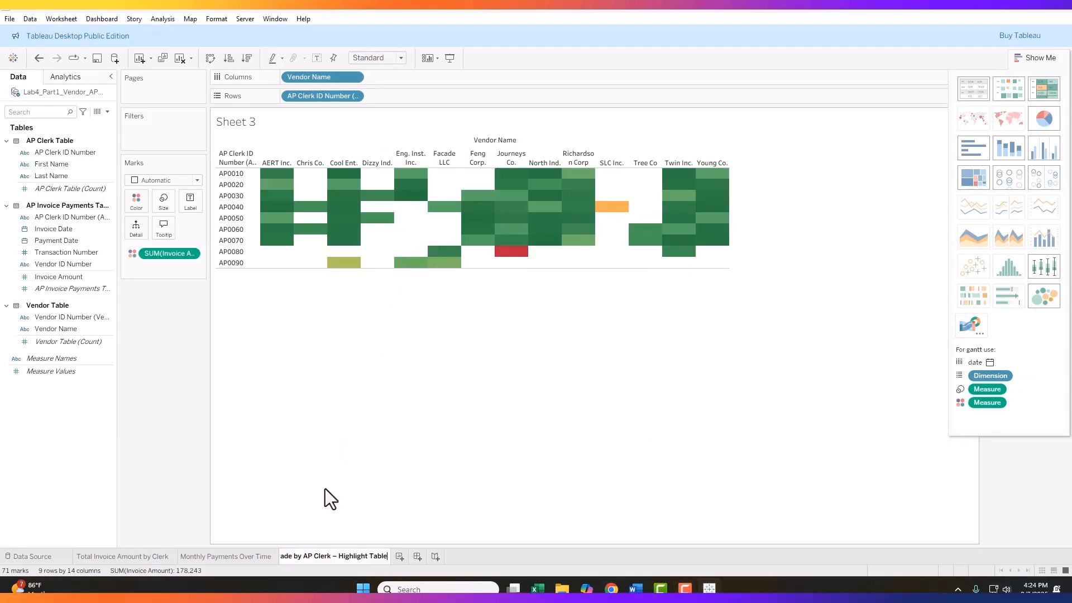
{"action": "left_click_drag", "start_coordinate": [342, 559], "coordinate": [283, 560]}
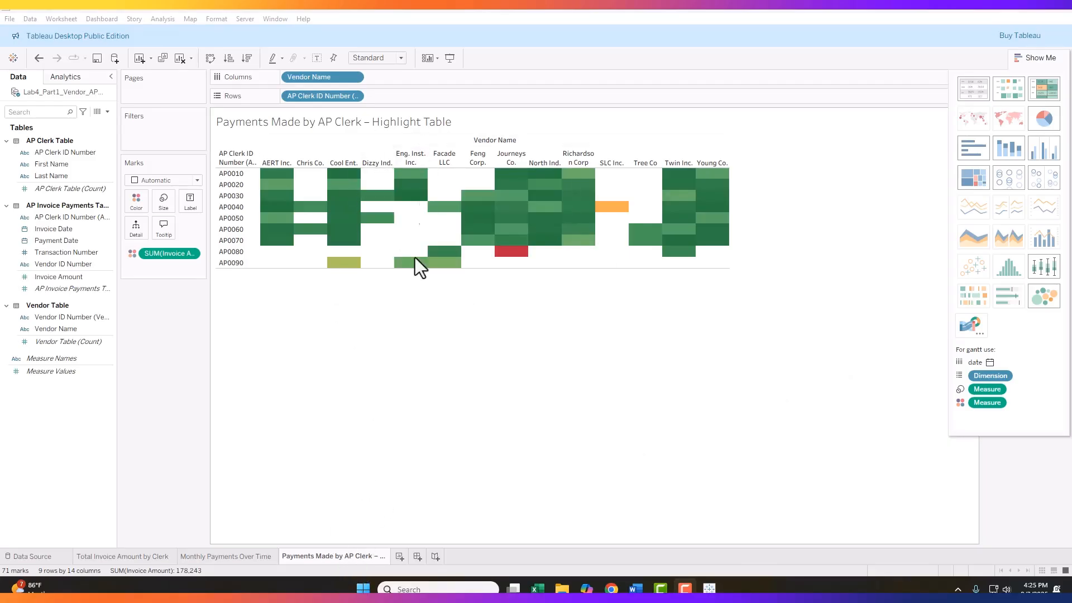
Step: Duplicate the Payments Made by AP Clerk – Highlight Table worksheet and remove Invoice Amount from the copy's colour encoding
{"action": "right_click", "coordinate": [329, 566]}
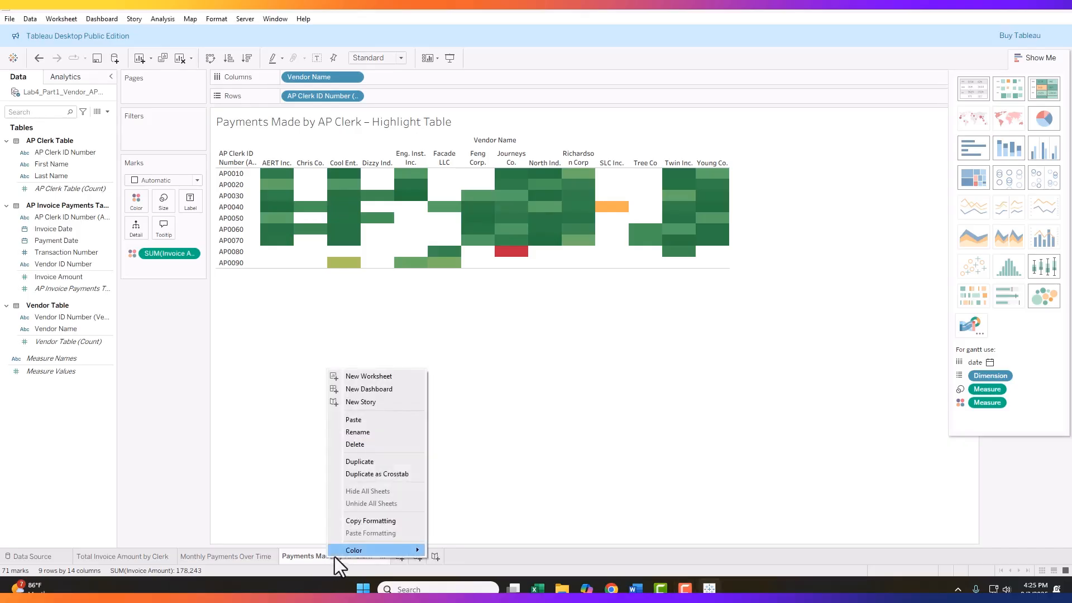
{"action": "left_click", "coordinate": [373, 462]}
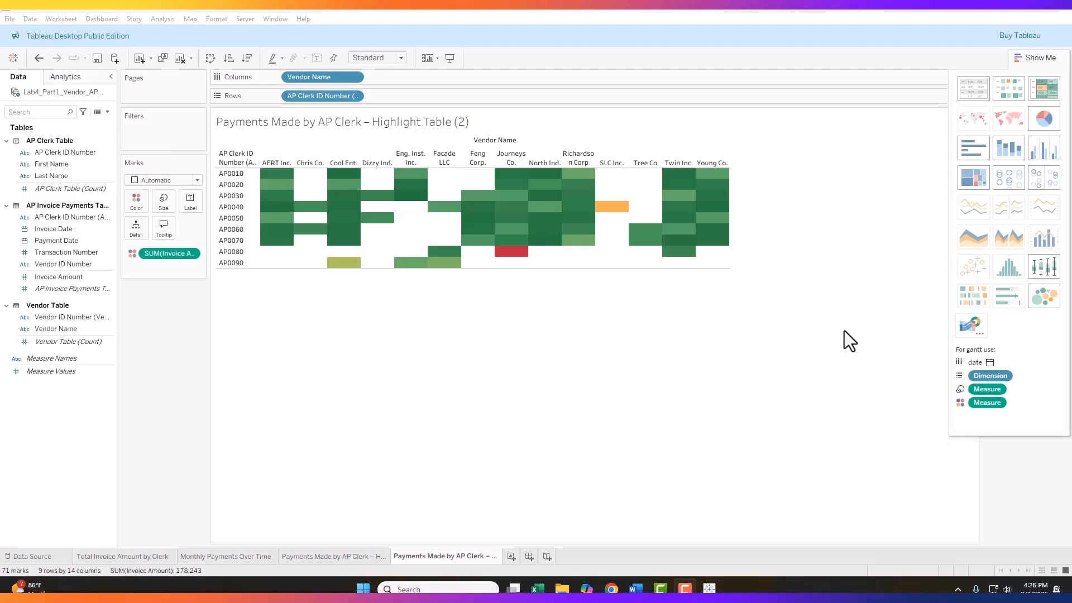
{"action": "mouse_move", "coordinate": [267, 193]}
{"action": "right_click", "coordinate": [190, 254]}
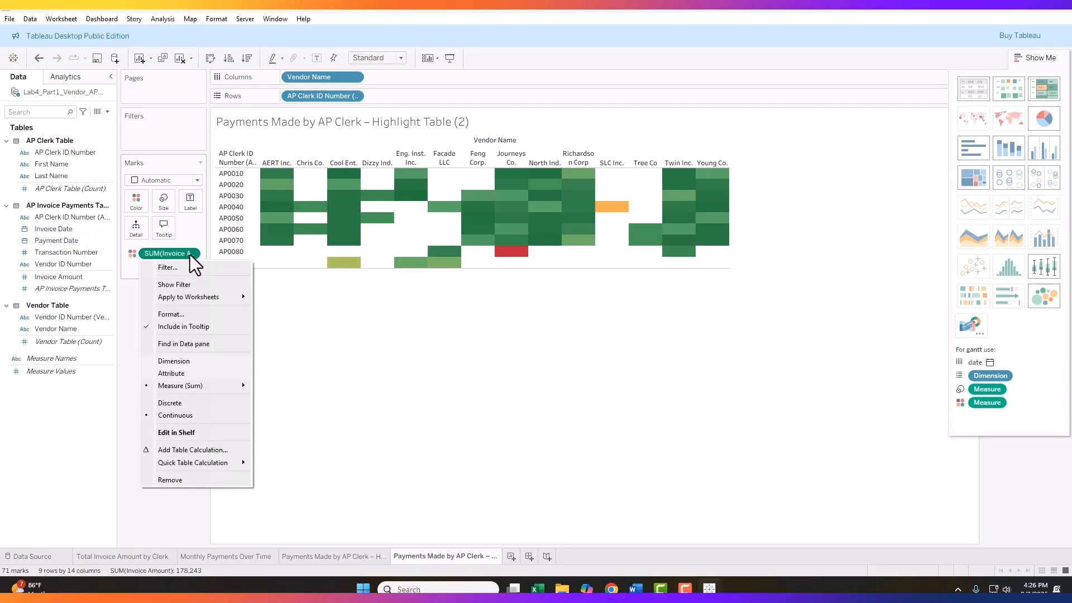
{"action": "left_click", "coordinate": [188, 479]}
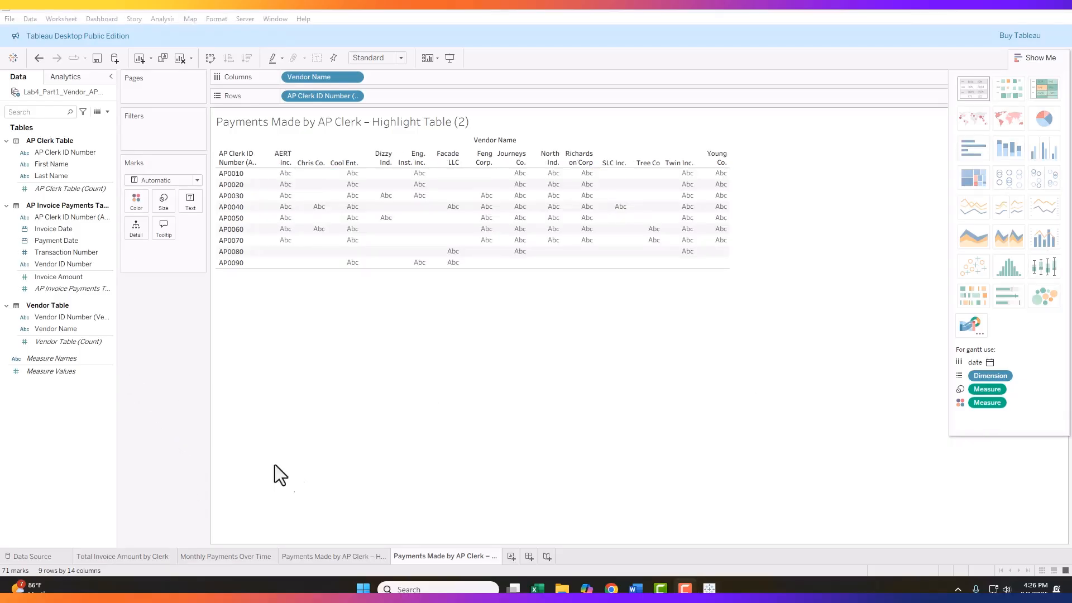
Step: Create a calculated field named Days to Pay with the formula DATEDIFF('day', [Invoice Date], [Payment Date])
{"action": "left_click", "coordinate": [56, 240]}
{"action": "left_click", "coordinate": [58, 229]}
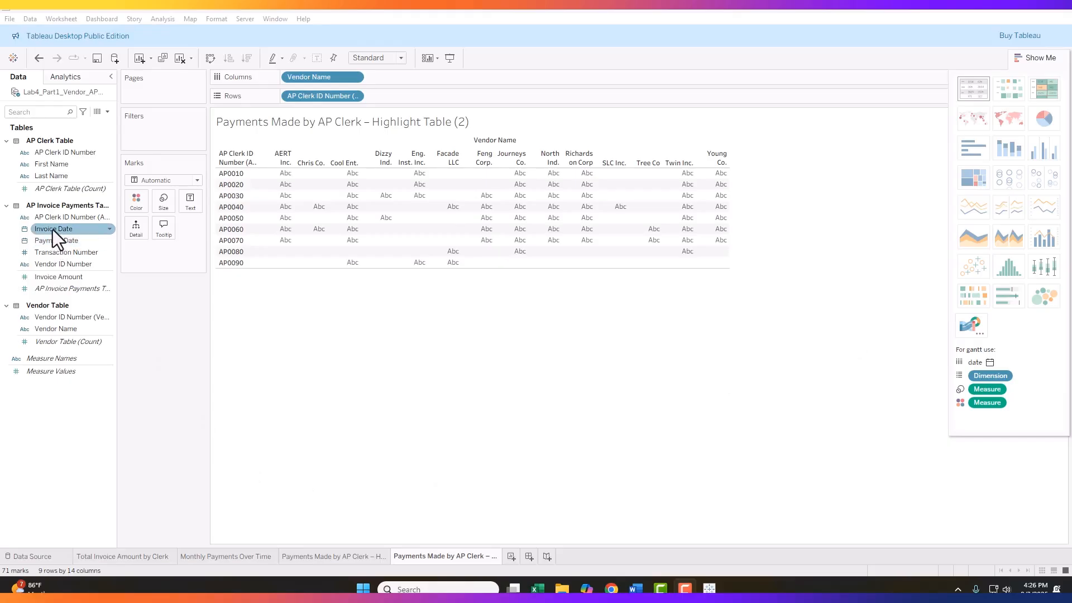
{"action": "left_click", "coordinate": [53, 240]}
{"action": "right_click", "coordinate": [54, 412]}
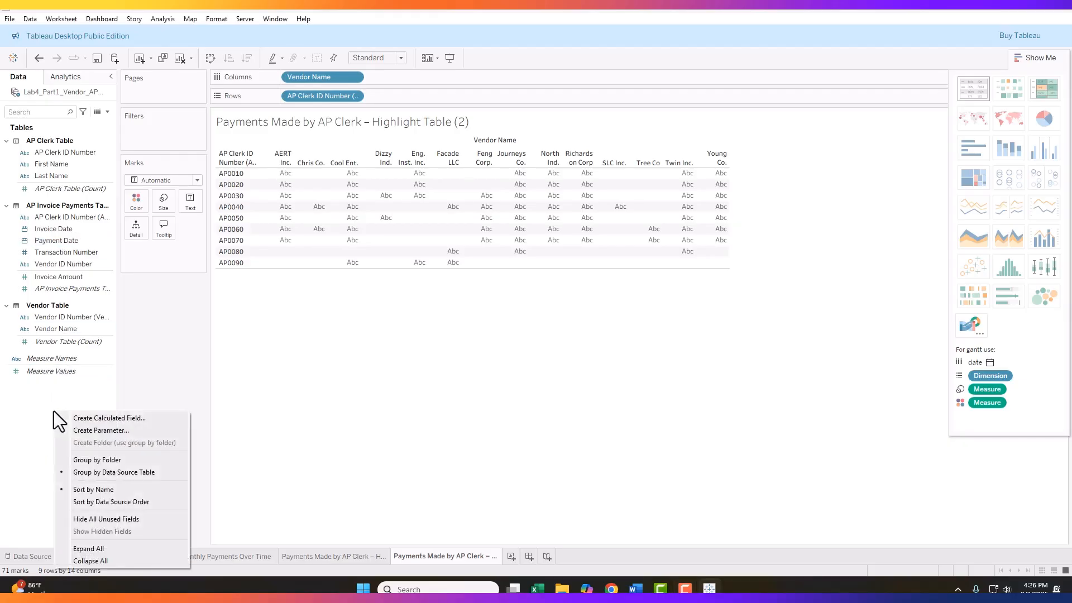
{"action": "left_click", "coordinate": [95, 419]}
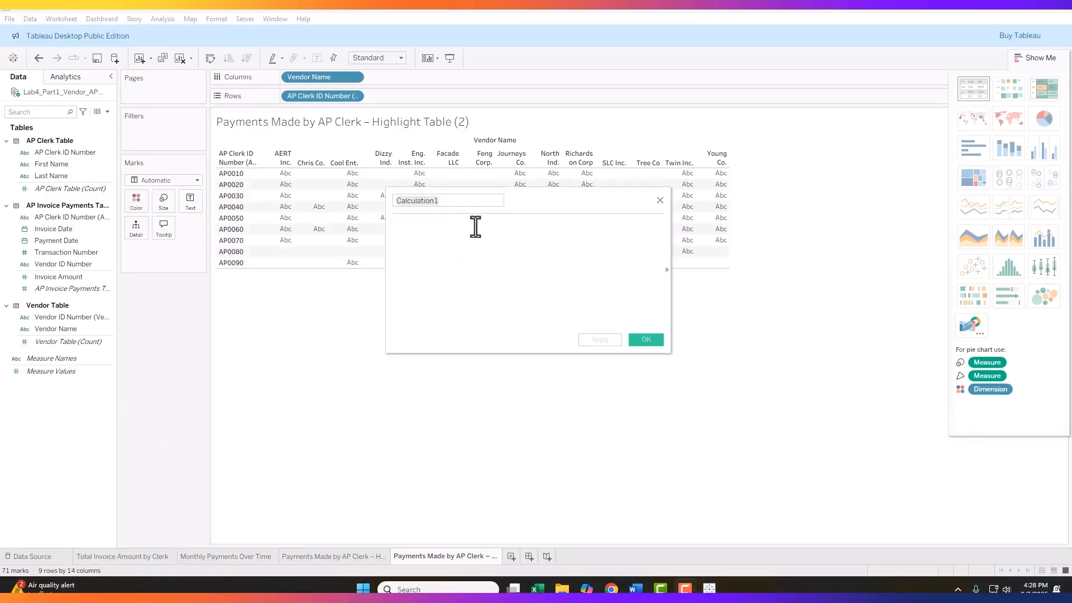
{"action": "left_click", "coordinate": [445, 201]}
{"action": "left_click_drag", "start_coordinate": [455, 201], "coordinate": [384, 199]}
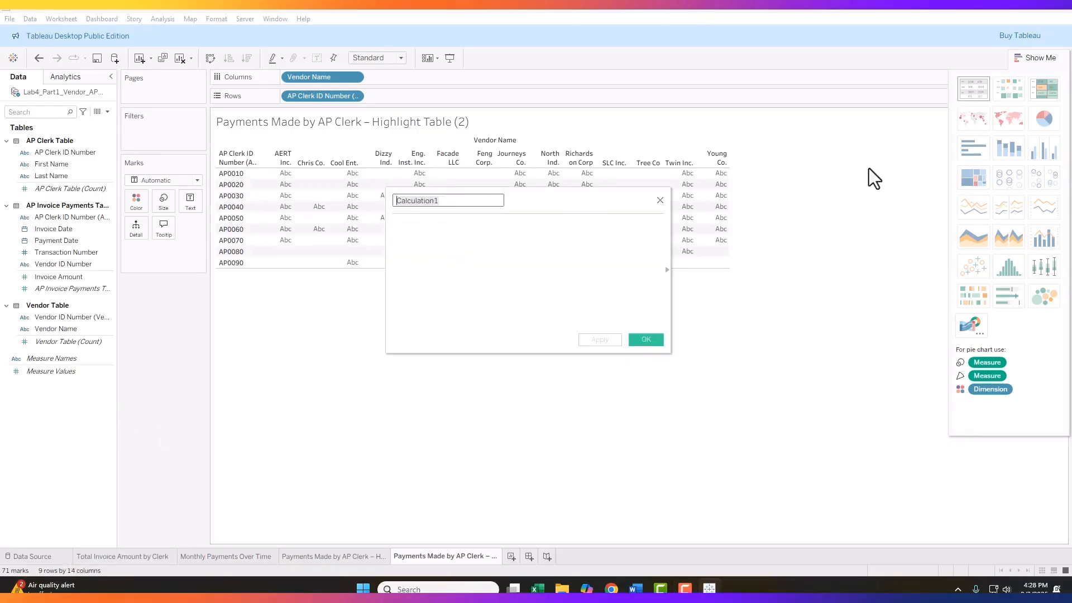
{"action": "key", "text": "ctrl+v"}
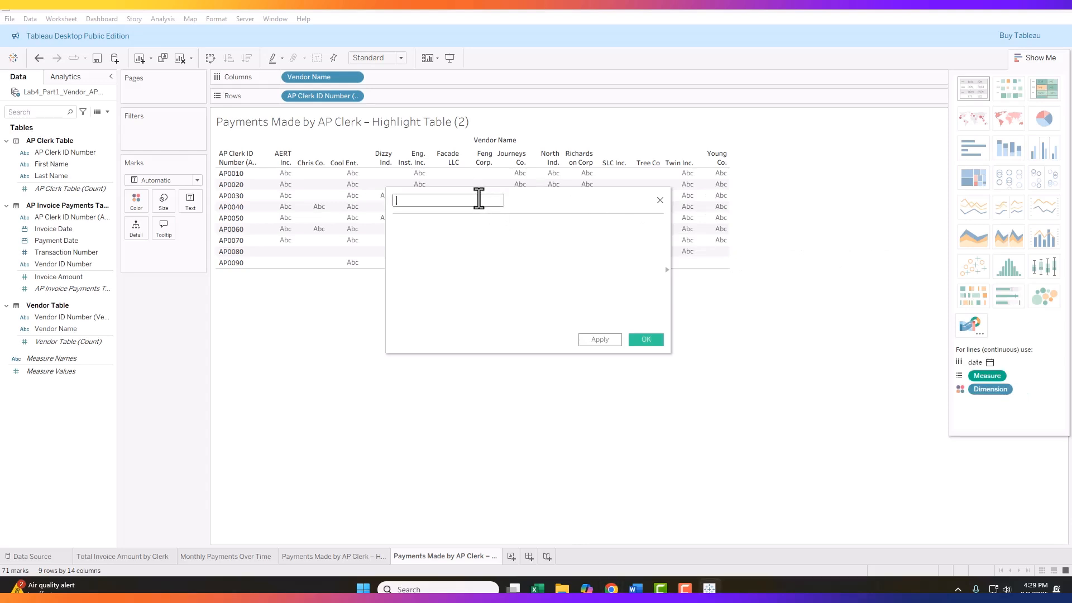
{"action": "type", "text": "Days to Pay"}
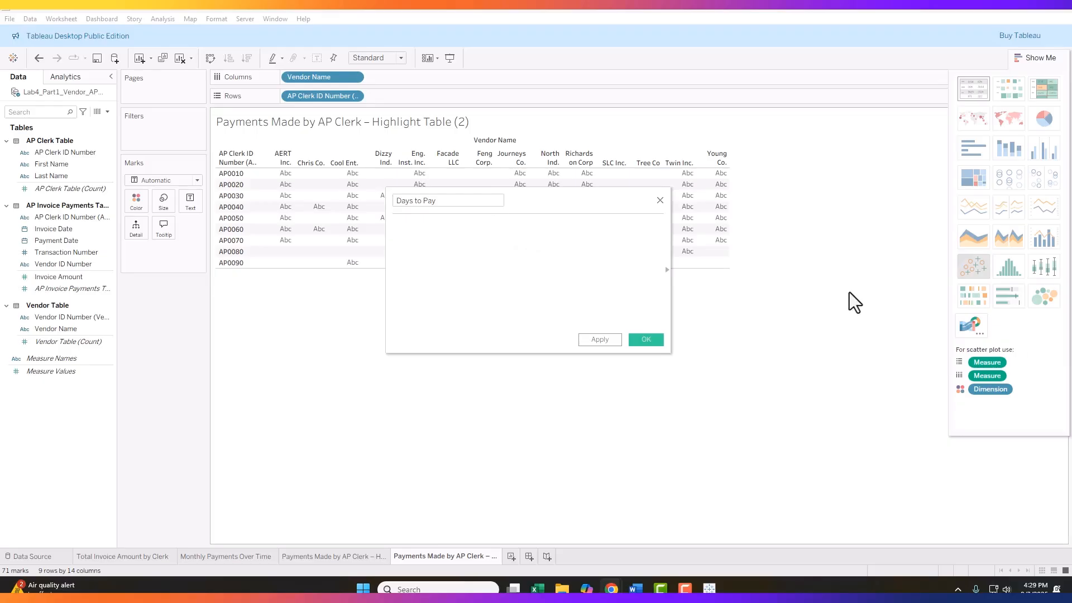
{"action": "left_click", "coordinate": [414, 241]}
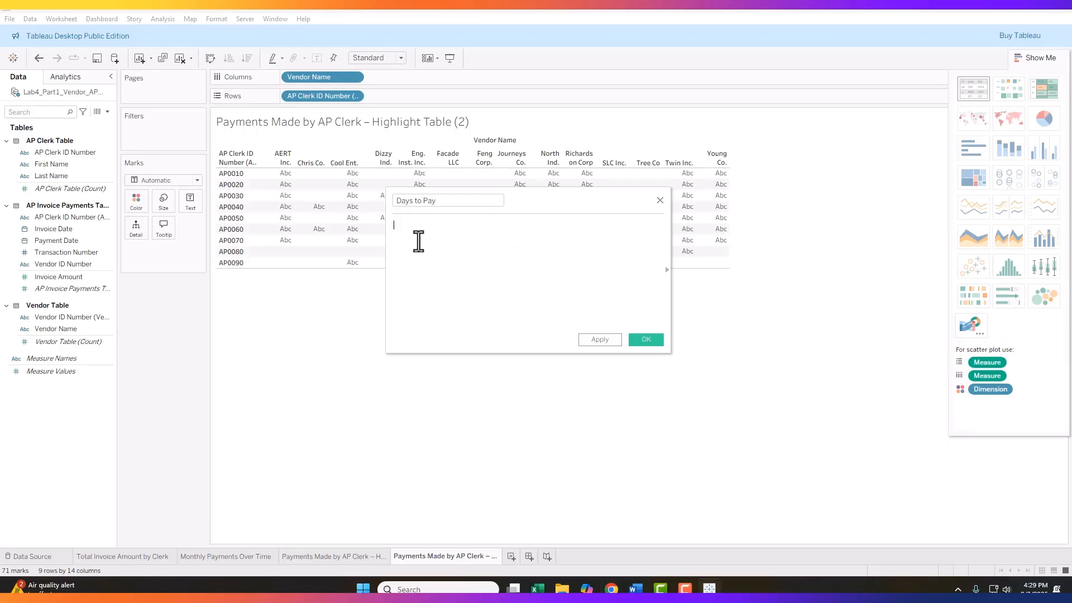
{"action": "type", "text": "DATEDIFF('day', [Invoice Date], [Payment Date])"}
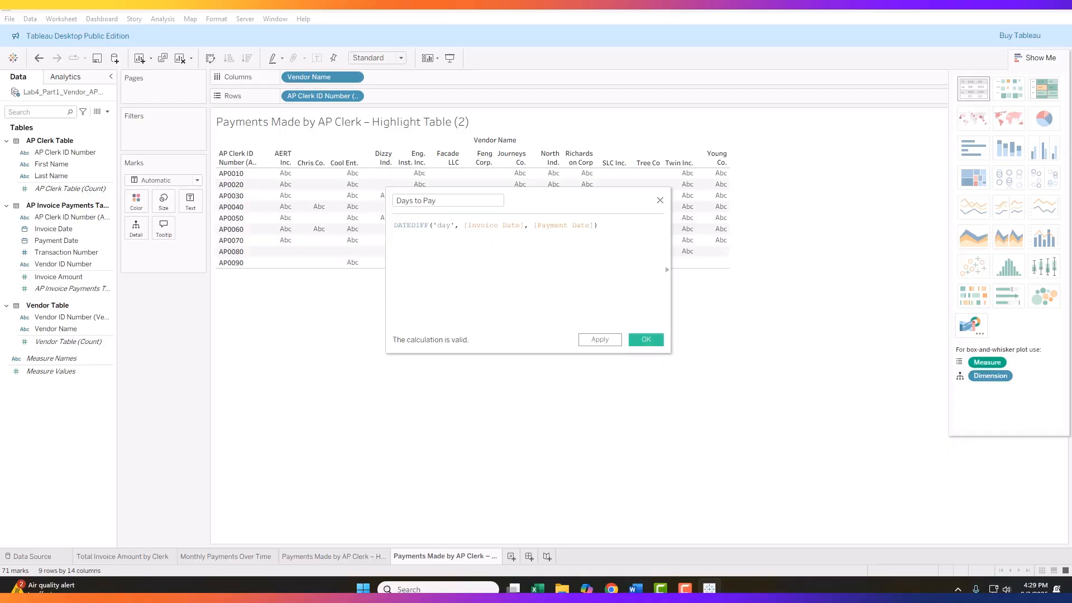
Step: Switch to Chrome and look through the Functions in Tableau help page's list of function reference articles
{"action": "left_click_drag", "start_coordinate": [1071, 34], "coordinate": [492, 50]}
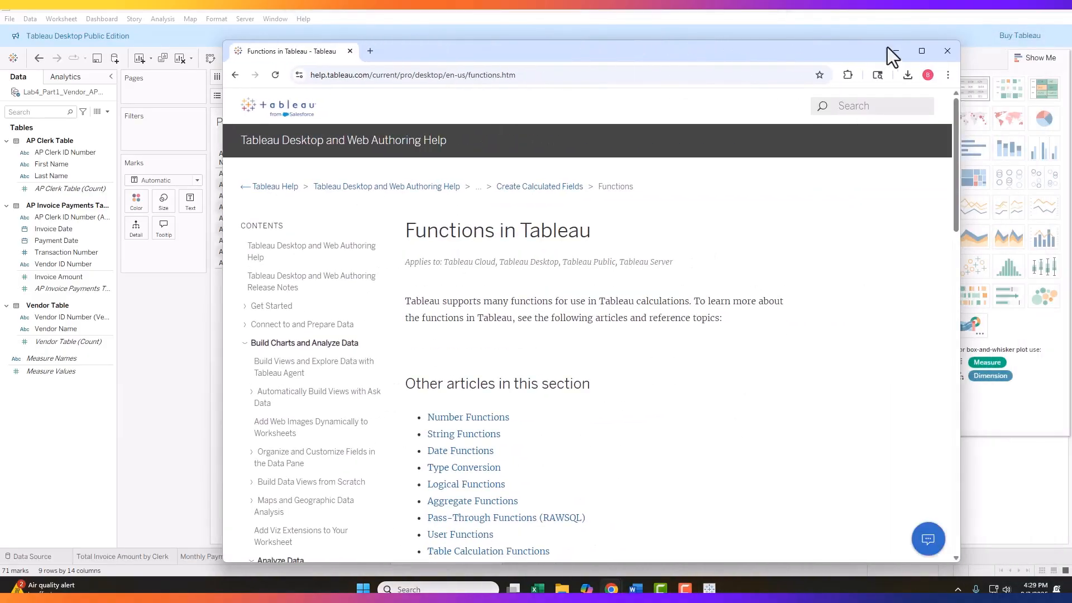
{"action": "left_click", "coordinate": [921, 51]}
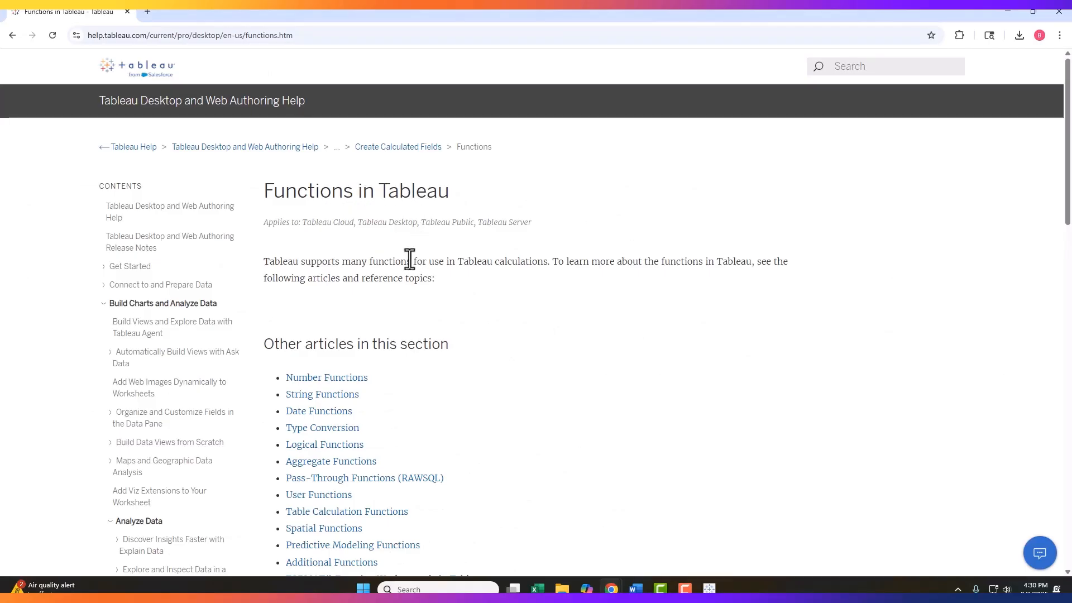
{"action": "scroll", "coordinate": [412, 260], "scroll_direction": "down", "scroll_amount": 2}
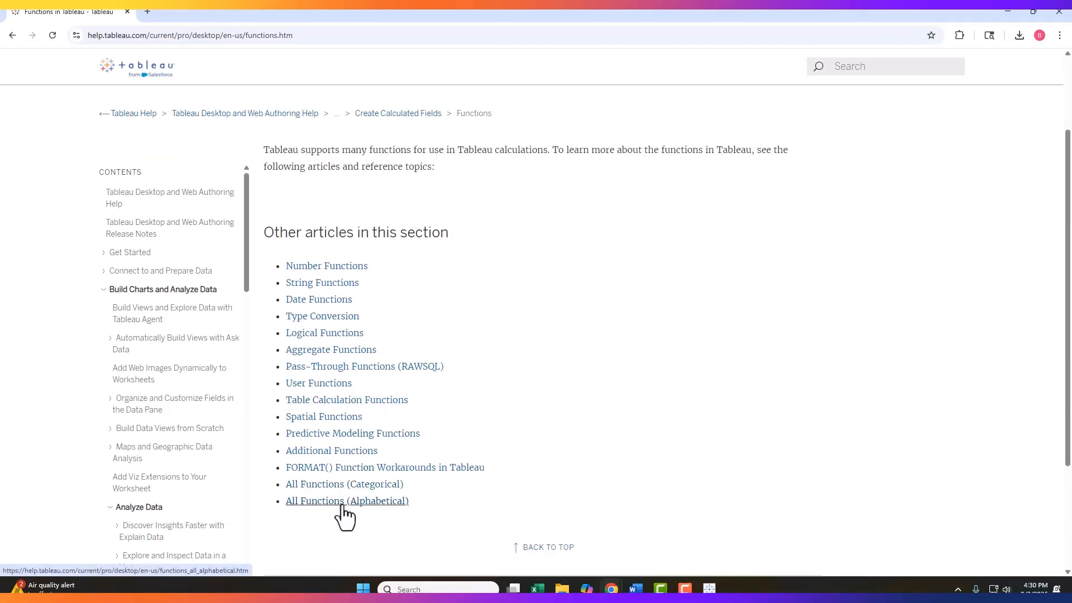
{"action": "left_click_drag", "start_coordinate": [521, 9], "coordinate": [1071, 106]}
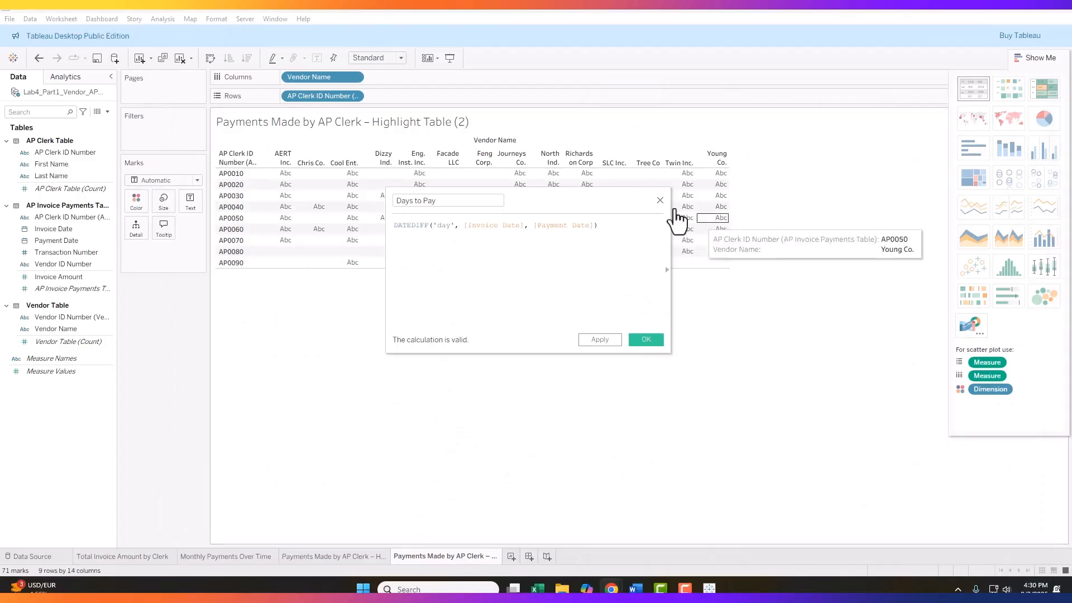
Step: Save the Days to Pay calculation and colour the duplicated highlight table by that field
{"action": "left_click_drag", "start_coordinate": [560, 197], "coordinate": [658, 109]}
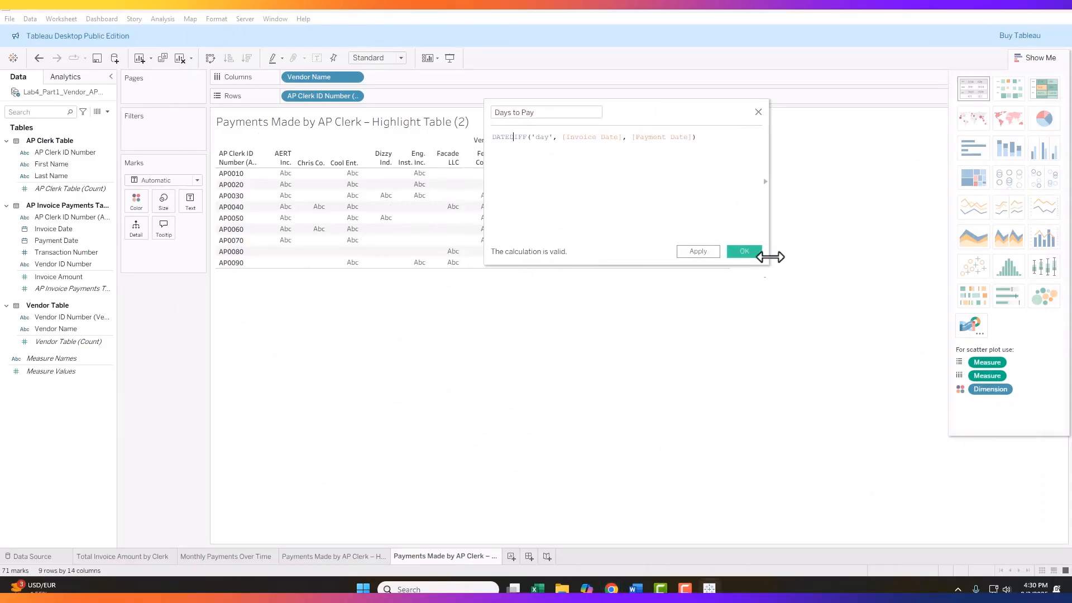
{"action": "left_click", "coordinate": [752, 252]}
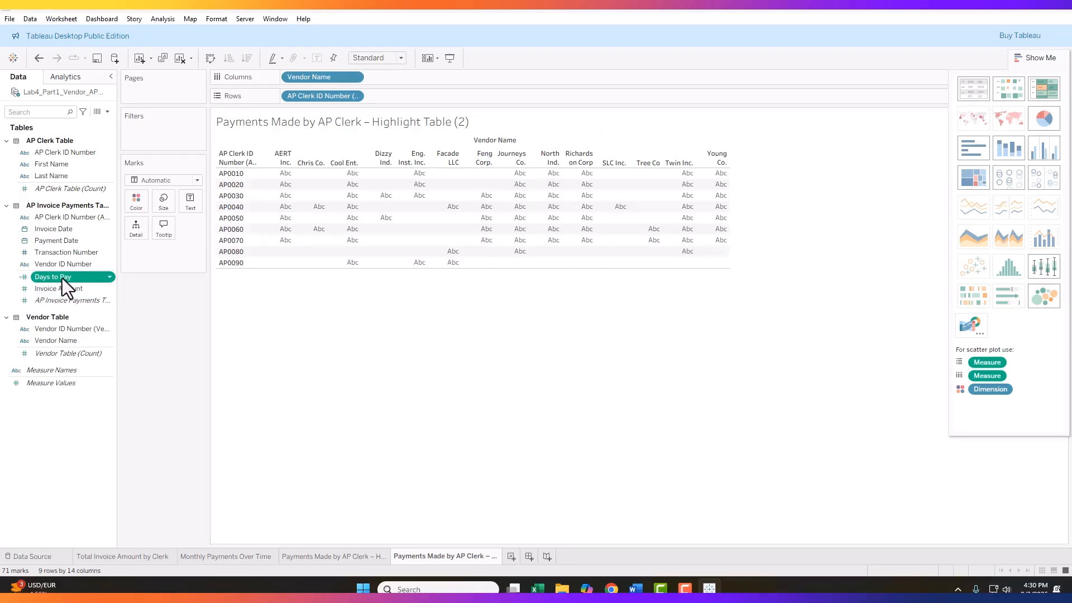
{"action": "mouse_move", "coordinate": [53, 277]}
{"action": "left_mouse_down"}
{"action": "mouse_move", "coordinate": [99, 267]}
{"action": "mouse_move", "coordinate": [116, 215]}
{"action": "mouse_move", "coordinate": [128, 195]}
{"action": "mouse_move", "coordinate": [139, 200]}
{"action": "left_mouse_up"}
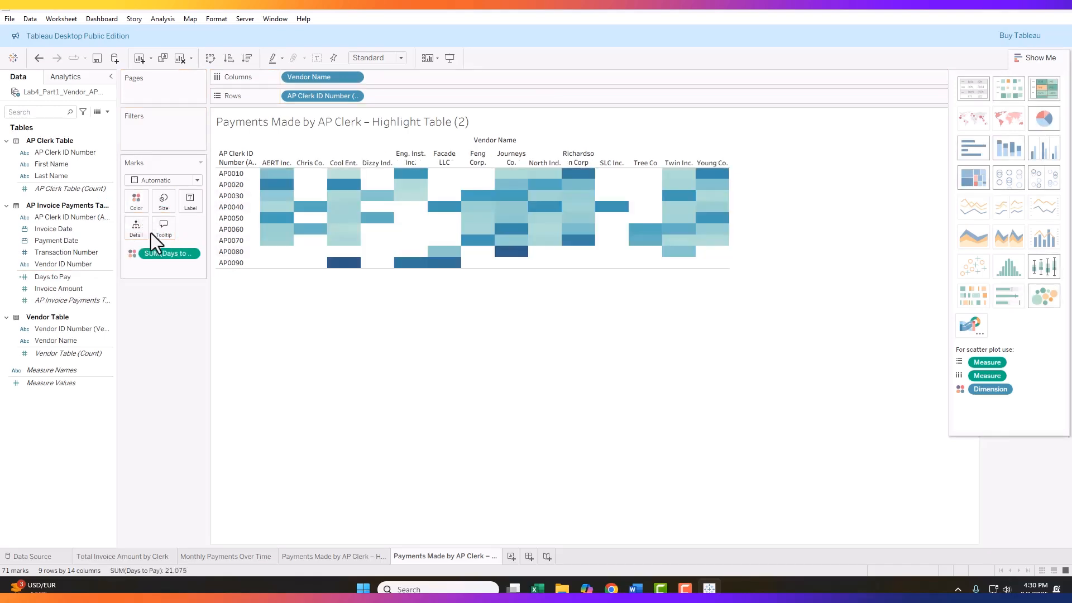
{"action": "mouse_move", "coordinate": [545, 240]}
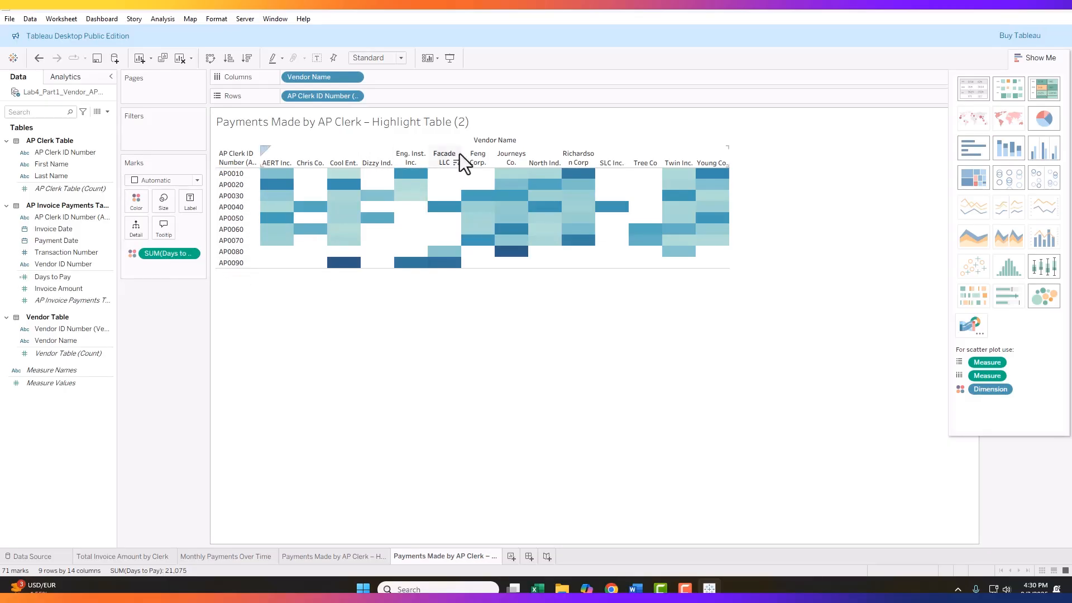
Step: Change the aggregation of Days to Pay in the colour encoding to Average
{"action": "left_click", "coordinate": [190, 253]}
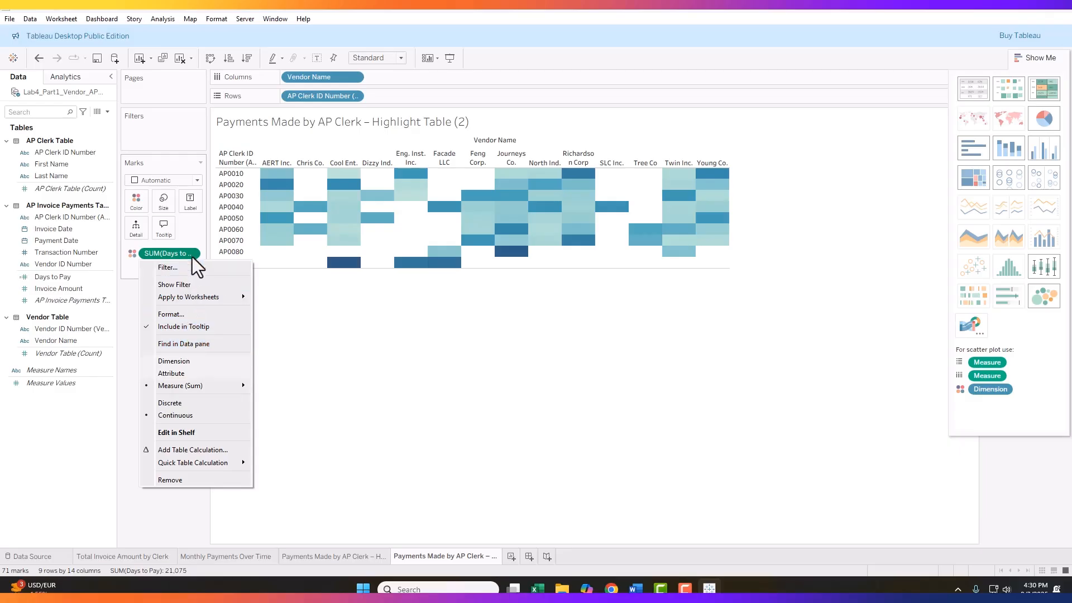
{"action": "left_click", "coordinate": [159, 252]}
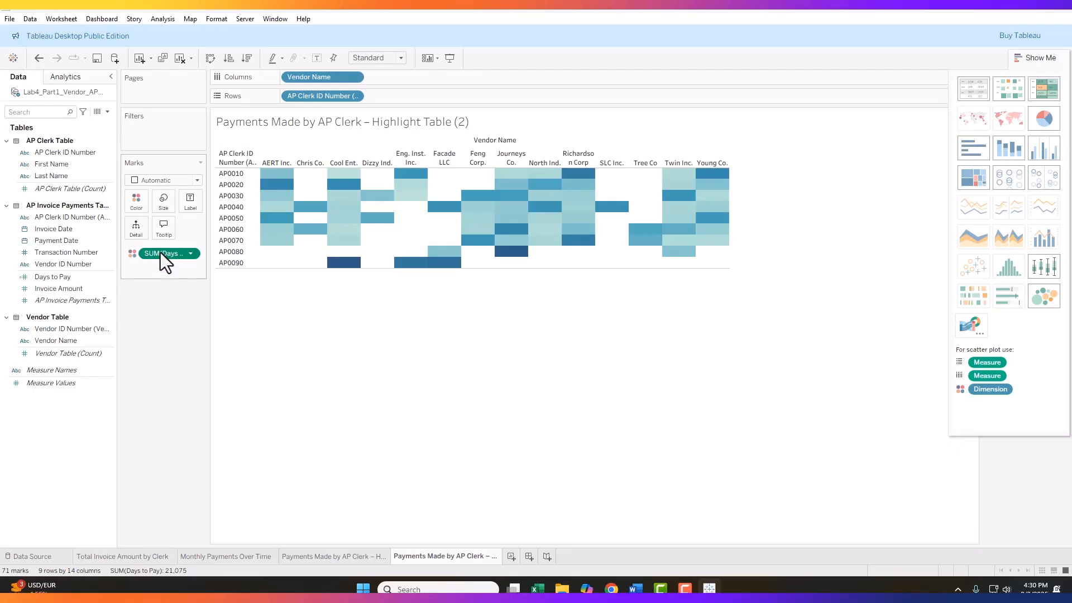
{"action": "left_click", "coordinate": [192, 252]}
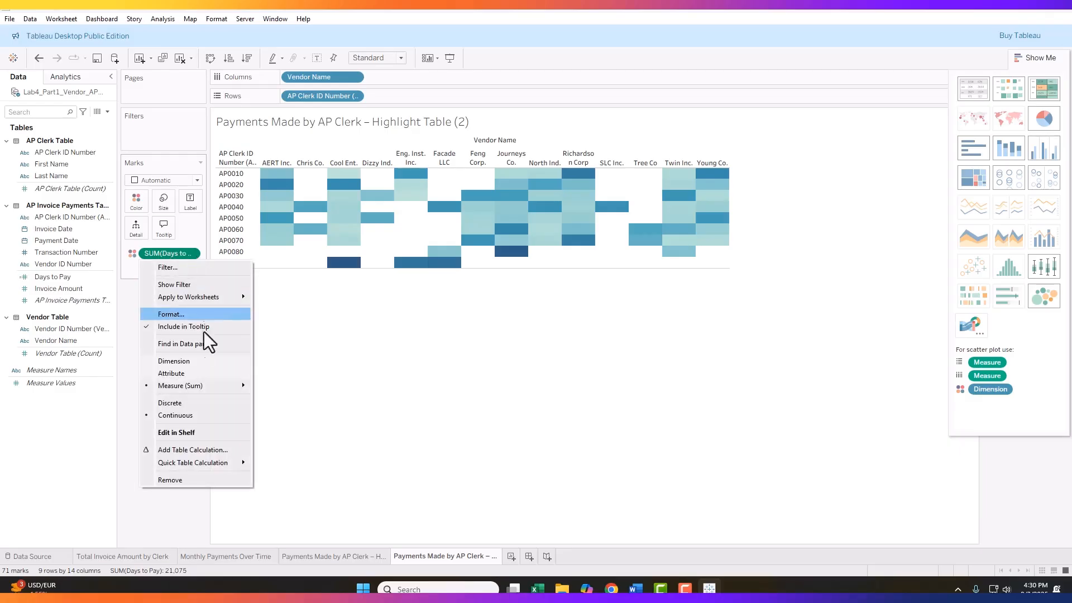
{"action": "mouse_move", "coordinate": [175, 388]}
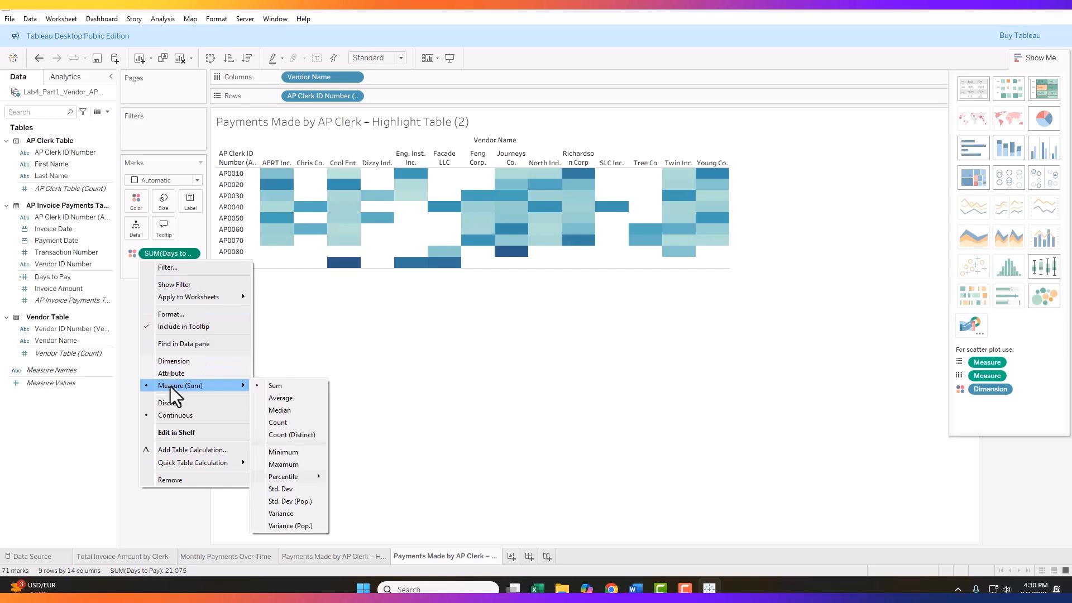
{"action": "left_click", "coordinate": [284, 399]}
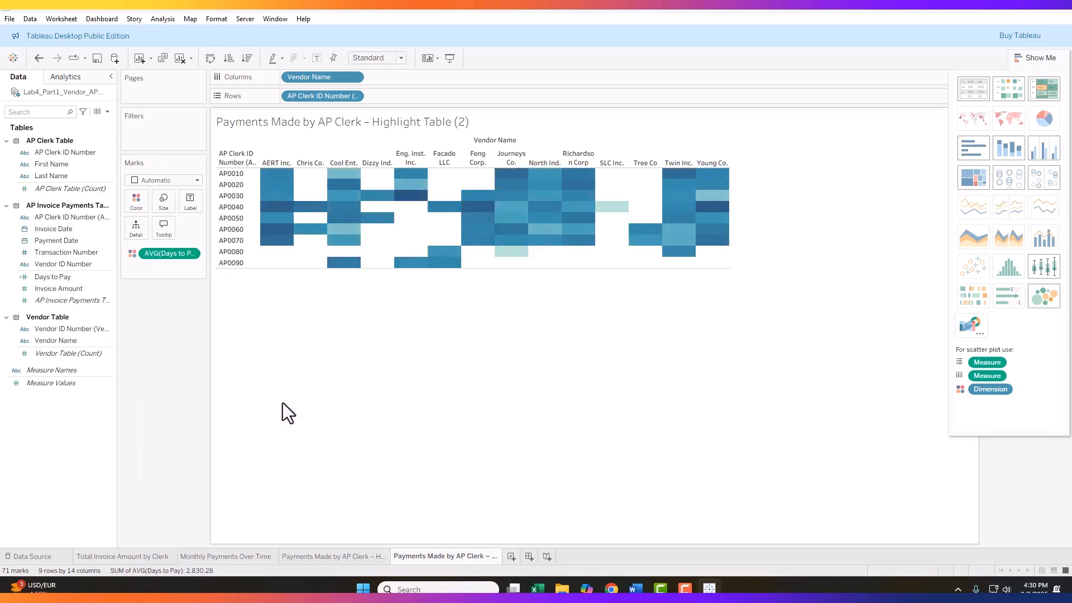
Step: Change the colour palette for average Days to Pay to Red-Green-Gold Diverging
{"action": "left_click", "coordinate": [136, 202]}
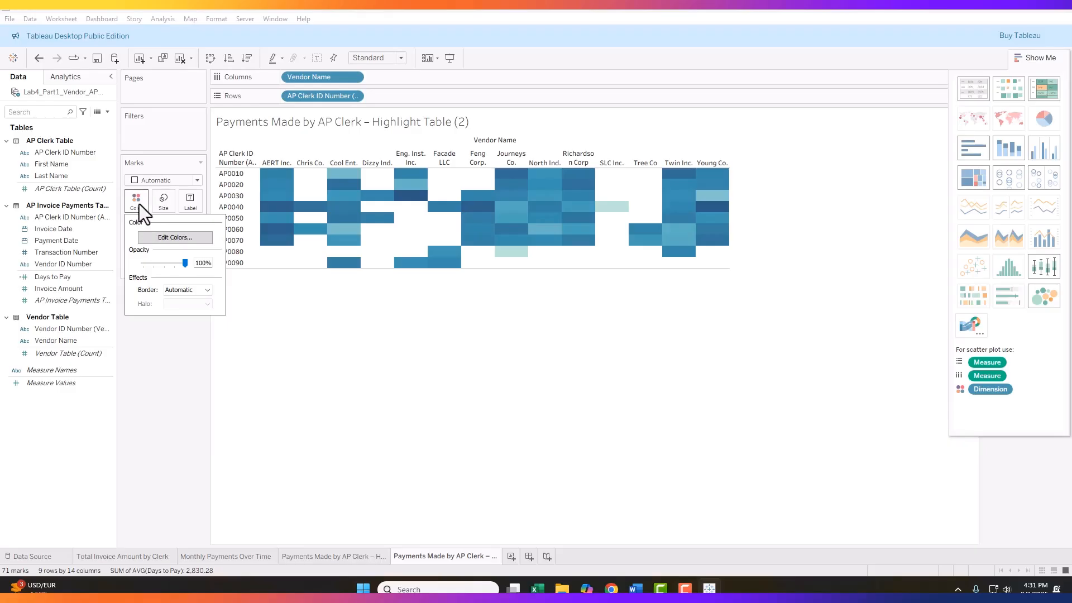
{"action": "left_click", "coordinate": [171, 237]}
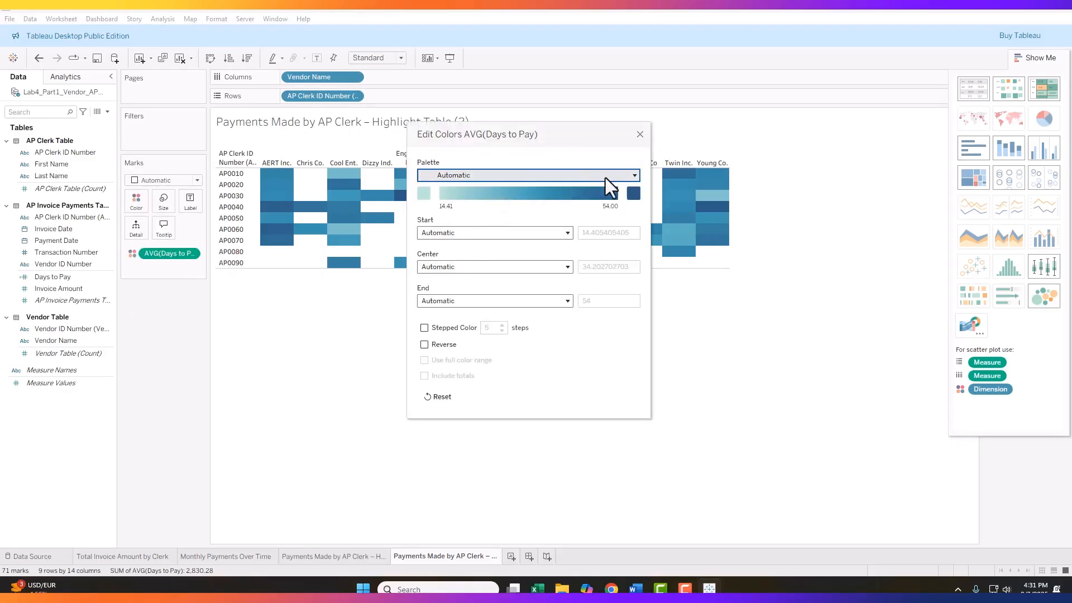
{"action": "left_click", "coordinate": [635, 175]}
{"action": "scroll", "coordinate": [534, 277], "scroll_direction": "down", "scroll_amount": 3}
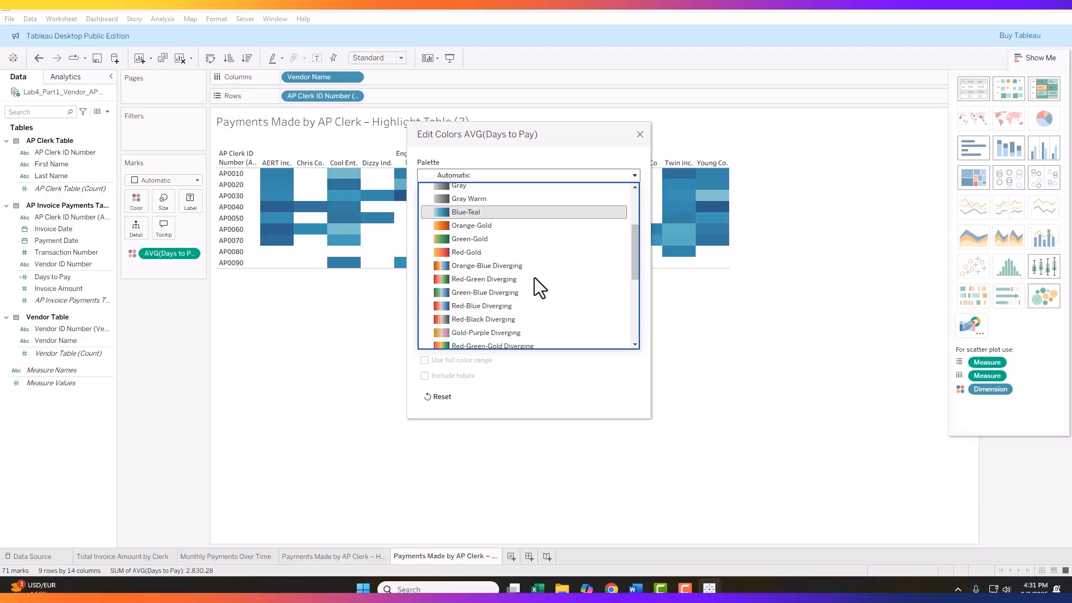
{"action": "scroll", "coordinate": [521, 321], "scroll_direction": "down", "scroll_amount": 1}
{"action": "left_click", "coordinate": [522, 313]}
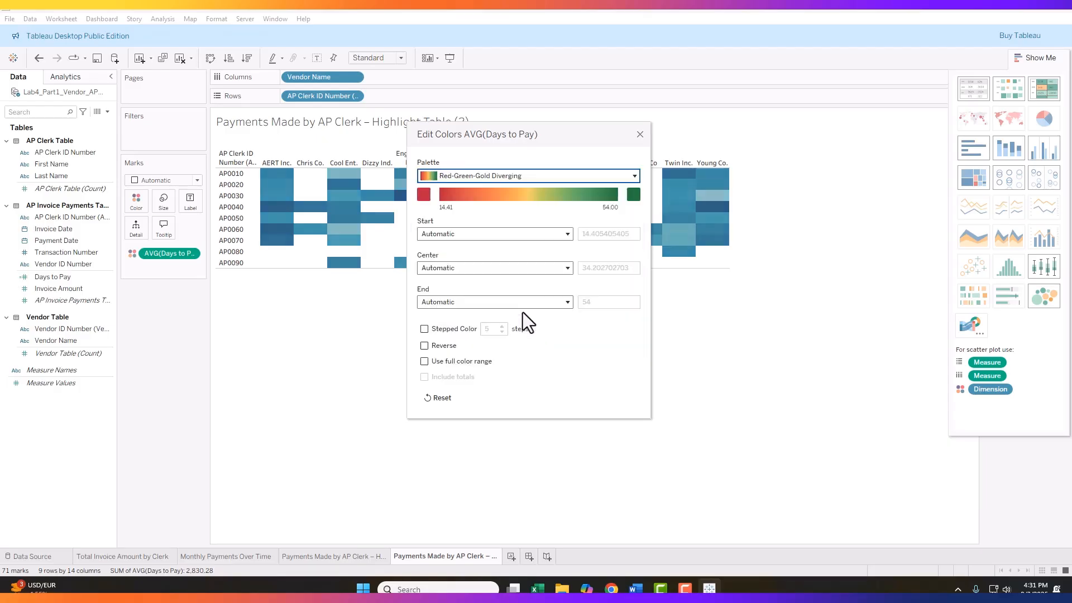
{"action": "left_click_drag", "start_coordinate": [555, 128], "coordinate": [936, 131]}
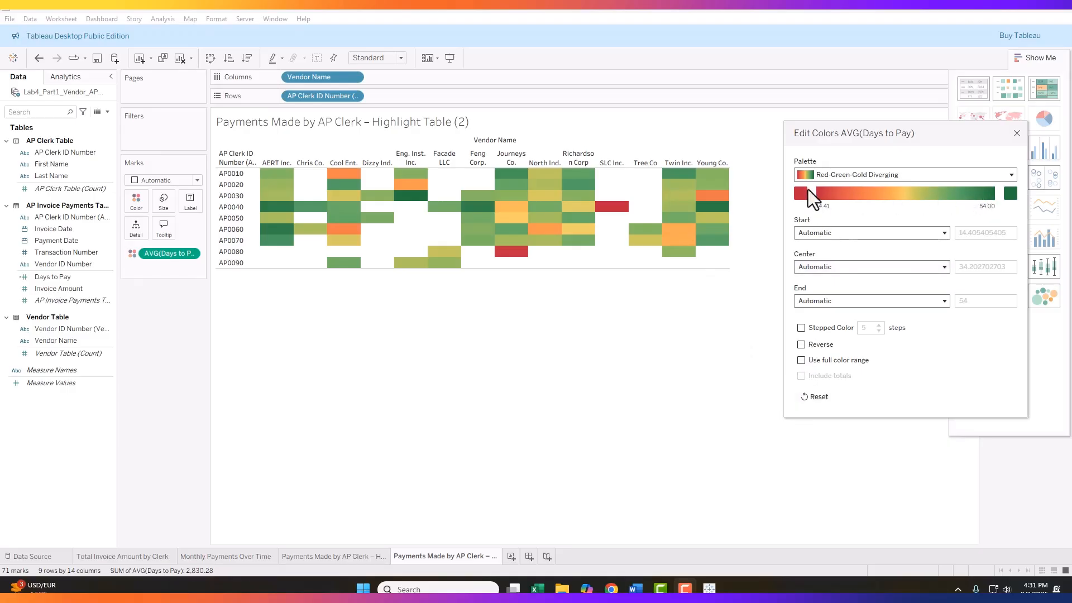
{"action": "left_click", "coordinate": [1016, 132]}
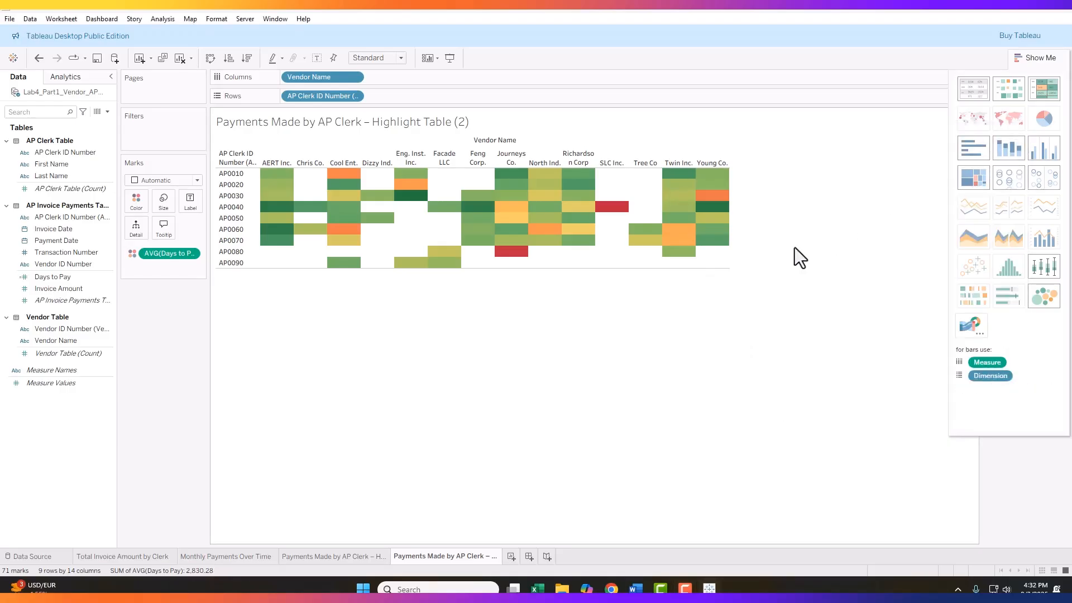
{"action": "mouse_move", "coordinate": [612, 208]}
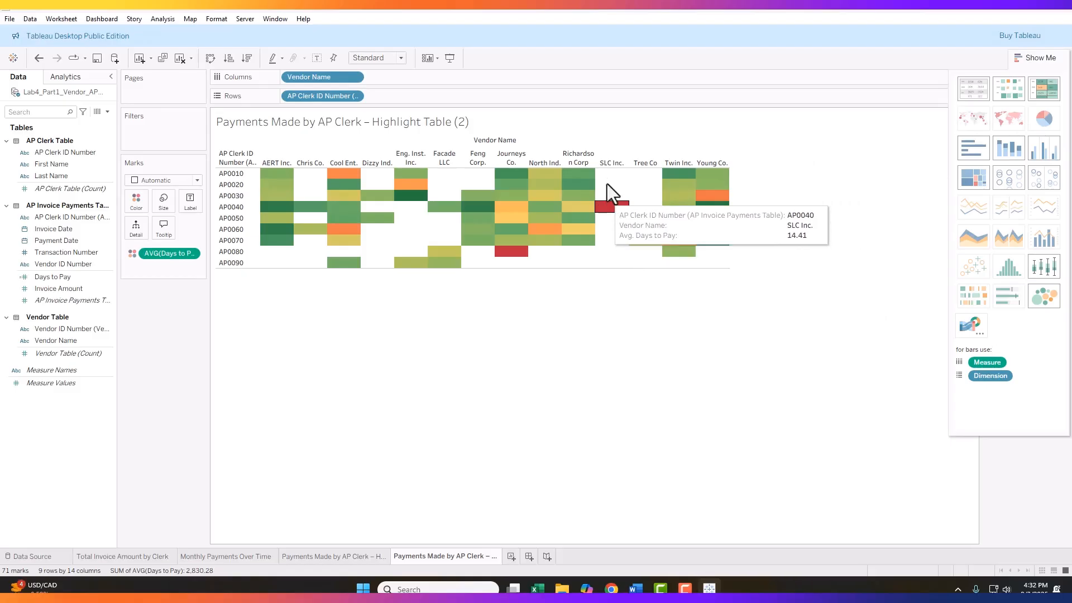
{"action": "mouse_move", "coordinate": [511, 246]}
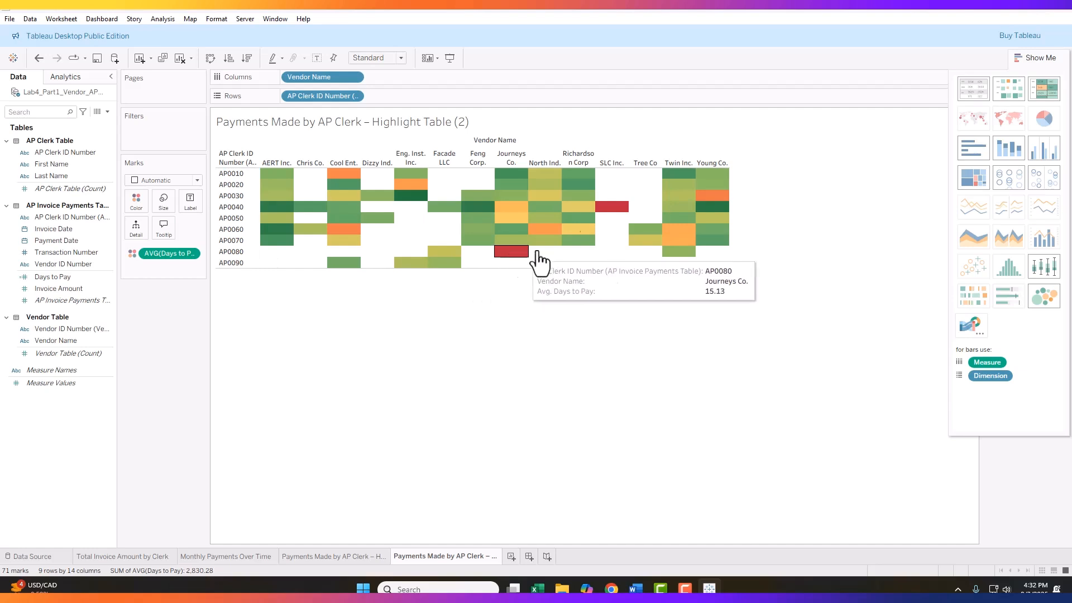
{"action": "mouse_move", "coordinate": [272, 212]}
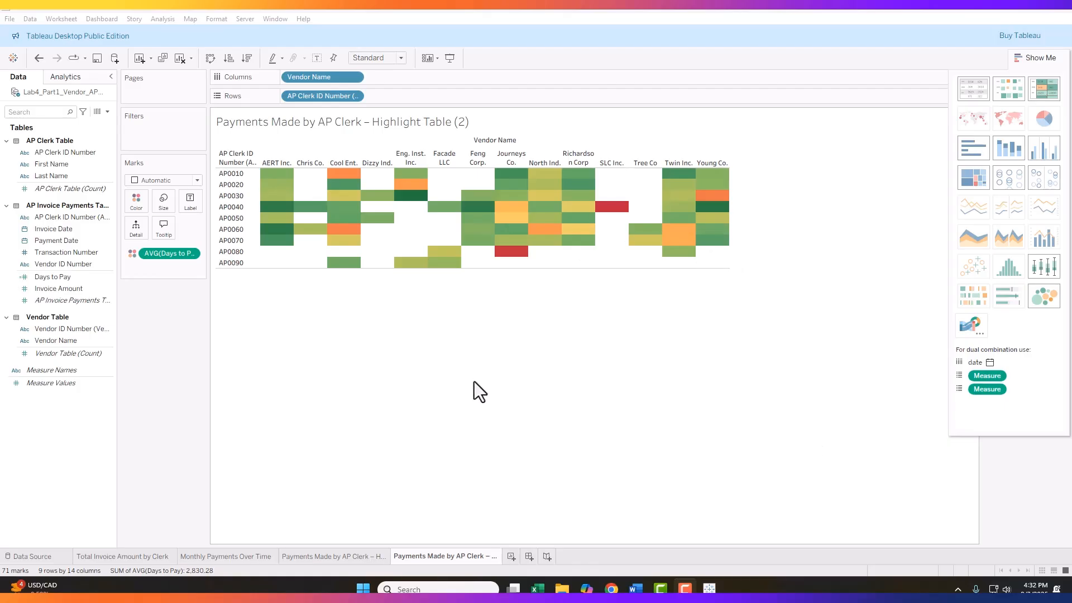
Step: Rename the duplicated highlight table worksheet as Days to Pay by AP Clerk – Highlight Table
{"action": "right_click", "coordinate": [425, 558]}
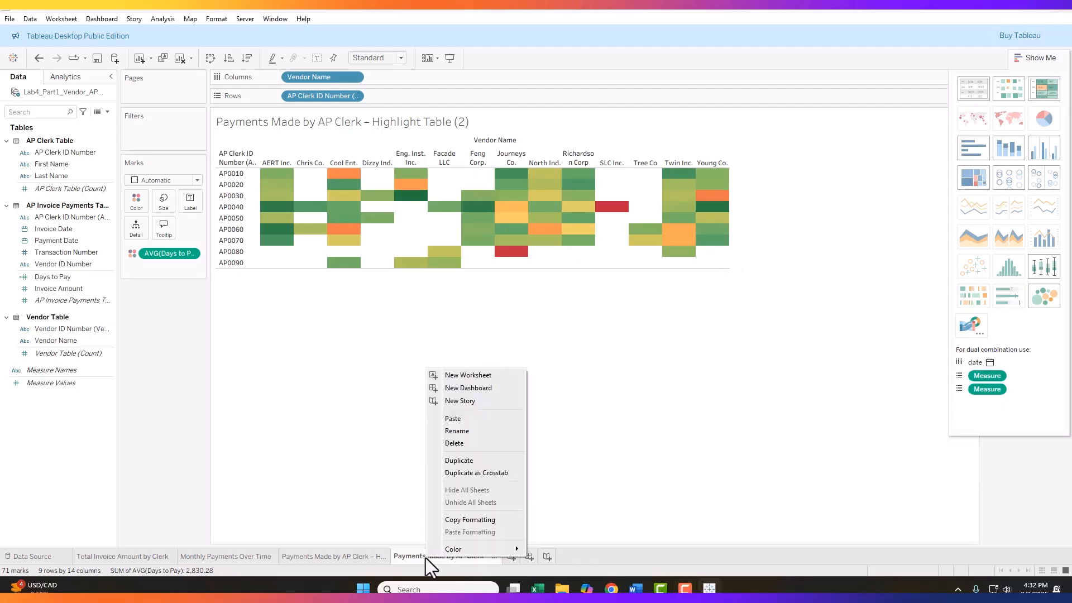
{"action": "left_click", "coordinate": [451, 431]}
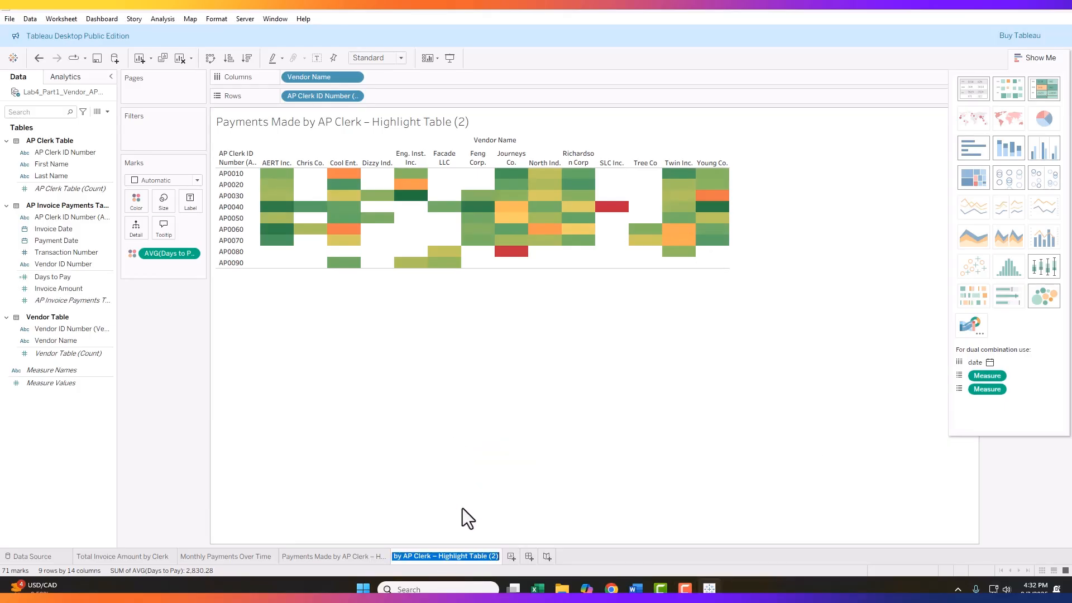
{"action": "type", "text": "Pay by AP Clerk – Highlight Table"}
{"action": "key", "text": "Return"}
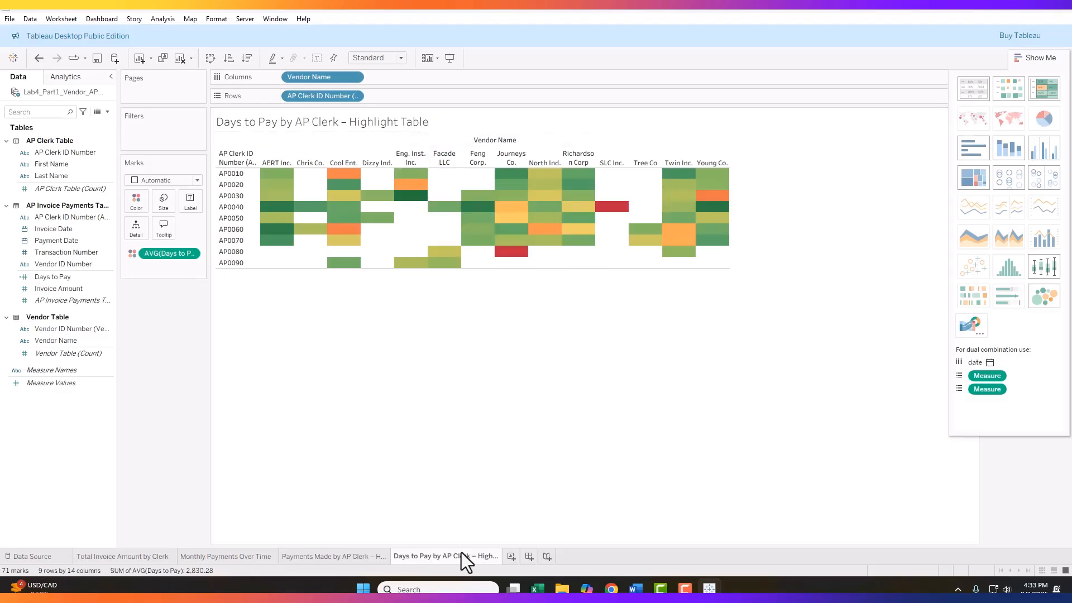
Step: Append a hyphen and the author's full name to the name of the Days to Pay by AP Clerk worksheet
{"action": "right_click", "coordinate": [433, 556]}
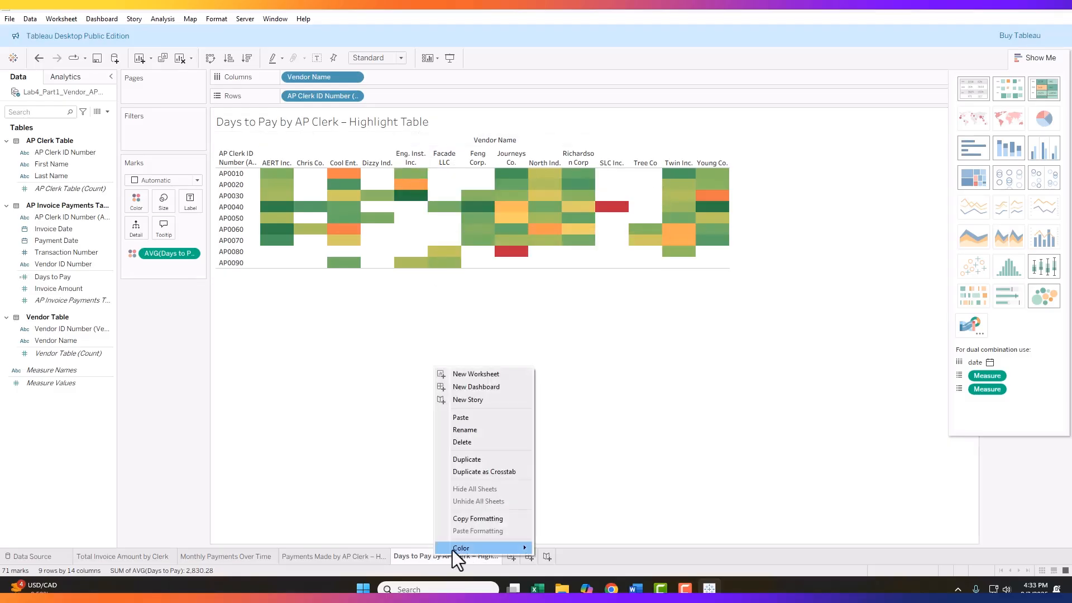
{"action": "left_click", "coordinate": [468, 428]}
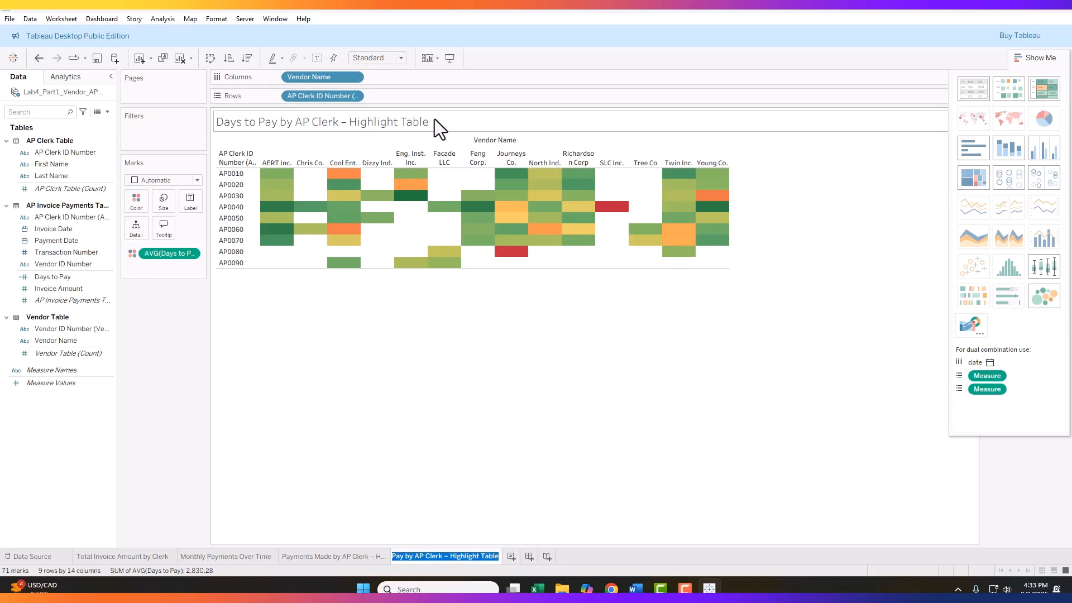
{"action": "left_click", "coordinate": [500, 557]}
{"action": "type", "text": "- B"}
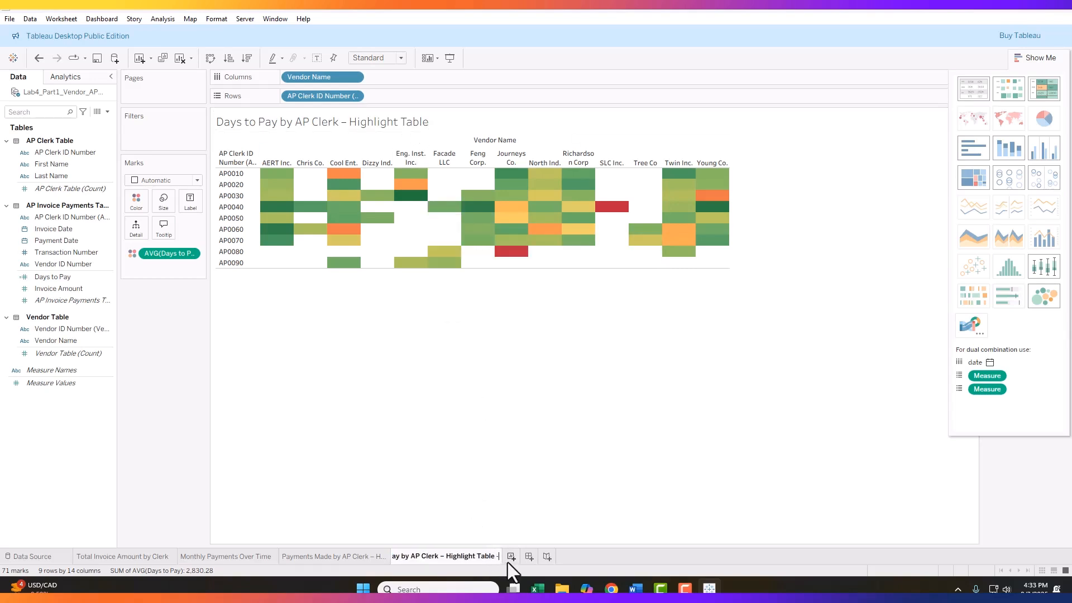
{"action": "type", "text": "erian"}
{"action": "left_click", "coordinate": [487, 557]}
{"action": "key", "text": "BackSpace"}
{"action": "left_click", "coordinate": [497, 558]}
{"action": "type", "text": "Daily"}
{"action": "key", "text": "Return"}
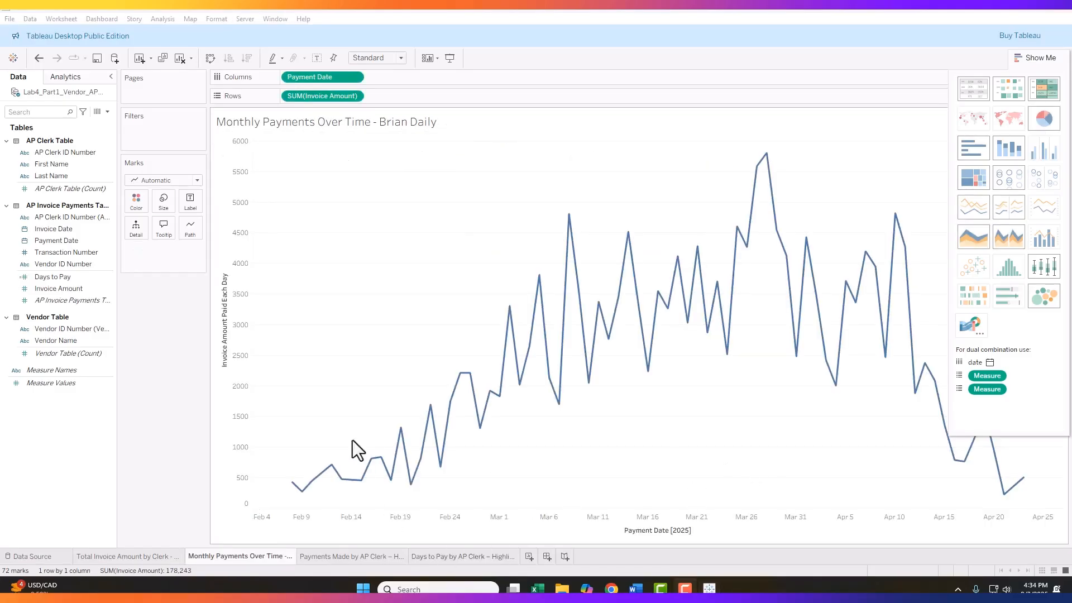
Step: Look through the Total Invoice Amount, Monthly Payments, Payments Made and Days to Pay worksheets to check their titles
{"action": "left_click", "coordinate": [154, 554]}
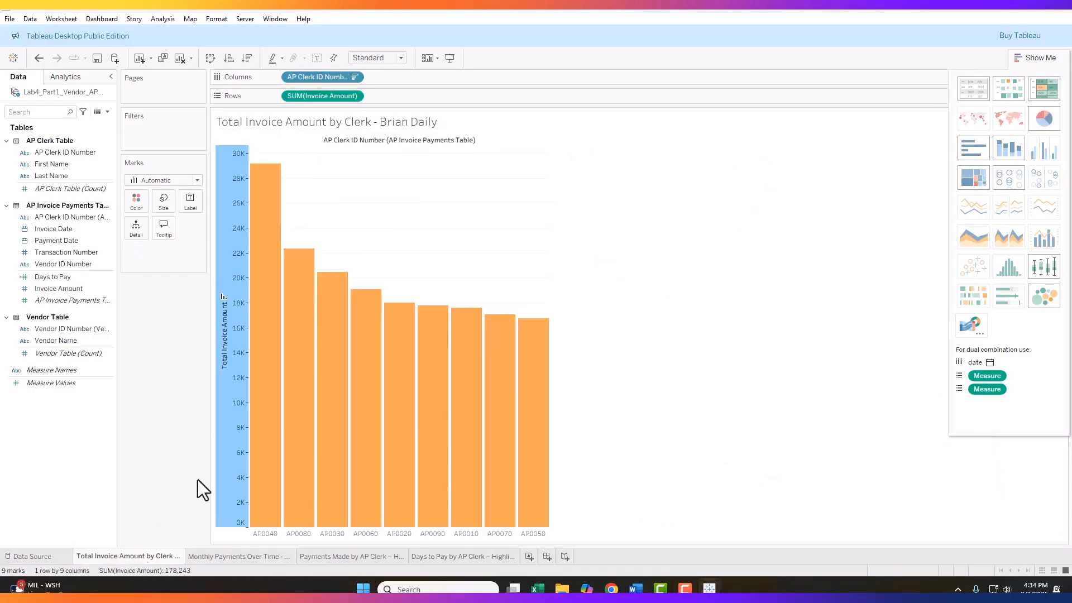
{"action": "left_click", "coordinate": [229, 555]}
{"action": "left_click", "coordinate": [349, 555]}
{"action": "left_click", "coordinate": [441, 556]}
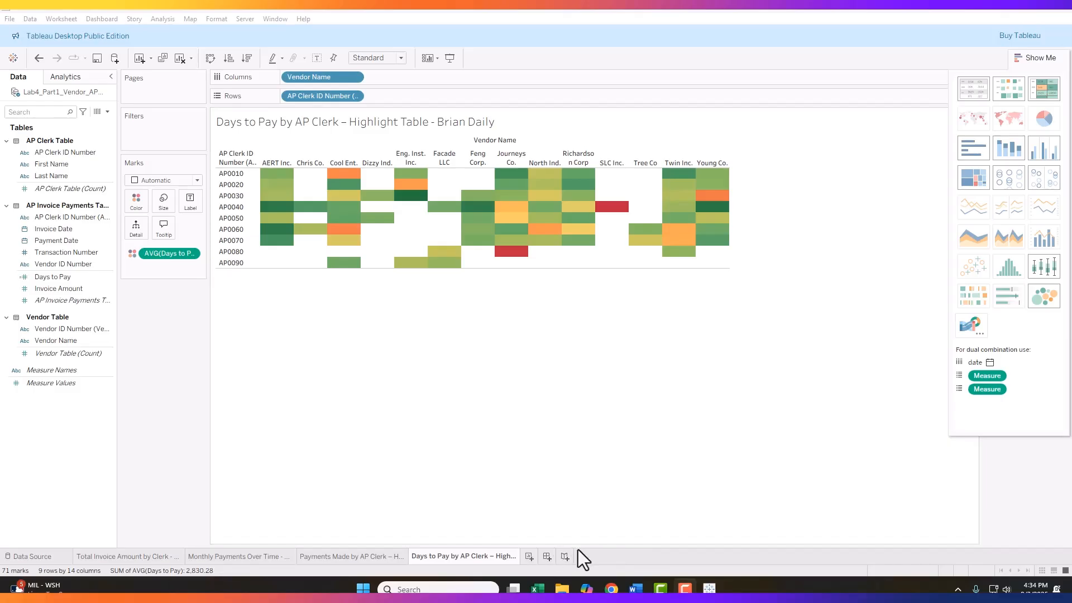
Step: Create a new dashboard with a fixed custom size of 1200 px wide by 800 px high
{"action": "left_click", "coordinate": [546, 557]}
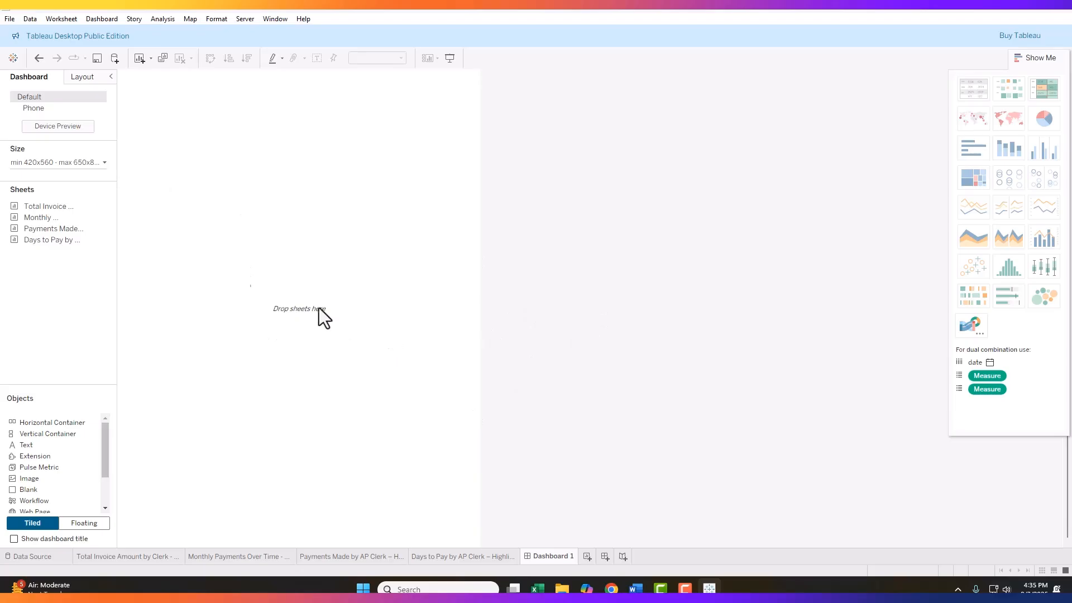
{"action": "left_click", "coordinate": [104, 163]}
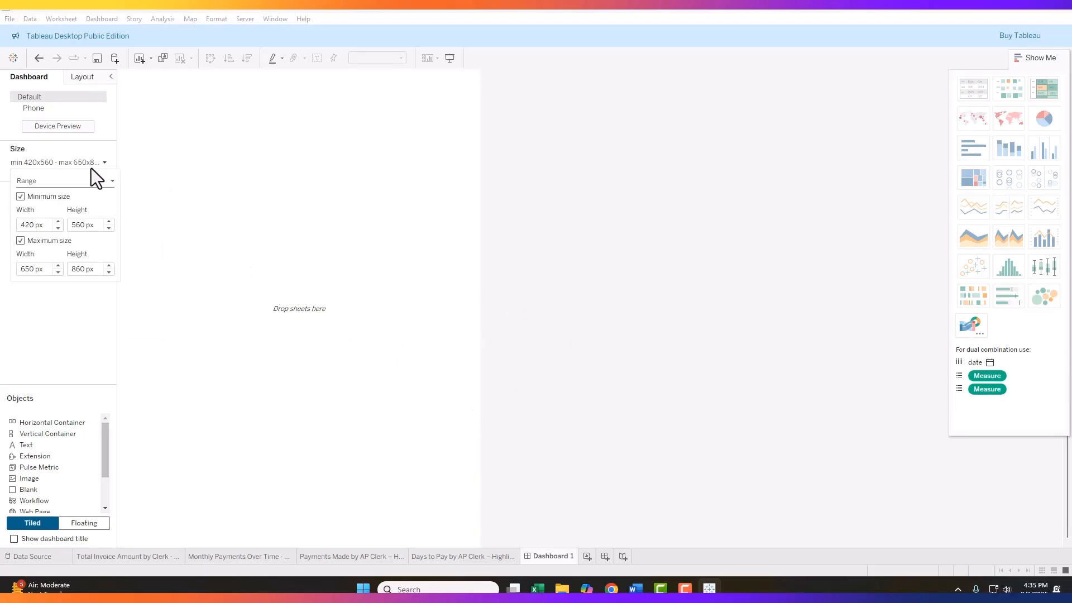
{"action": "left_click", "coordinate": [105, 162]}
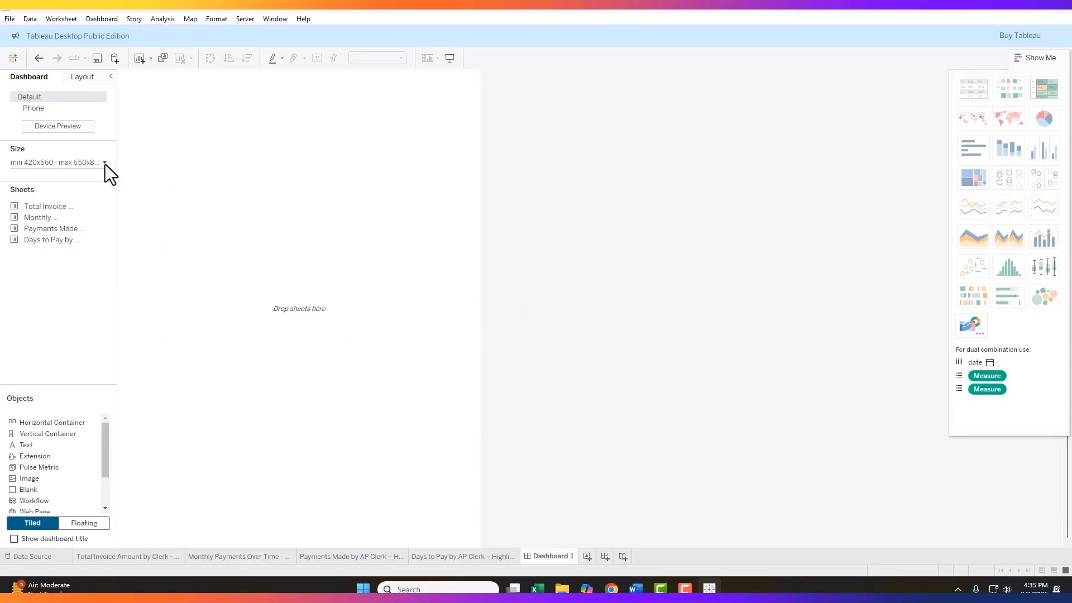
{"action": "left_click", "coordinate": [105, 163]}
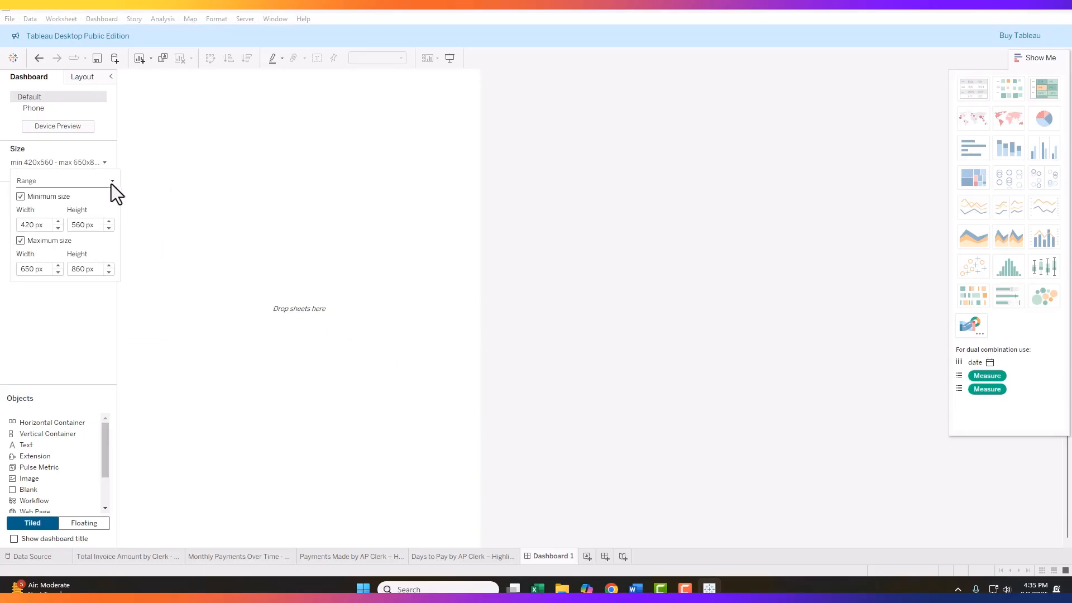
{"action": "left_click", "coordinate": [112, 182]}
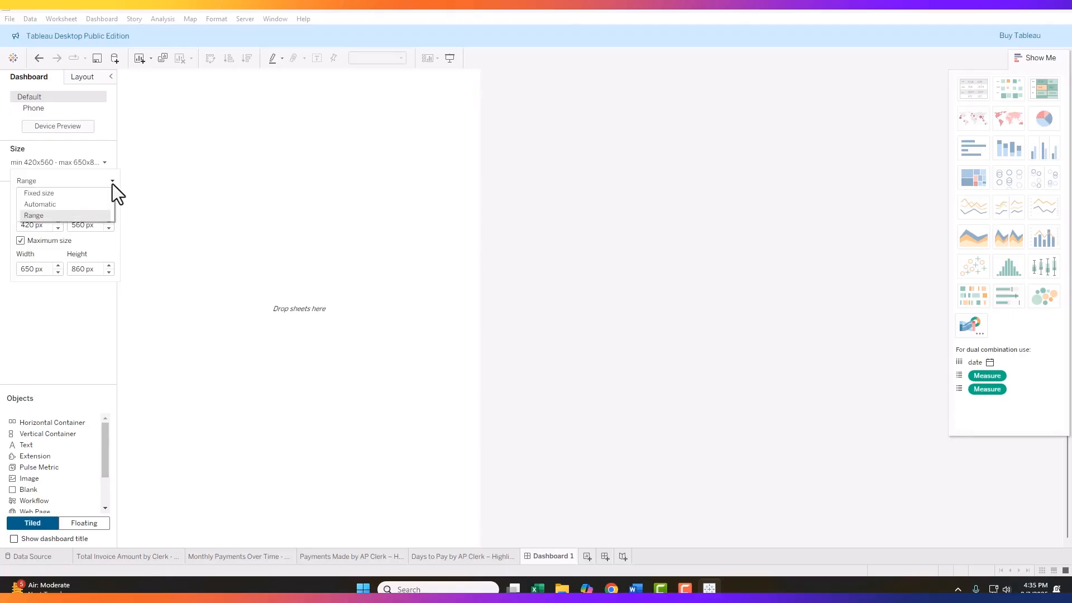
{"action": "left_click", "coordinate": [48, 195]}
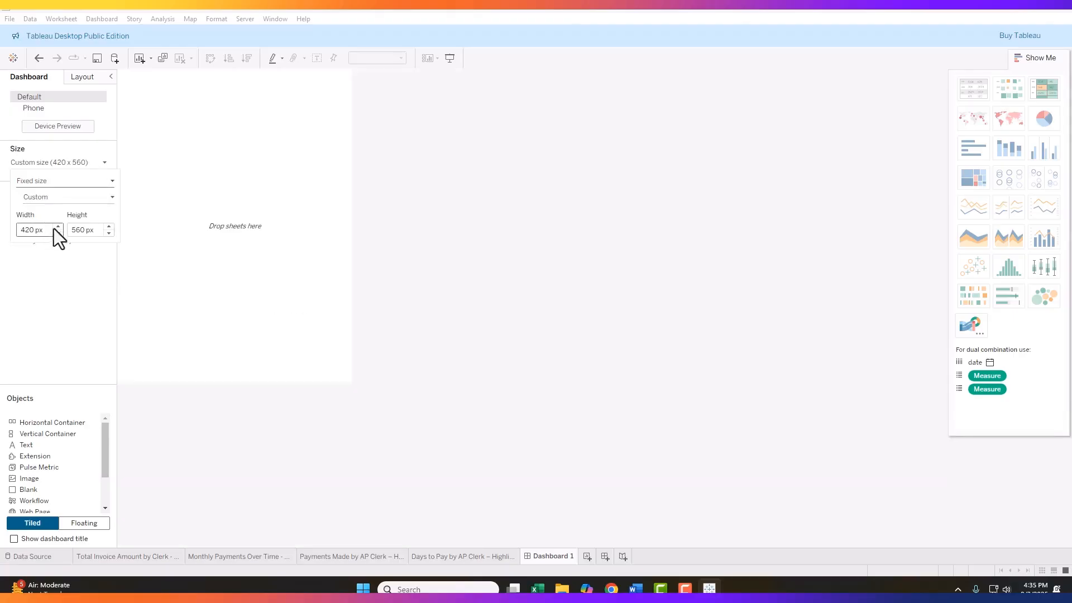
{"action": "left_click_drag", "start_coordinate": [43, 230], "coordinate": [30, 230]}
{"action": "type", "text": "1200"}
{"action": "left_click", "coordinate": [71, 231]}
{"action": "left_click_drag", "start_coordinate": [71, 230], "coordinate": [121, 232]}
{"action": "type", "text": "800"}
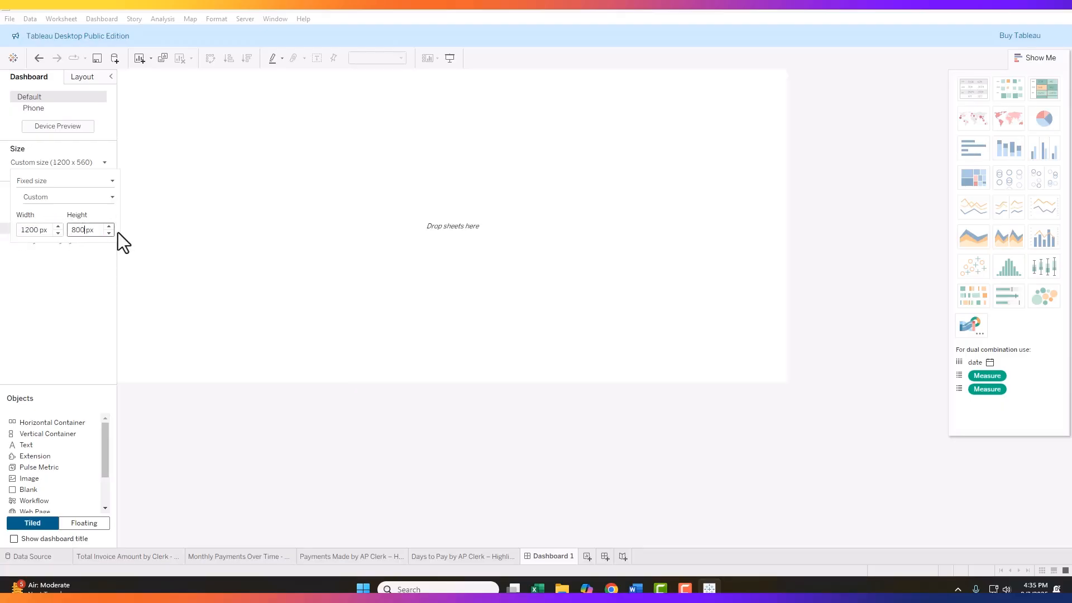
{"action": "left_click", "coordinate": [73, 259]}
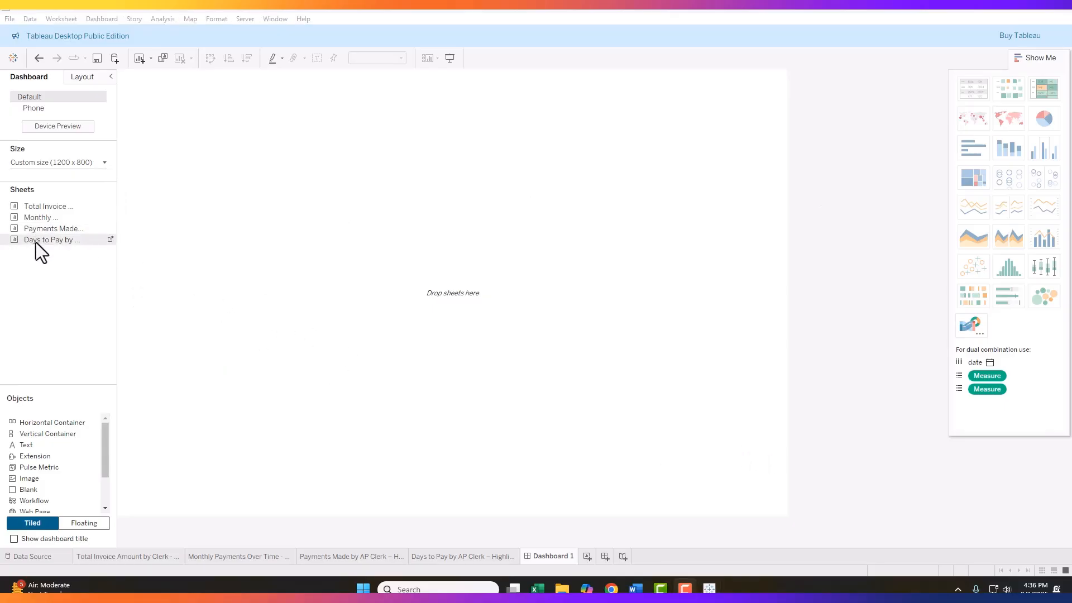
Step: Place the Payments Made highlight table on the dashboard with the Days to Pay highlight table directly below it
{"action": "left_click_drag", "start_coordinate": [38, 230], "coordinate": [188, 205]}
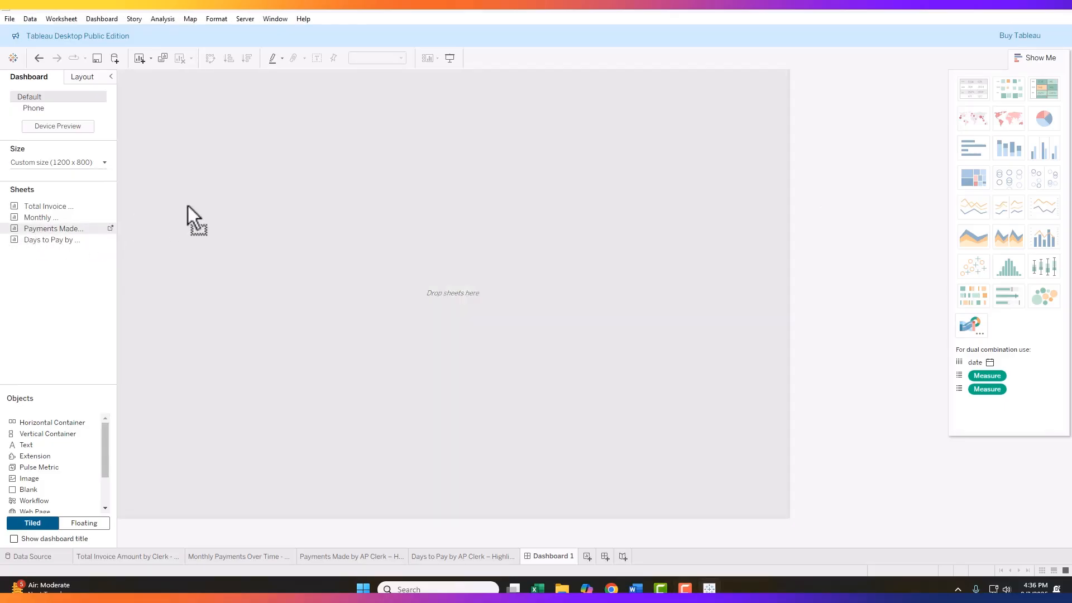
{"action": "left_click_drag", "start_coordinate": [238, 177], "coordinate": [258, 178]}
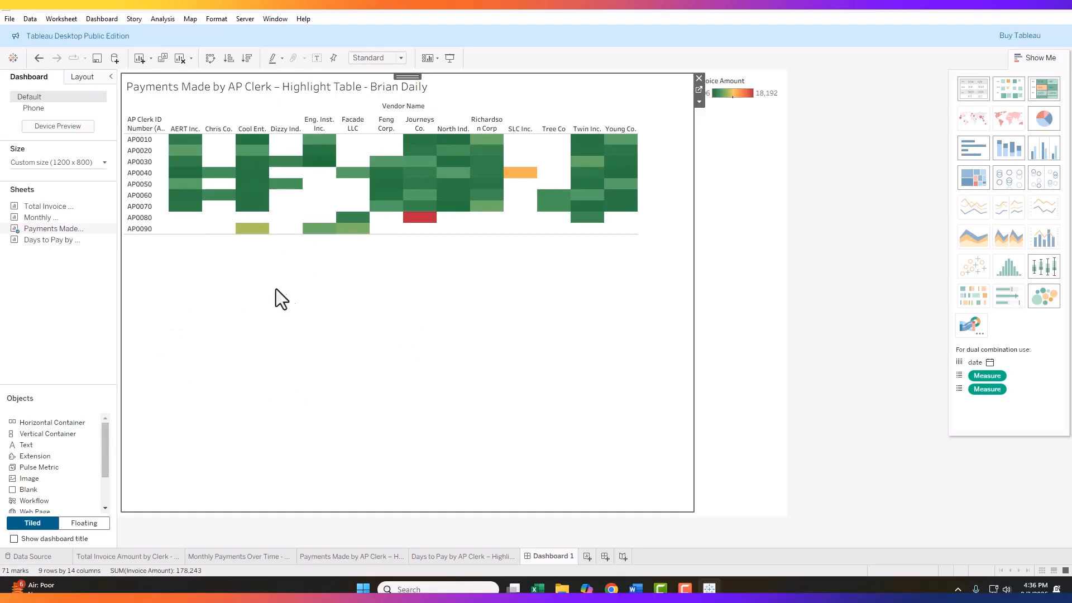
{"action": "left_click_drag", "start_coordinate": [25, 240], "coordinate": [238, 293]}
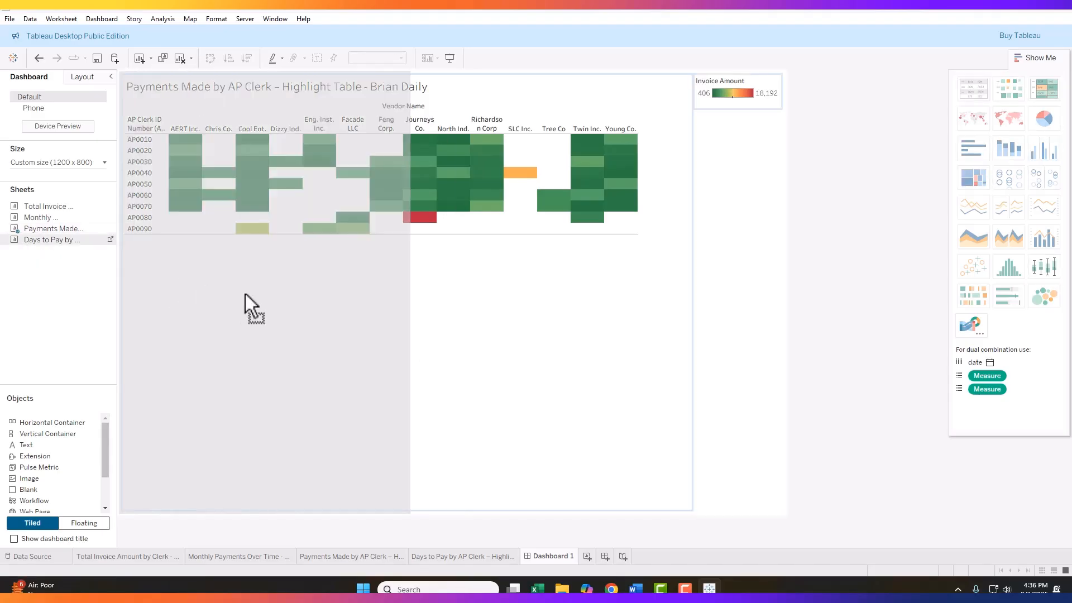
{"action": "left_click_drag", "start_coordinate": [329, 340], "coordinate": [388, 377]}
{"action": "left_click_drag", "start_coordinate": [407, 334], "coordinate": [407, 334]}
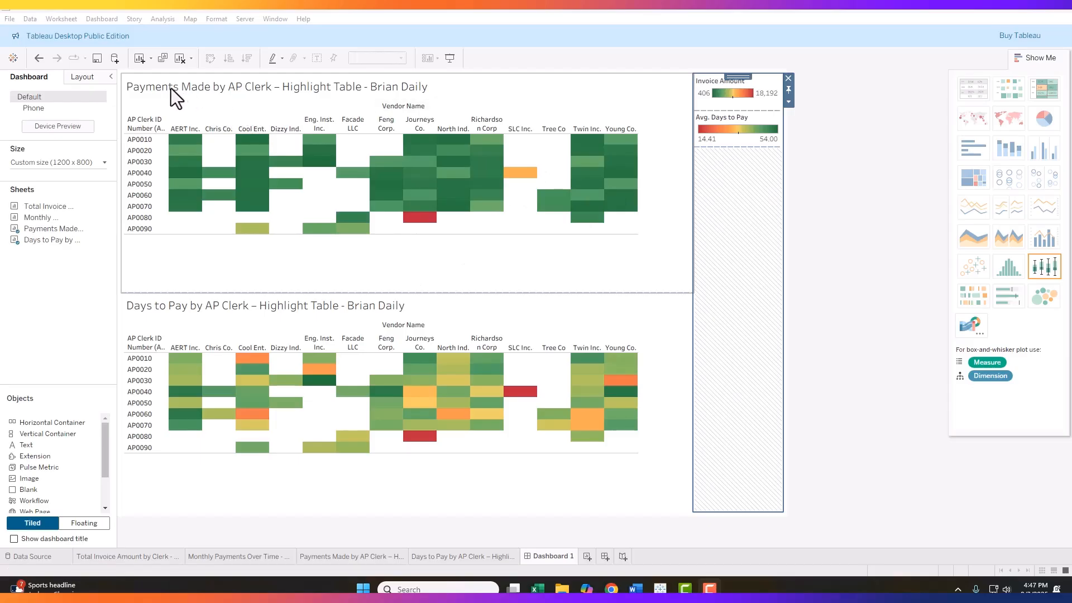
Step: Compare invoice amounts and average days to pay by clerk and vendor across the dashboard's two highlight tables
{"action": "mouse_move", "coordinate": [428, 225]}
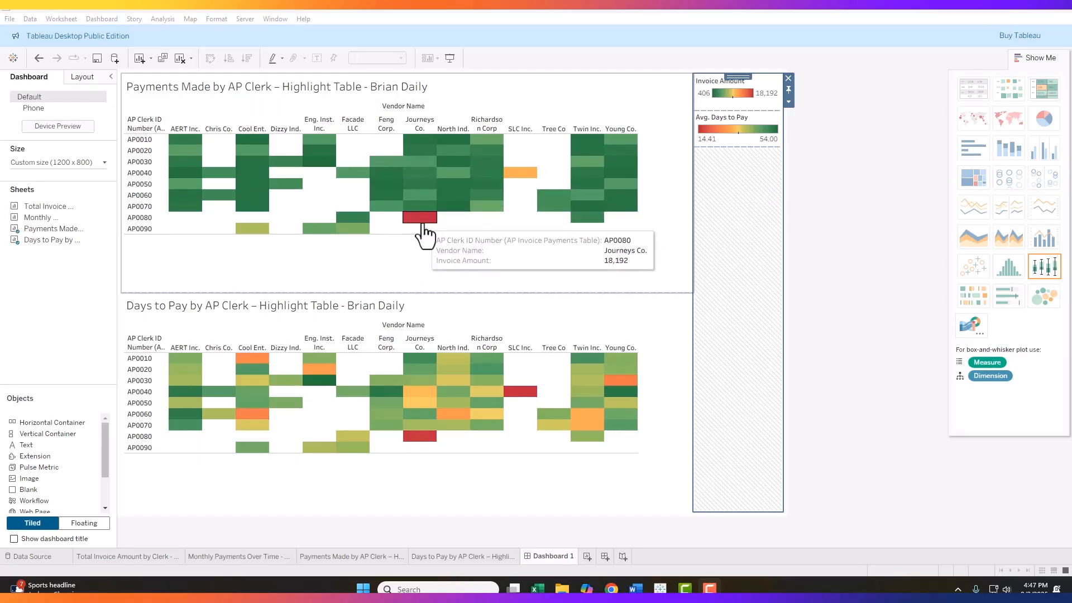
{"action": "mouse_move", "coordinate": [537, 172]}
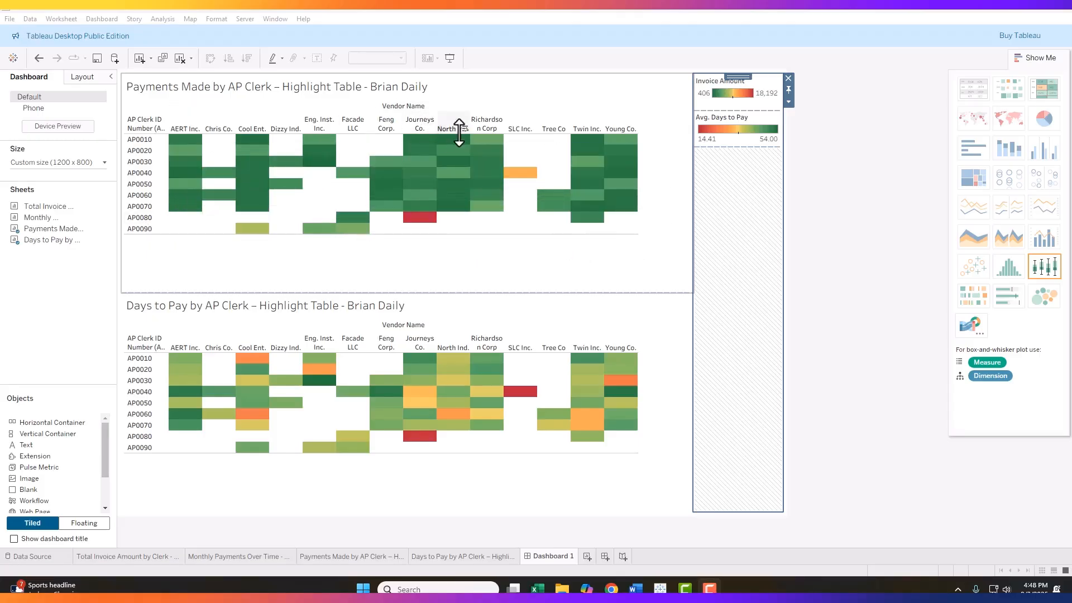
{"action": "mouse_move", "coordinate": [489, 220]}
{"action": "mouse_move", "coordinate": [578, 205]}
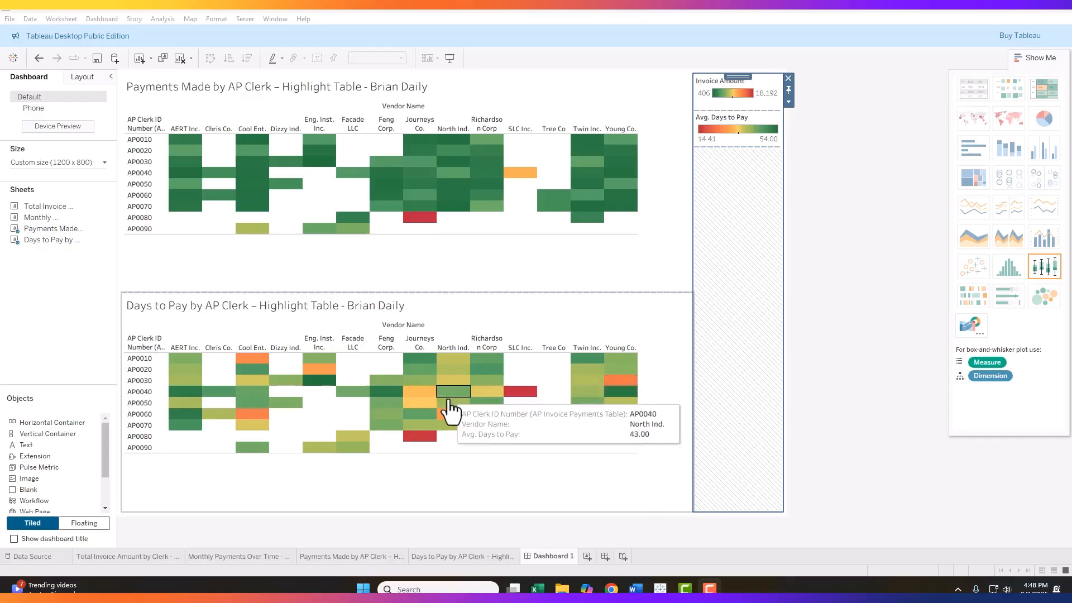
{"action": "mouse_move", "coordinate": [415, 373]}
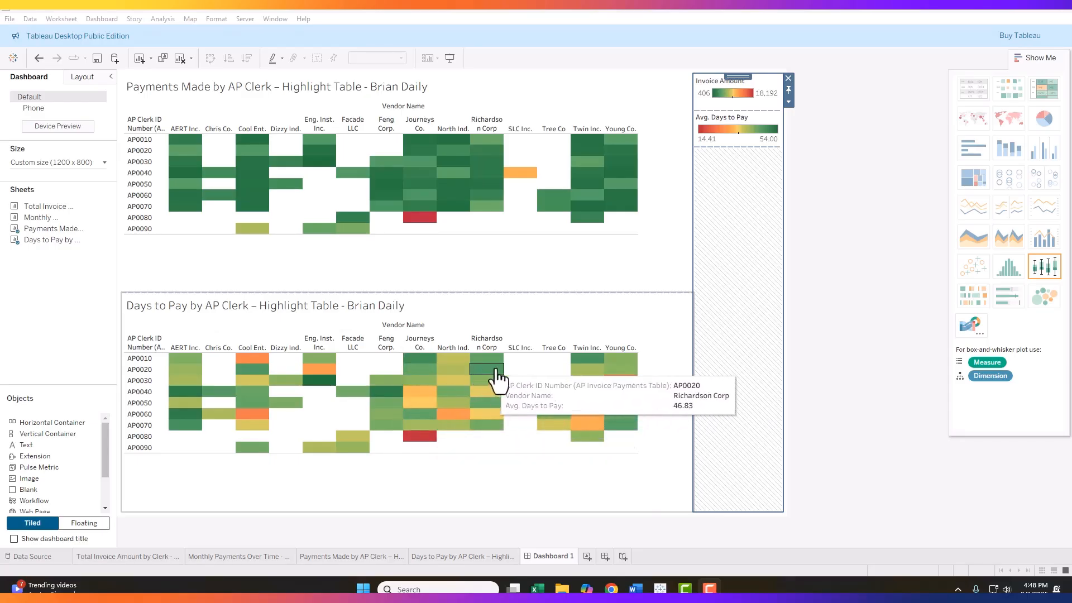
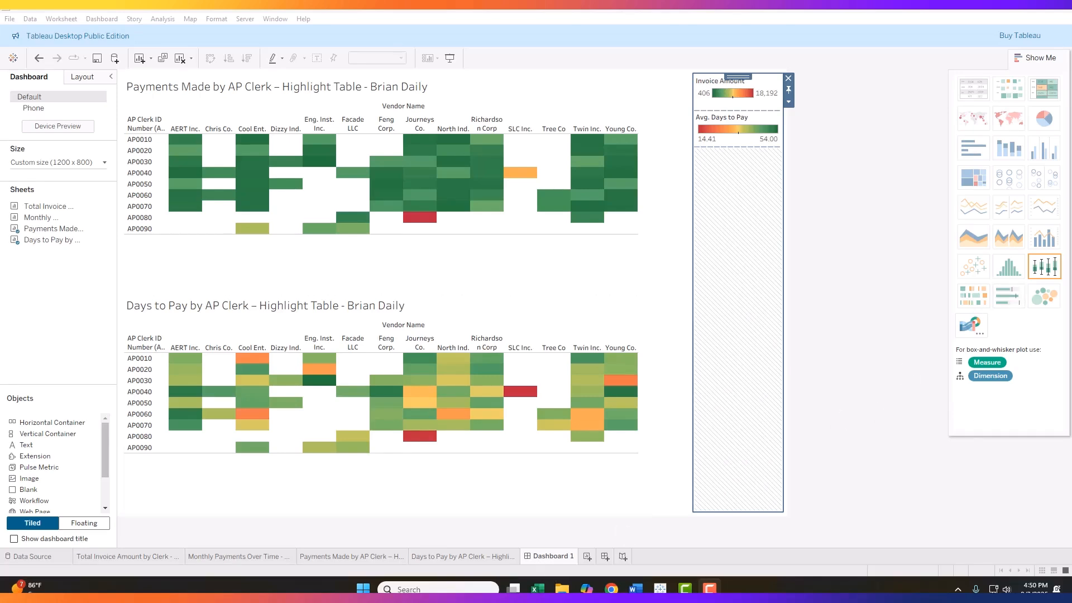
Step: Rename the highlight table dashboard as "Clerk-Vendor Highlight Comparison"
{"action": "right_click", "coordinate": [557, 555]}
{"action": "left_click", "coordinate": [583, 427]}
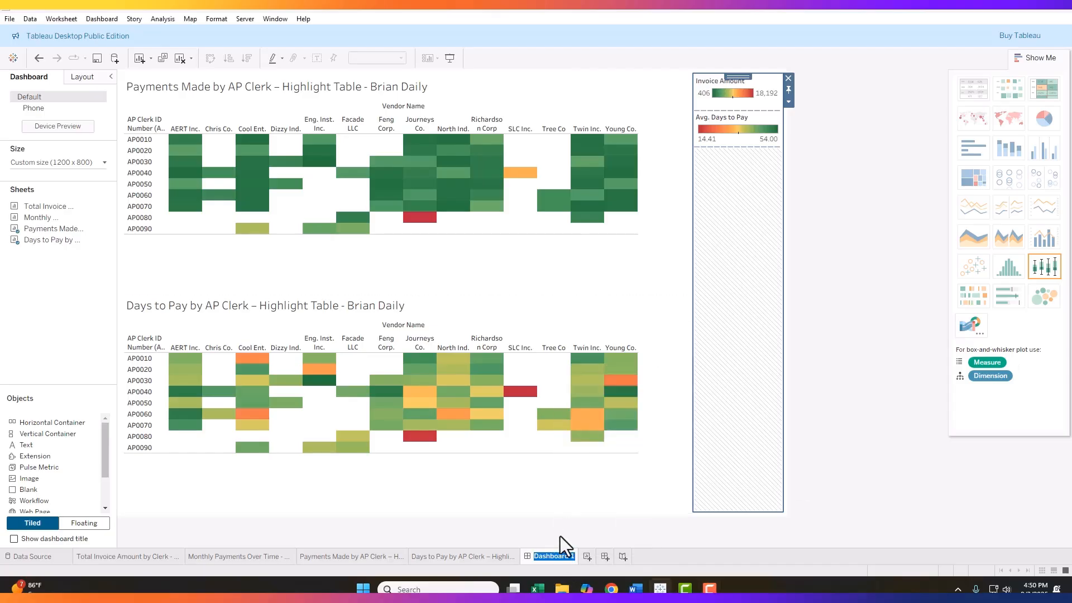
{"action": "type", "text": "Vendor Highlight Comparison"}
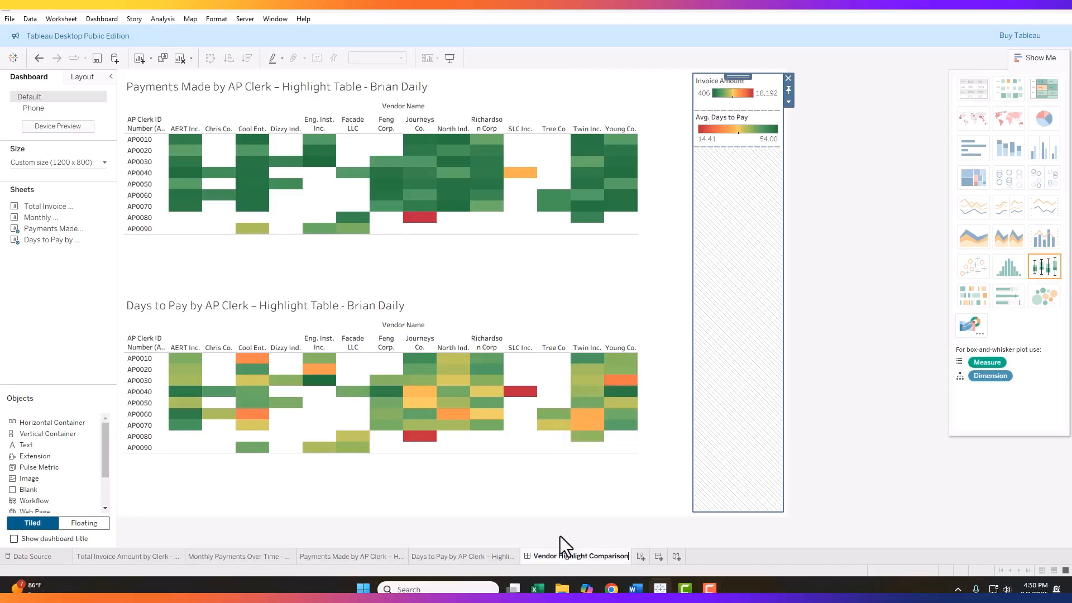
{"action": "key", "text": "Return"}
Step: Duplicate the Payments Made by AP Clerk highlight table worksheet
{"action": "left_click", "coordinate": [350, 555]}
{"action": "left_click", "coordinate": [446, 556]}
{"action": "left_click", "coordinate": [362, 555]}
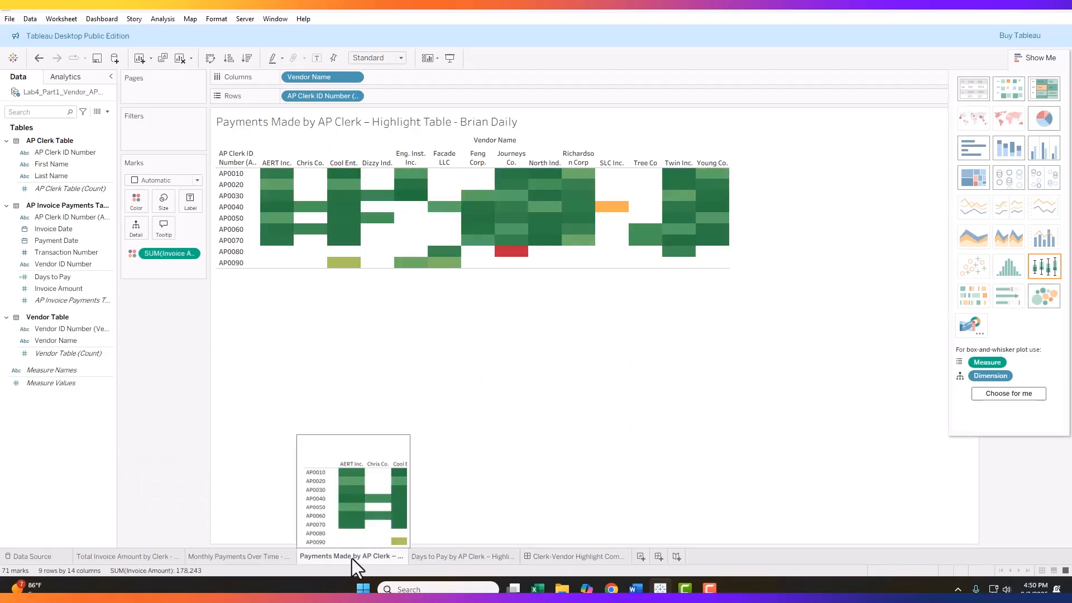
{"action": "right_click", "coordinate": [346, 558]}
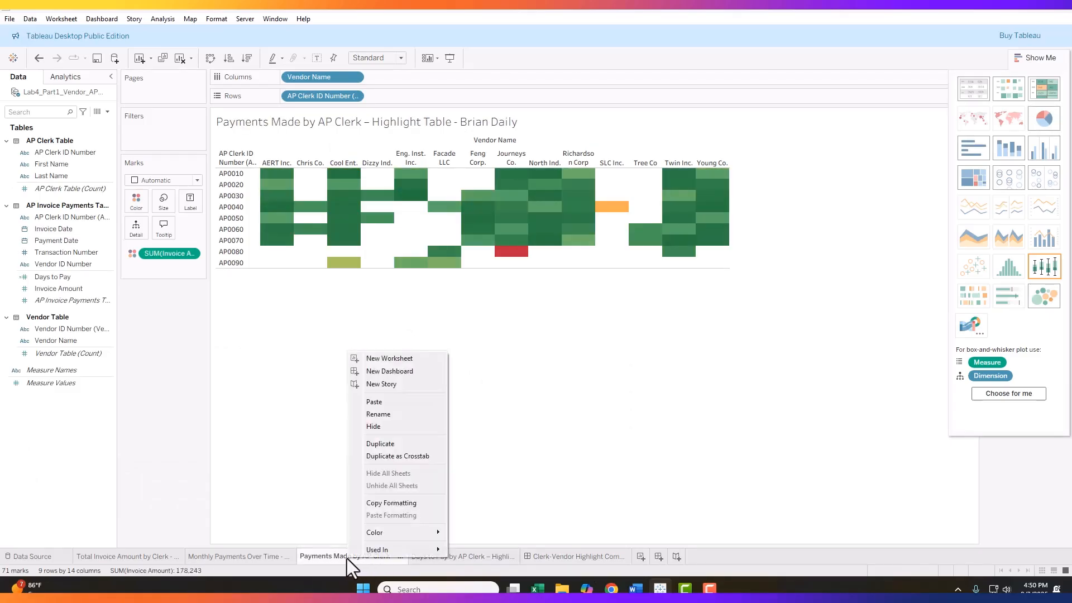
{"action": "left_click", "coordinate": [376, 443]}
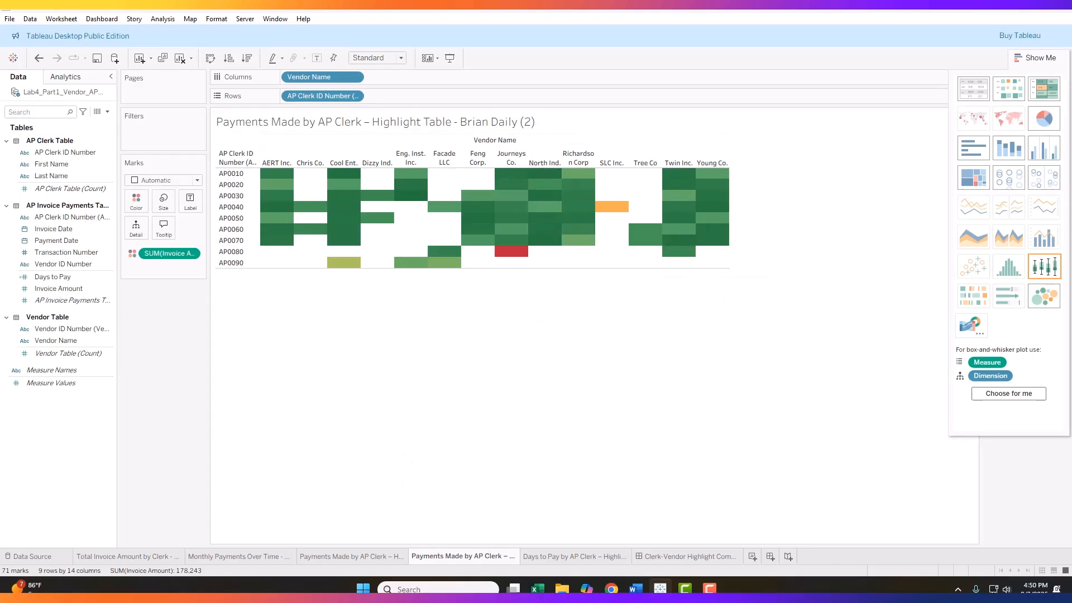
{"action": "key", "text": "alt+Tab"}
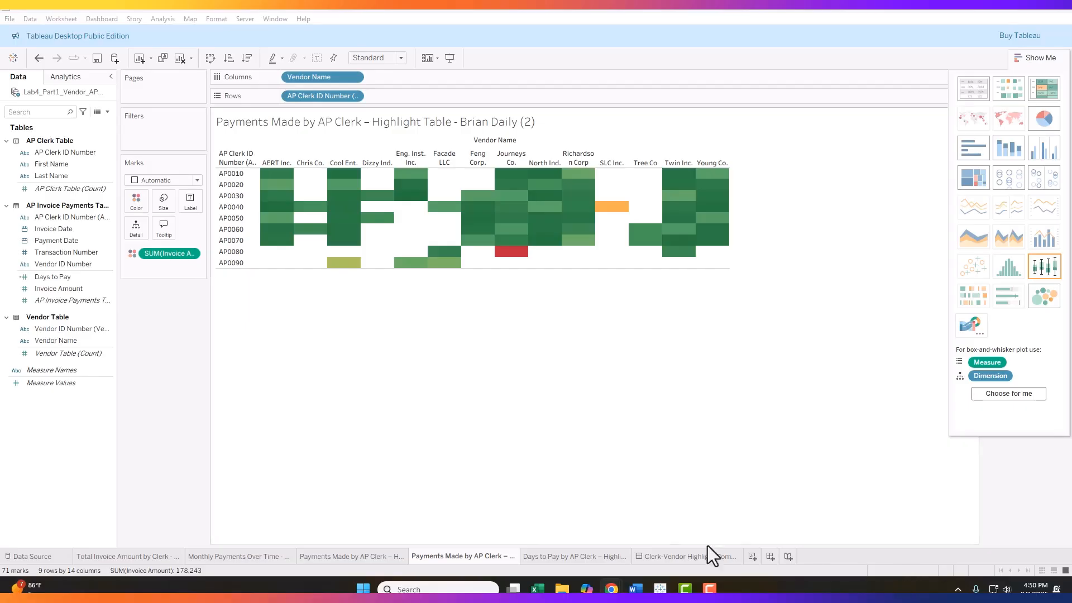
Step: Rename the duplicated payments worksheet as "Payments by Clerk – Box Plot" and convert it to a box-and-whisker plot
{"action": "right_click", "coordinate": [470, 556]}
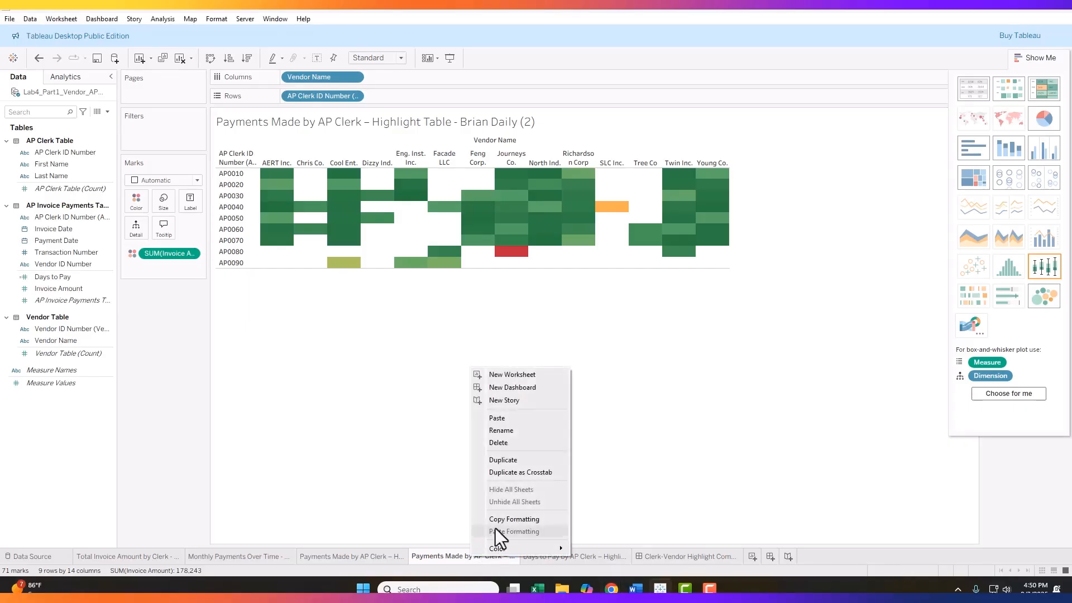
{"action": "left_click", "coordinate": [502, 430]}
{"action": "type", "text": "Payments by Clerk – Box Plot"}
{"action": "key", "text": "Return"}
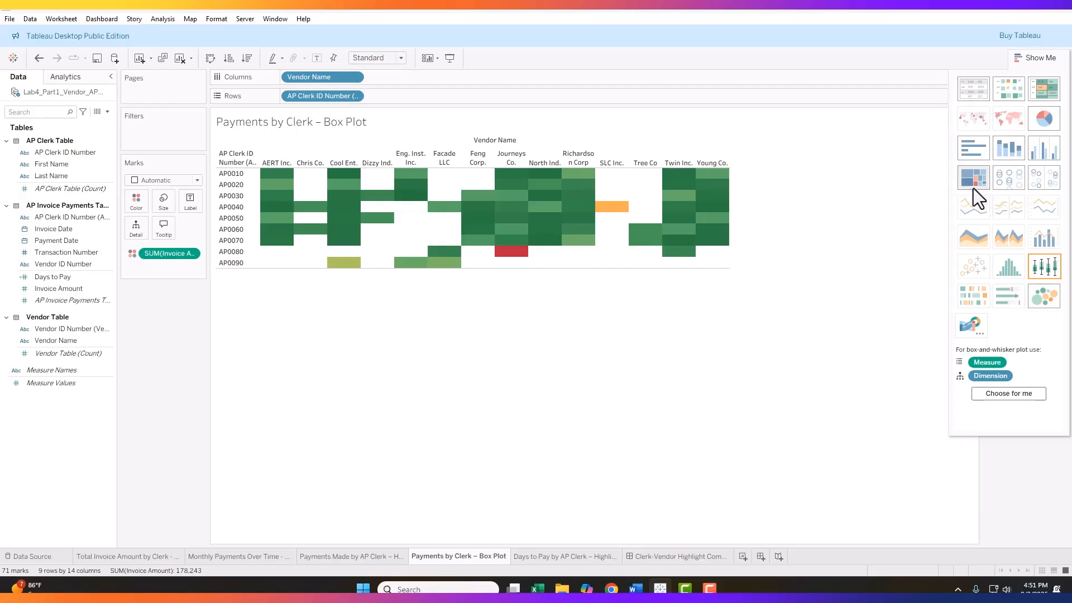
{"action": "left_click", "coordinate": [1044, 269]}
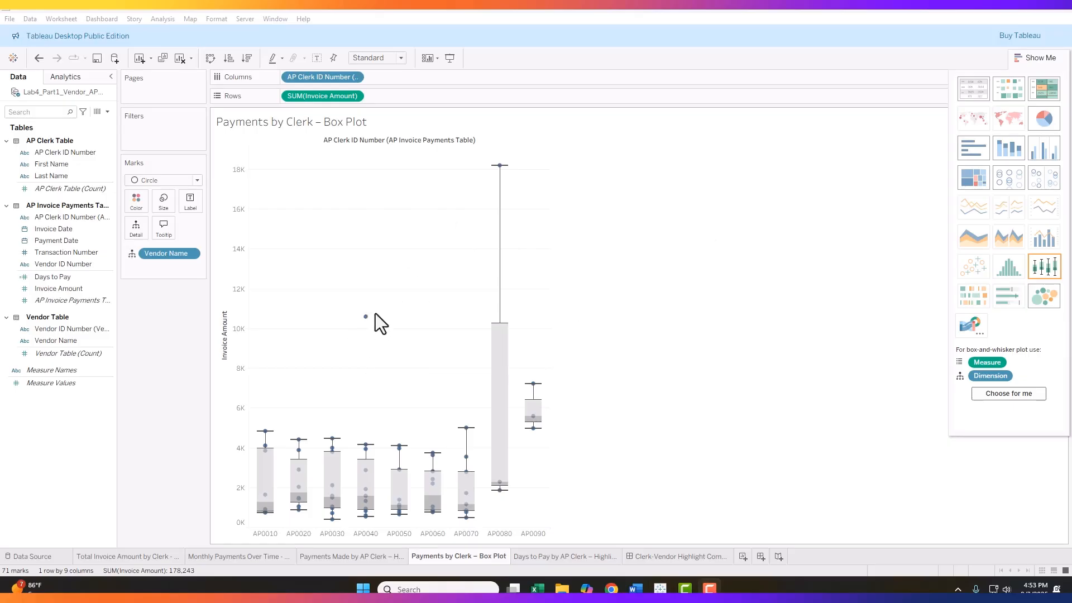
Step: Examine the invoice amounts of clerk AP0040's outlying vendor and clerk AP0080's lowest and highest vendors in the payments box plot
{"action": "mouse_move", "coordinate": [367, 484]}
{"action": "mouse_move", "coordinate": [366, 320]}
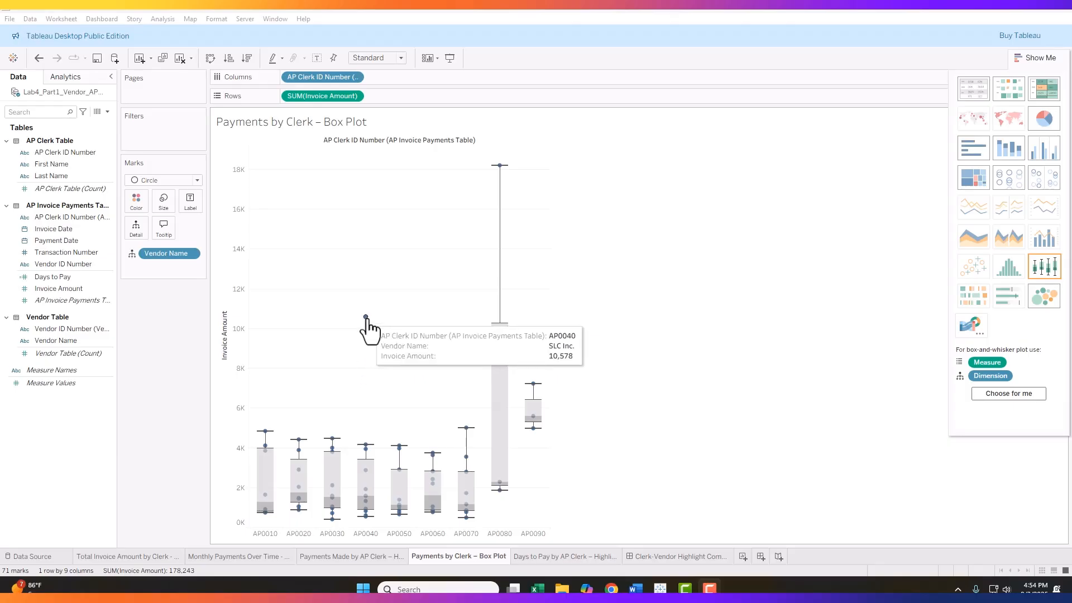
{"action": "mouse_move", "coordinate": [357, 523]}
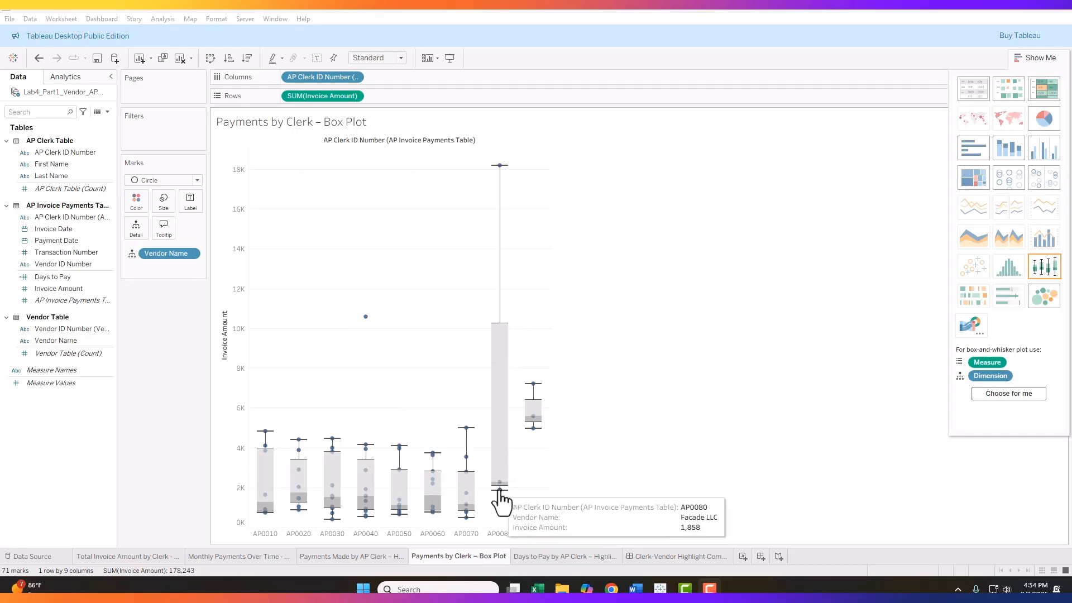
{"action": "mouse_move", "coordinate": [500, 491]}
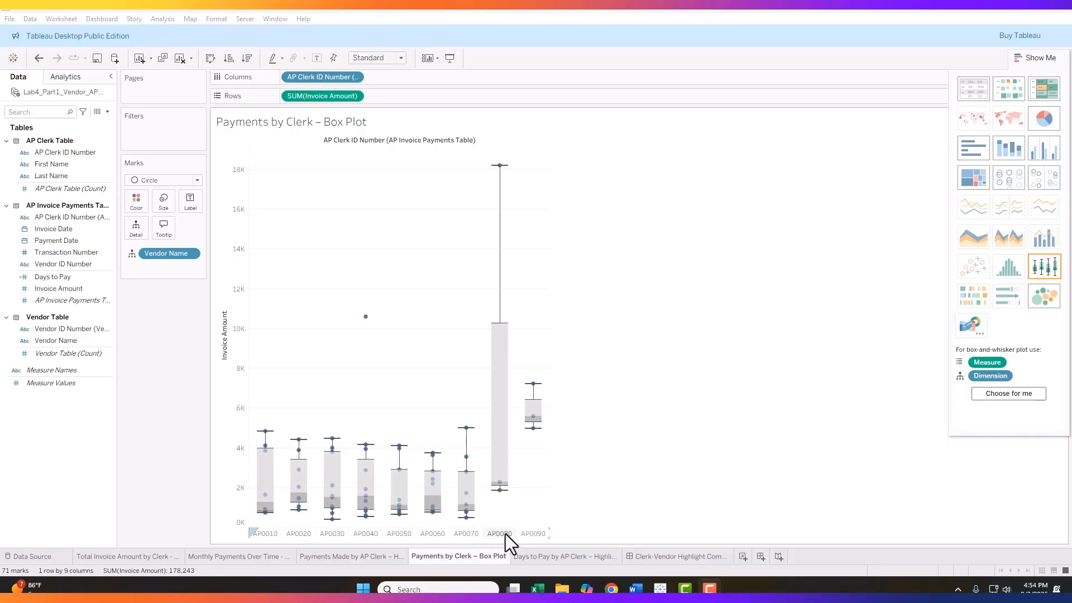
{"action": "mouse_move", "coordinate": [497, 176]}
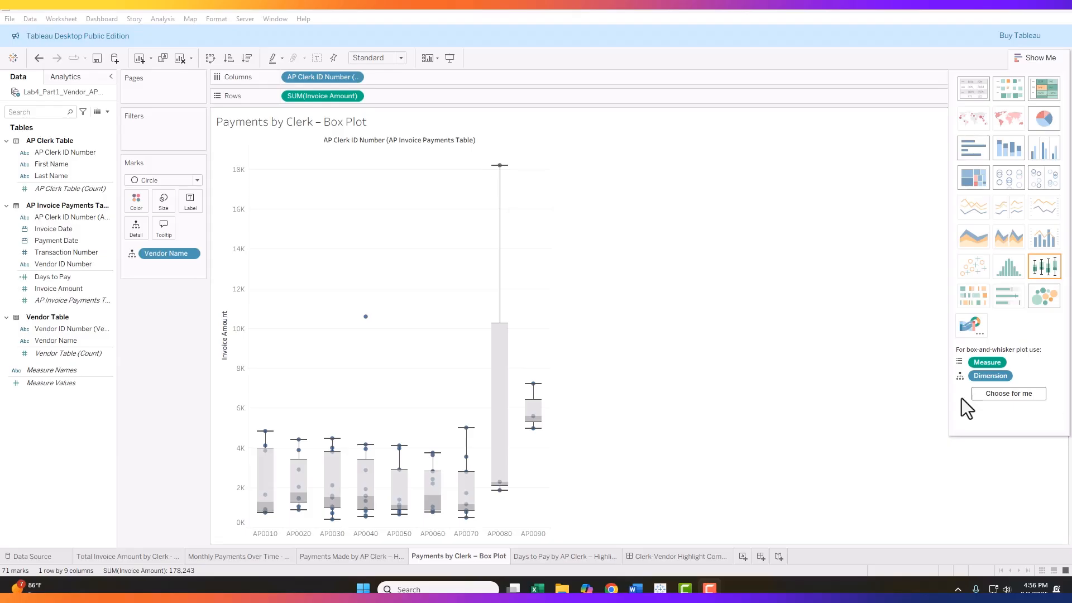
{"action": "mouse_move", "coordinate": [511, 166]}
Step: Duplicate the Days to Pay by AP Clerk highlight table worksheet and convert the copy to a box-and-whisker plot
{"action": "left_click", "coordinate": [551, 557]}
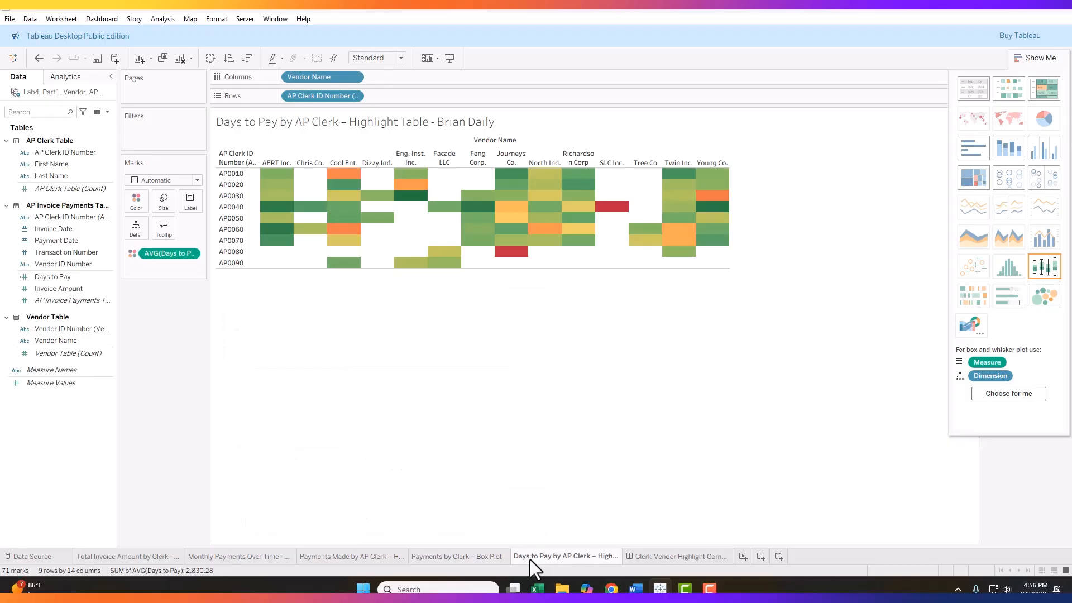
{"action": "right_click", "coordinate": [568, 558]}
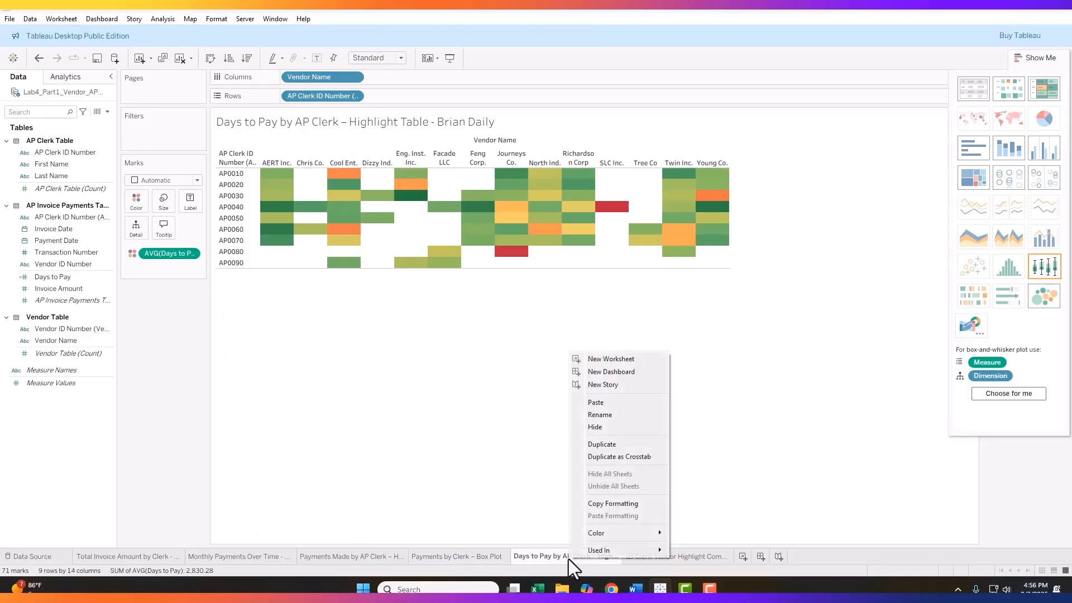
{"action": "left_click", "coordinate": [621, 443]}
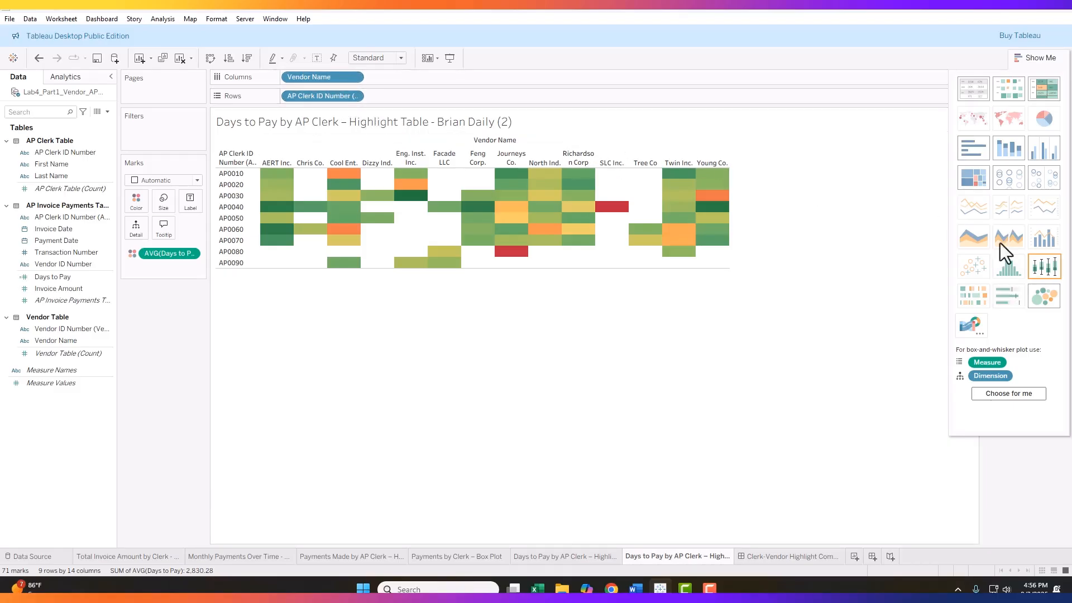
{"action": "left_click", "coordinate": [1037, 269]}
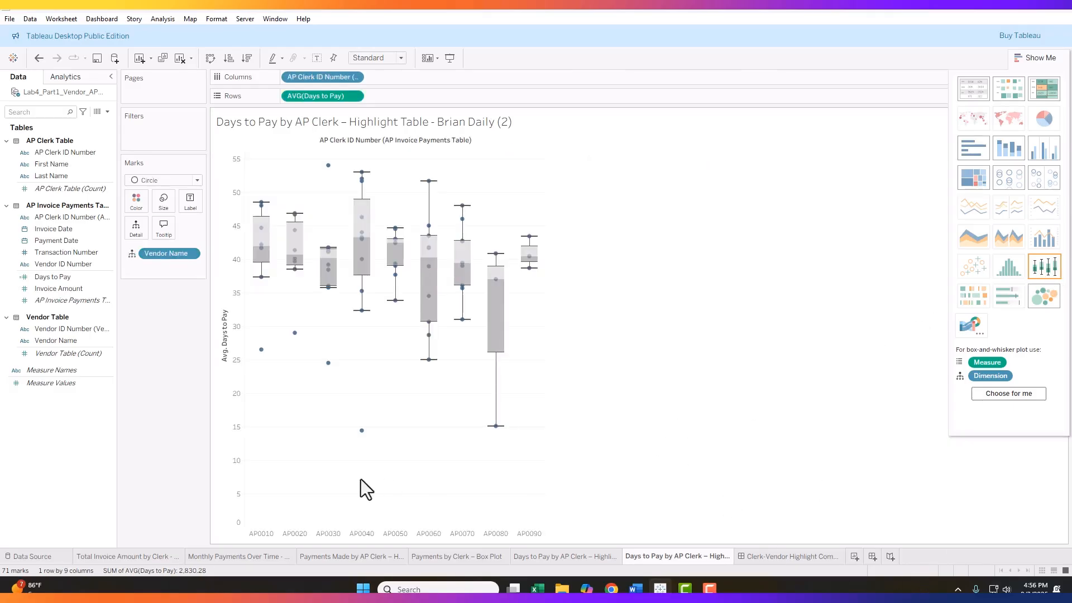
Step: Examine the low average days-to-pay points for clerks AP0010, AP0020, AP0030, AP0040 and AP0080 in the days-to-pay box plot
{"action": "mouse_move", "coordinate": [361, 433]}
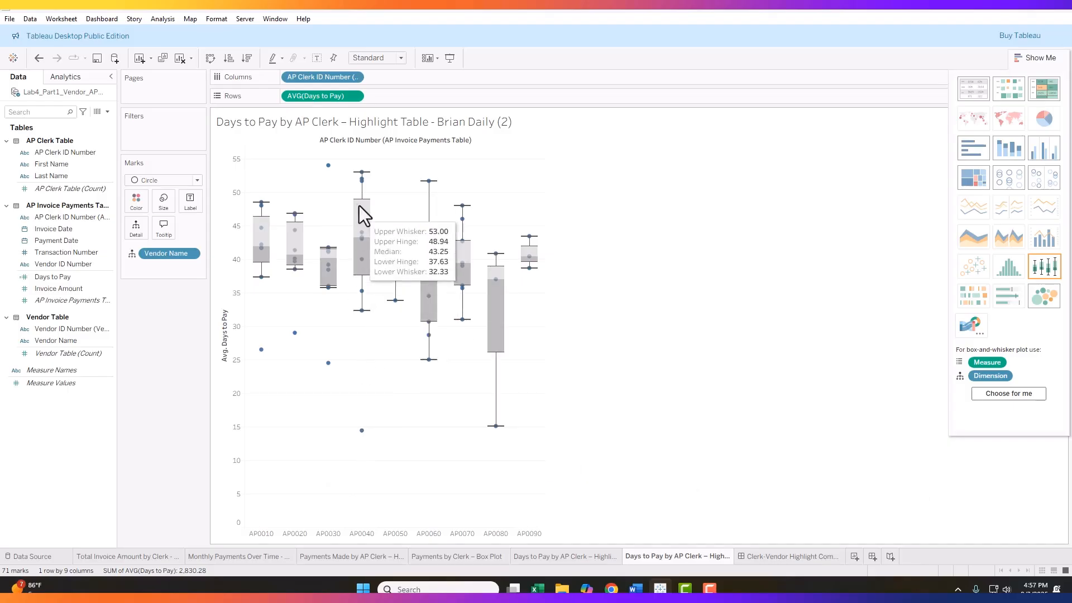
{"action": "mouse_move", "coordinate": [360, 313]}
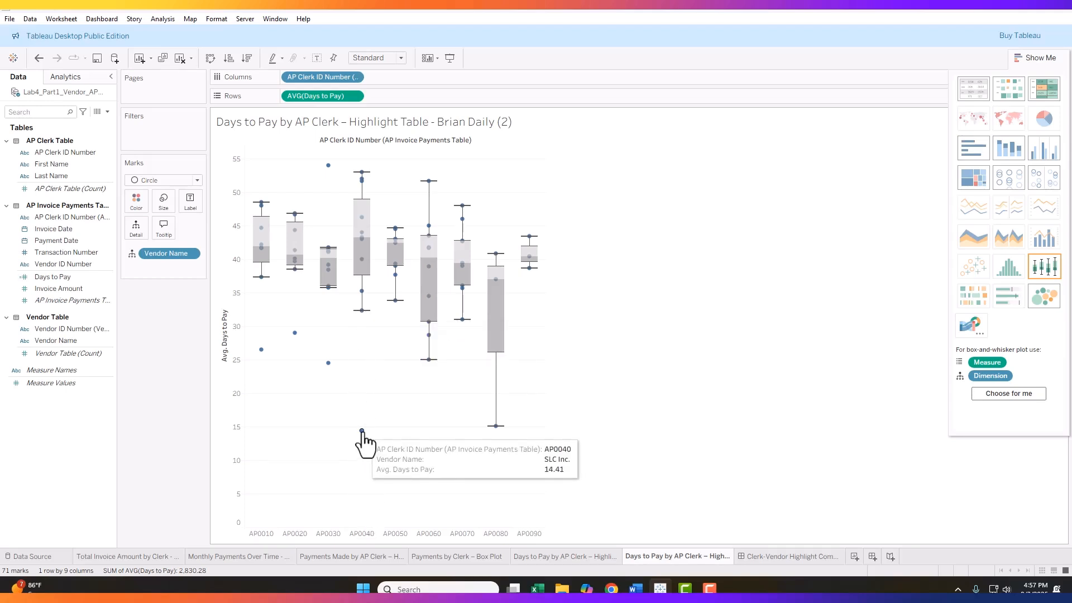
{"action": "mouse_move", "coordinate": [302, 334]}
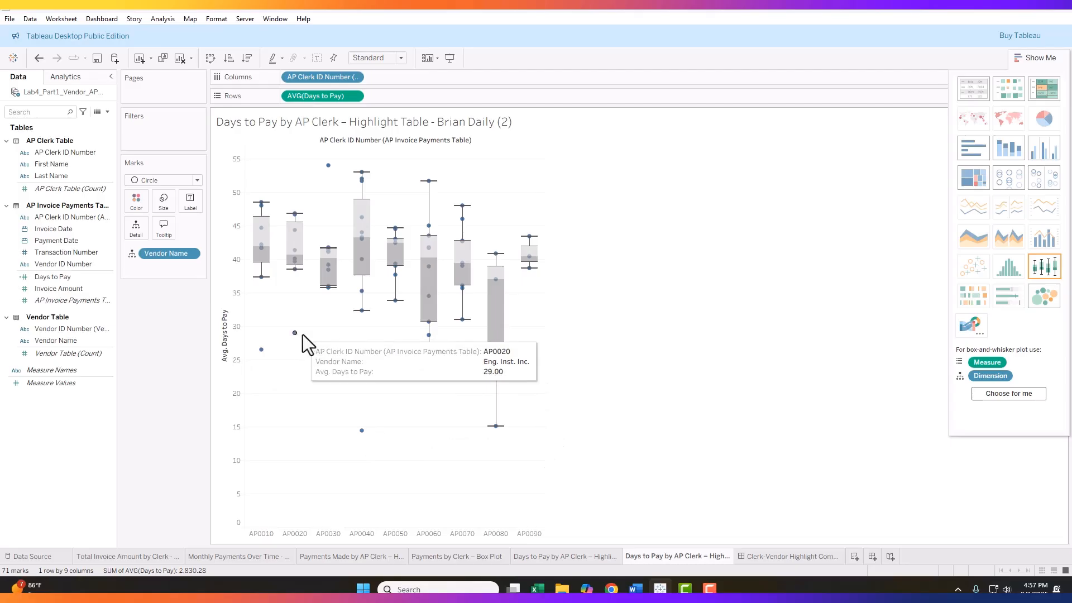
{"action": "mouse_move", "coordinate": [261, 350]}
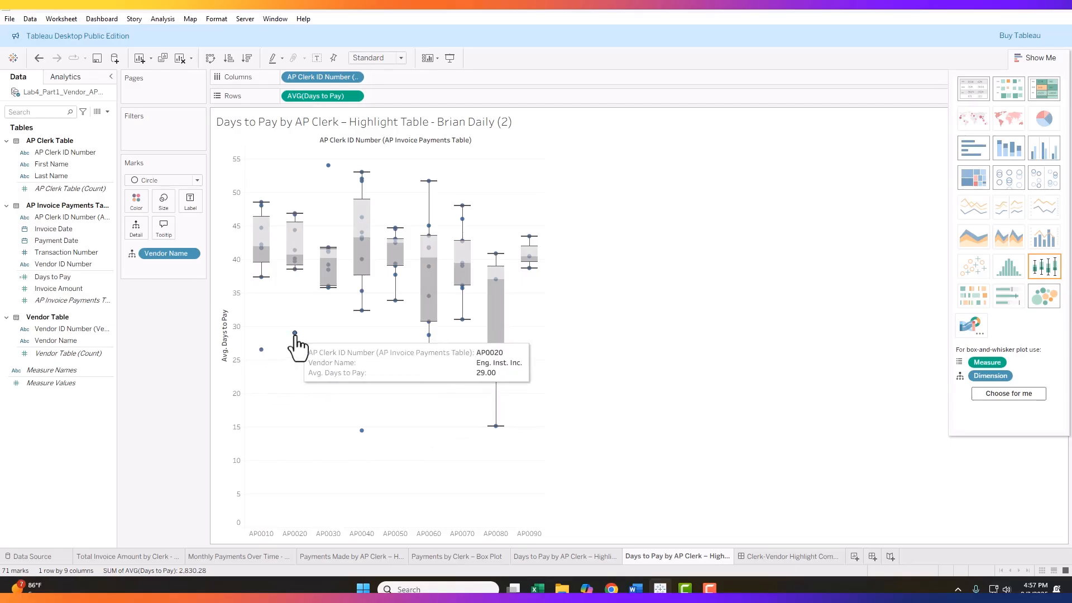
{"action": "mouse_move", "coordinate": [265, 239]}
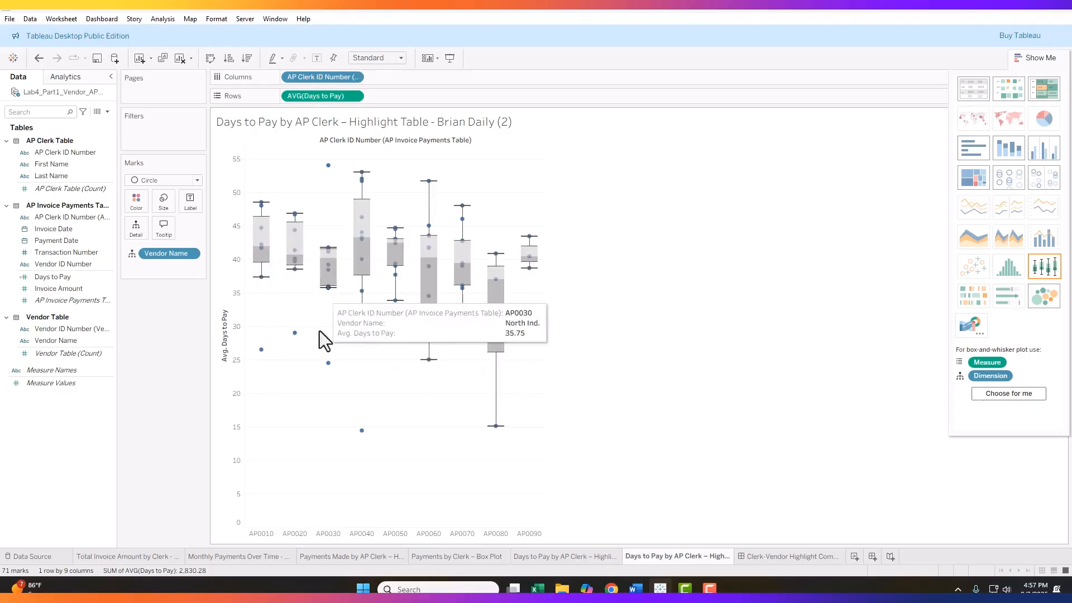
{"action": "mouse_move", "coordinate": [328, 364]}
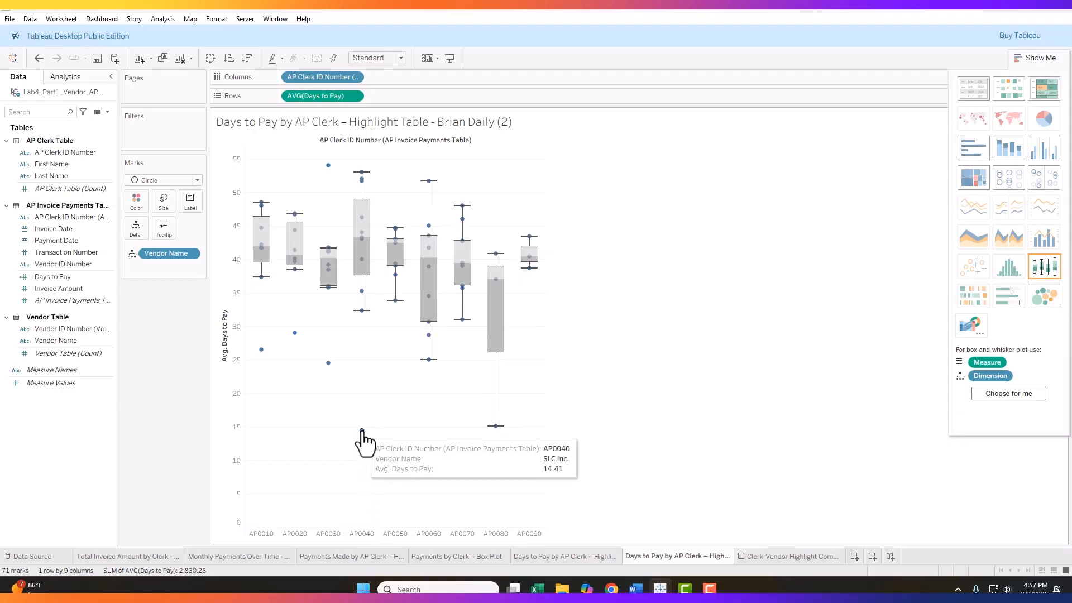
{"action": "mouse_move", "coordinate": [496, 428]}
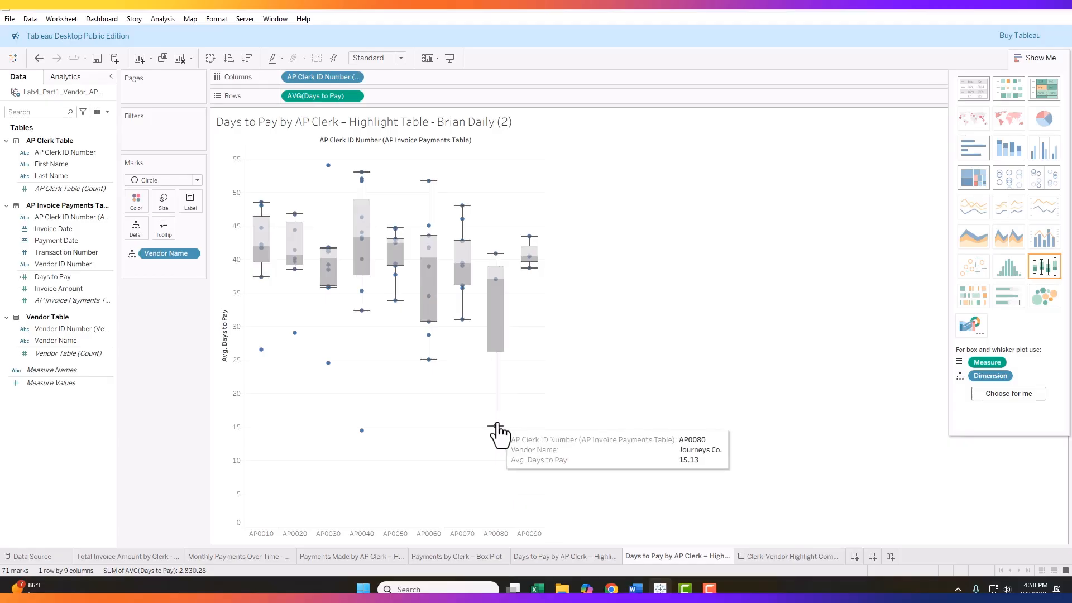
Step: Rename the days-to-pay box plot worksheet as "Days to Pay – Box Plot"
{"action": "right_click", "coordinate": [679, 560]}
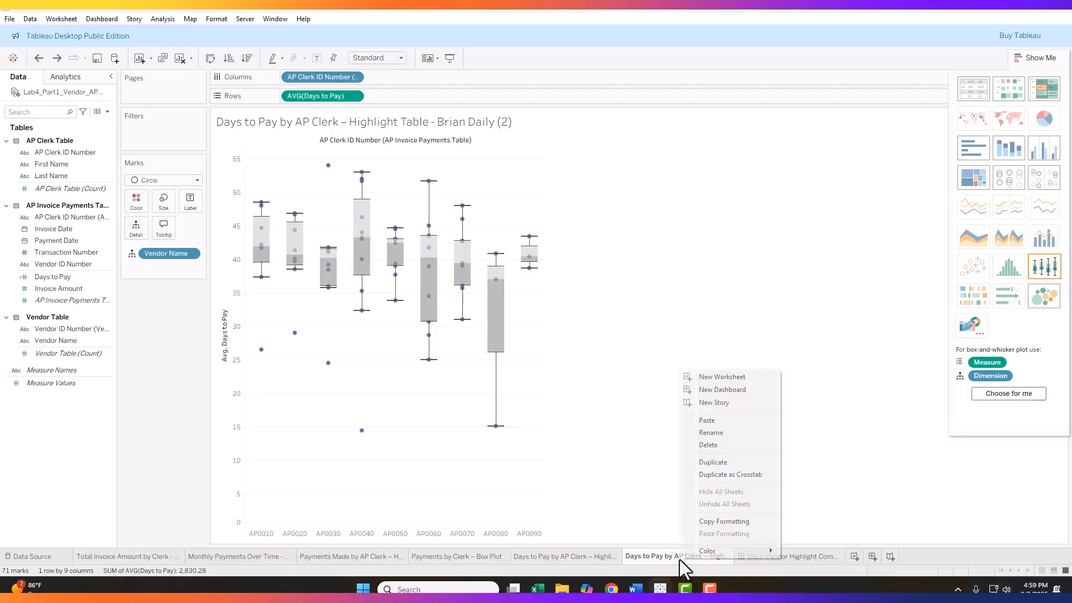
{"action": "left_click", "coordinate": [720, 431]}
{"action": "type", "text": "Days to Pay – Box Plot"}
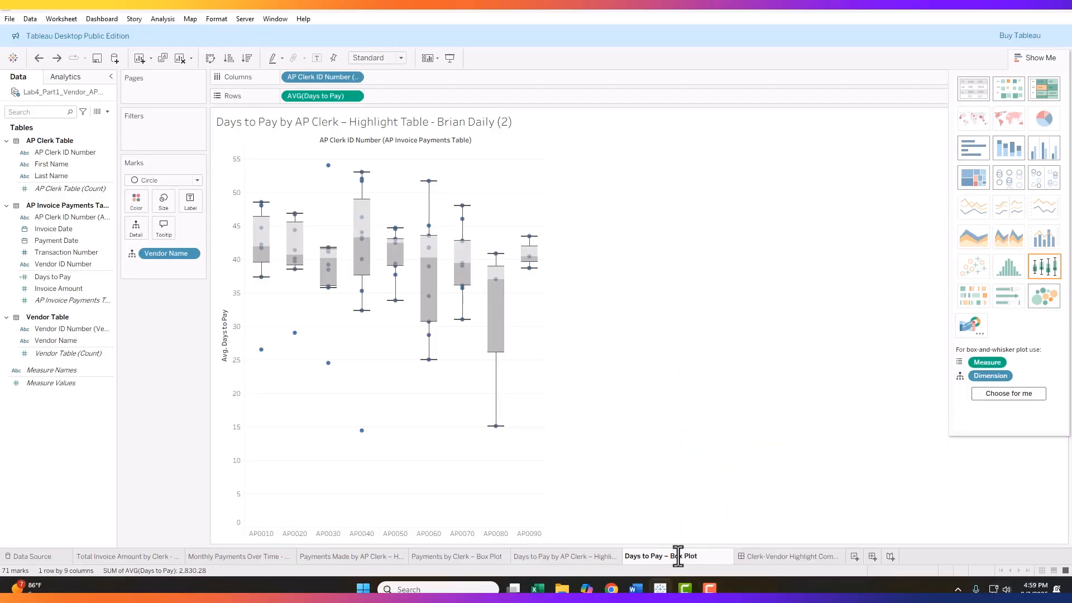
{"action": "key", "text": "Return"}
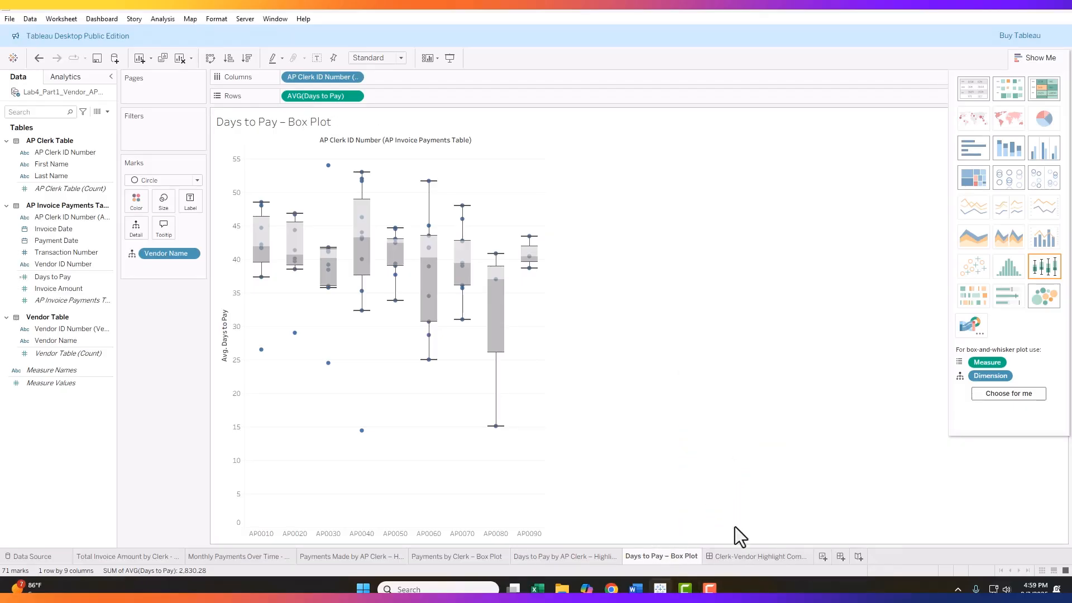
Step: Create a second dashboard and place the Days to Pay – Box Plot worksheet on it
{"action": "left_click", "coordinate": [839, 555]}
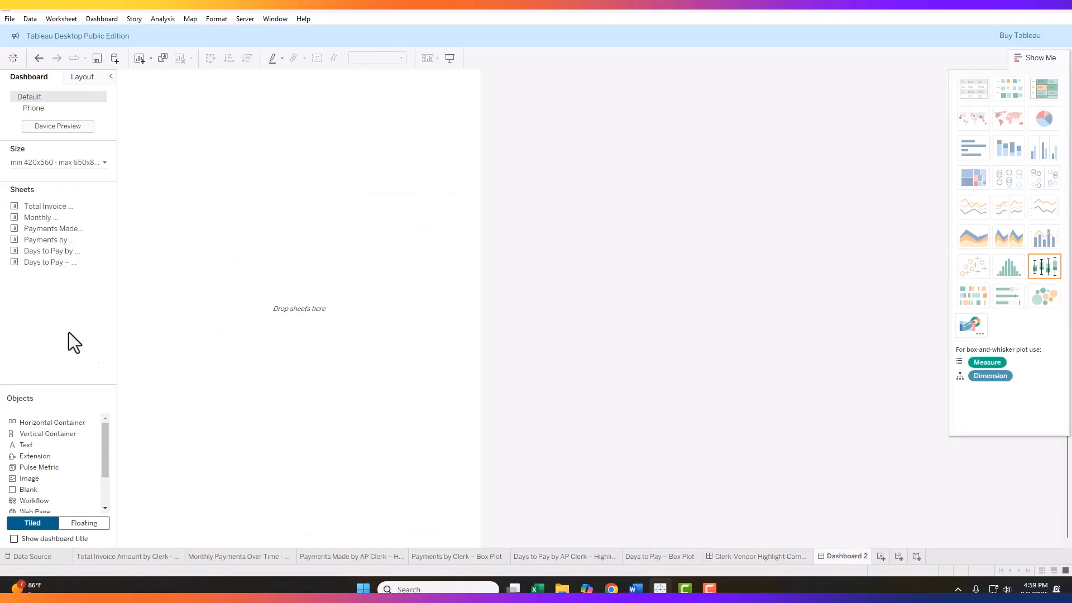
{"action": "mouse_move", "coordinate": [38, 243]}
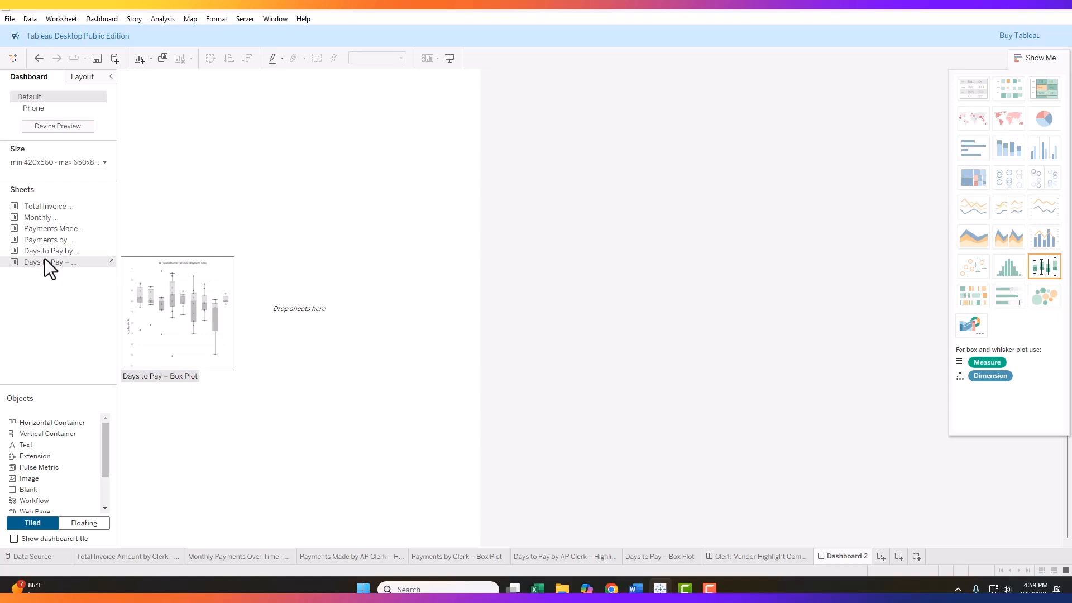
{"action": "left_click_drag", "start_coordinate": [45, 262], "coordinate": [171, 179]}
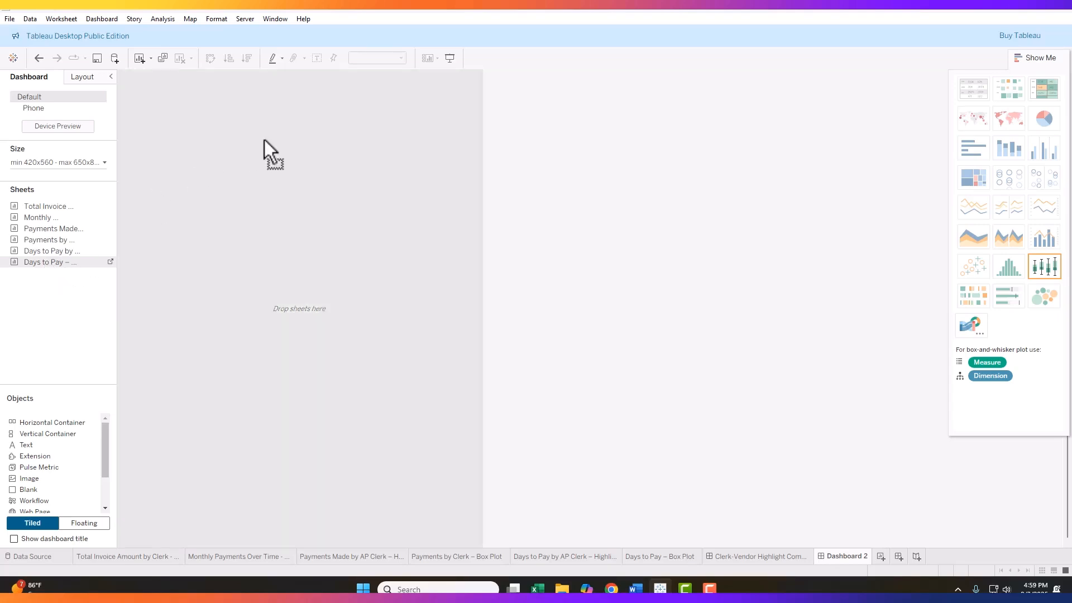
{"action": "left_click_drag", "start_coordinate": [263, 139], "coordinate": [264, 177]}
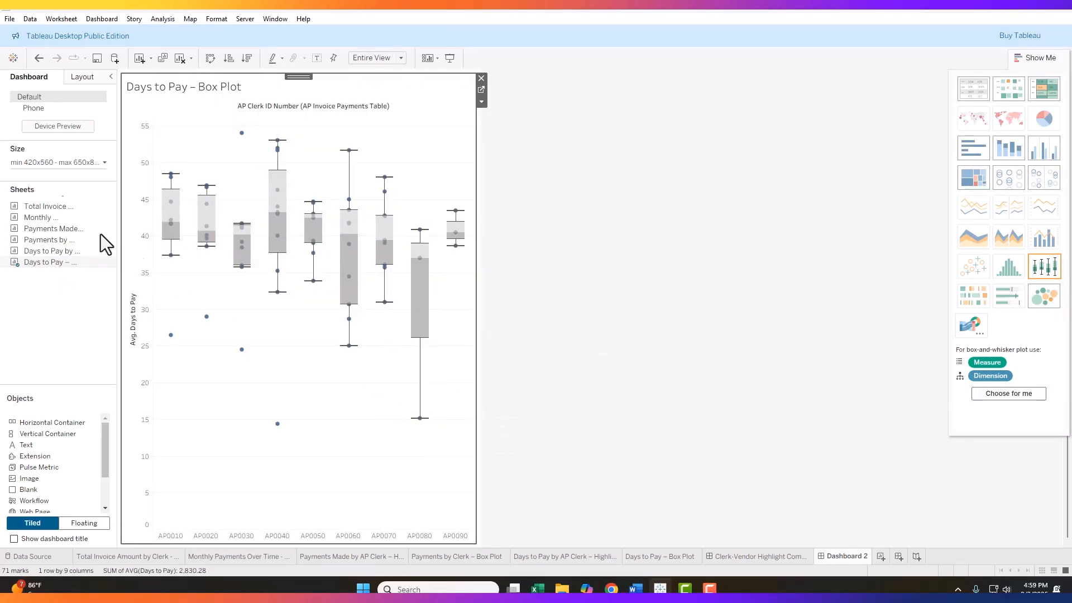
Step: Set the second dashboard to a custom fixed size, 1200 px wide and 800 px high
{"action": "left_click", "coordinate": [106, 163]}
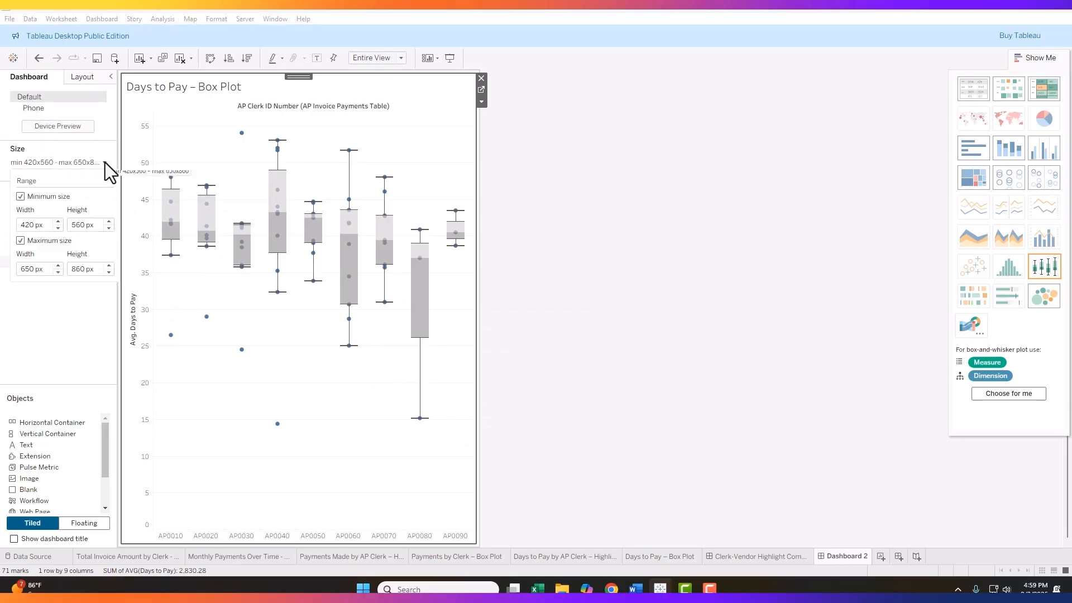
{"action": "left_click", "coordinate": [105, 162]}
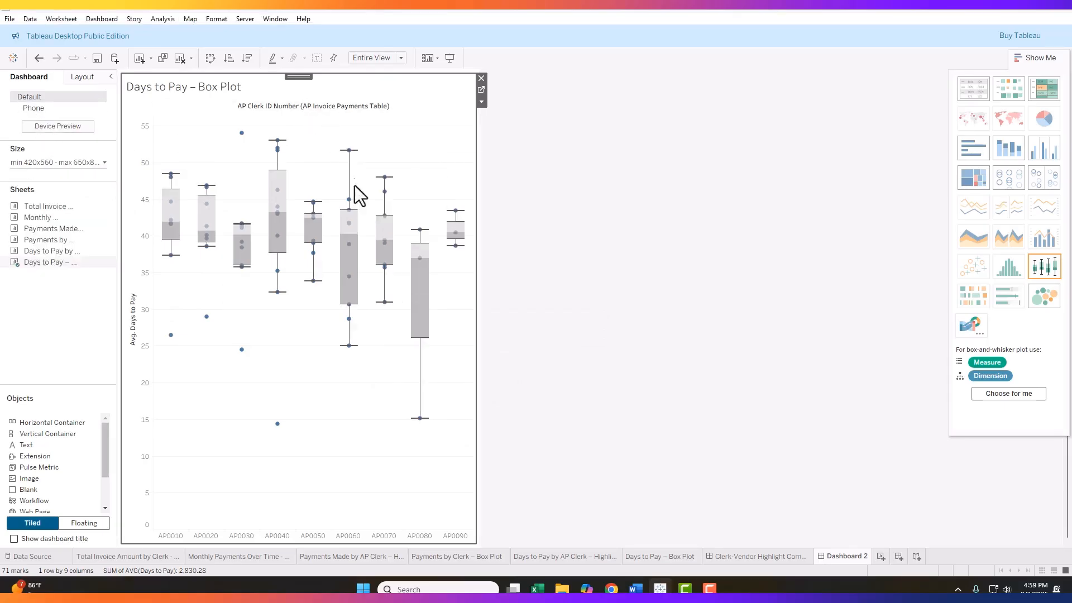
{"action": "mouse_move", "coordinate": [273, 179]}
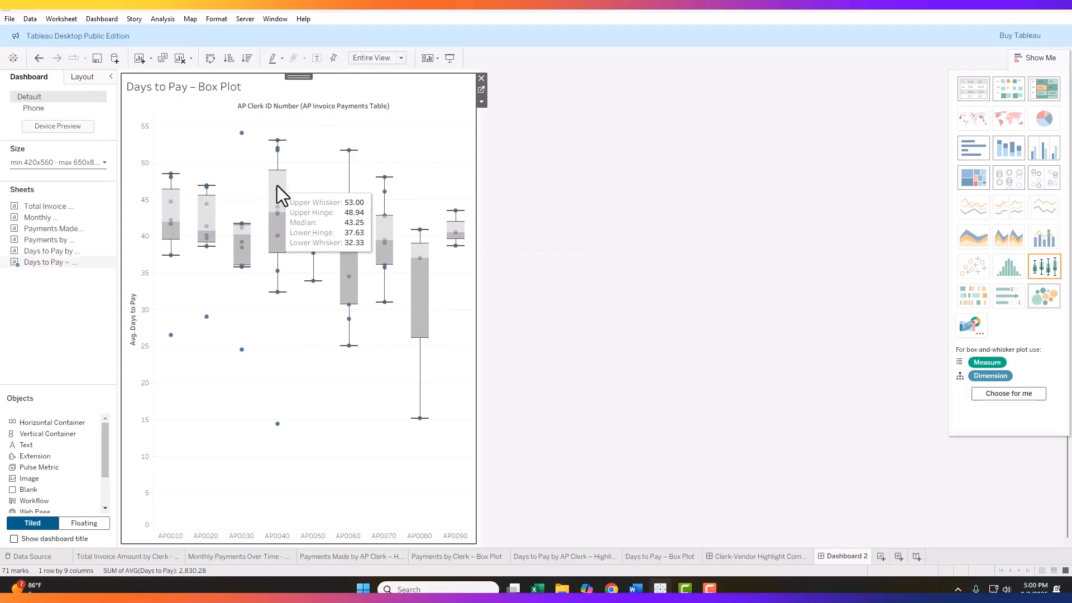
{"action": "left_click", "coordinate": [103, 162]}
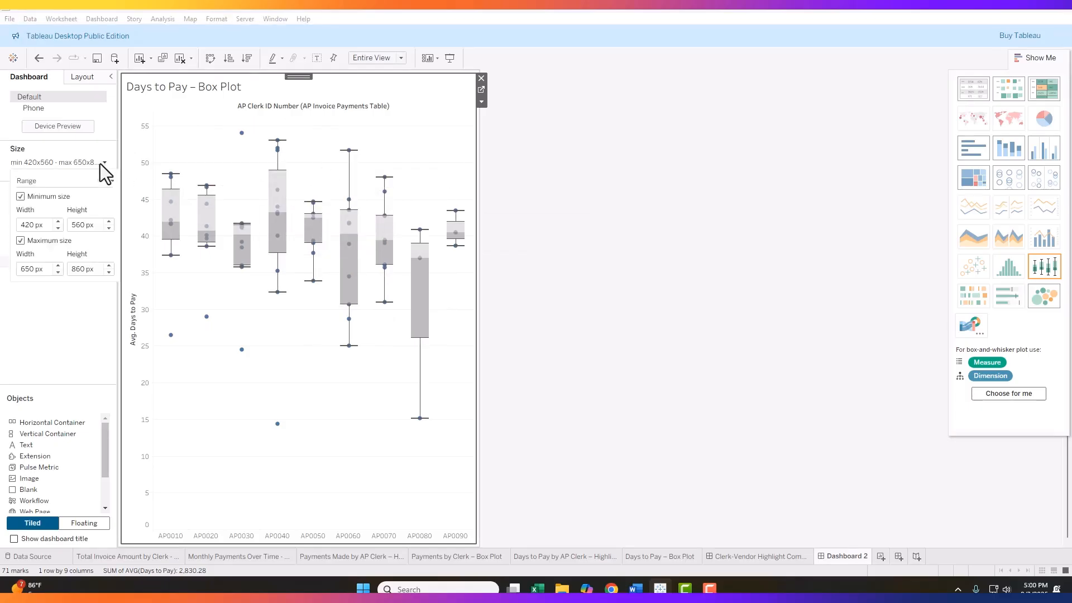
{"action": "left_click", "coordinate": [112, 181]}
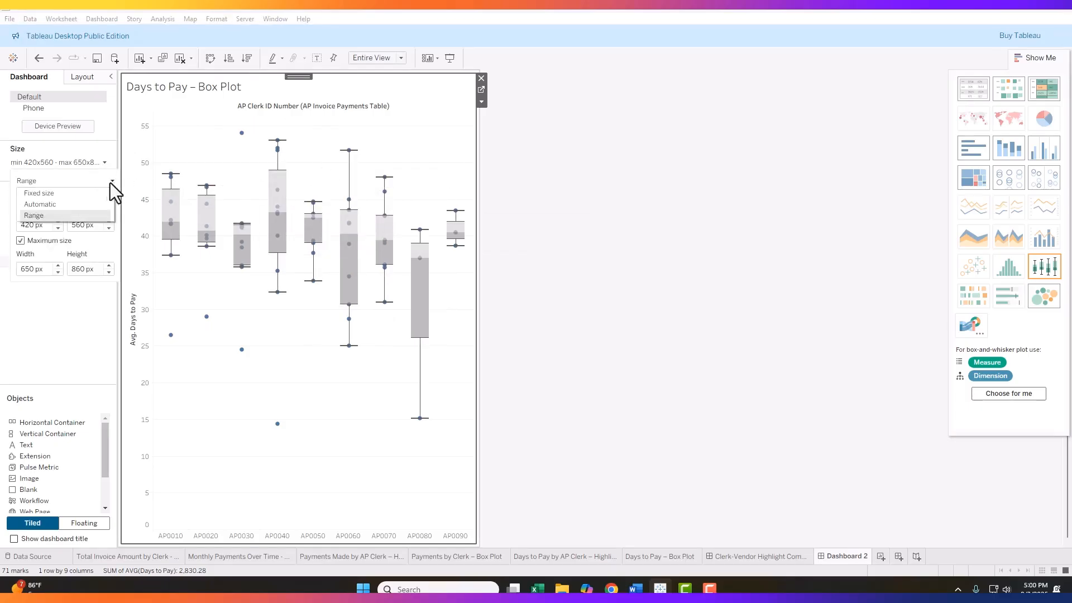
{"action": "left_click", "coordinate": [57, 193]}
{"action": "left_click_drag", "start_coordinate": [43, 229], "coordinate": [24, 231]}
{"action": "type", "text": "1200"}
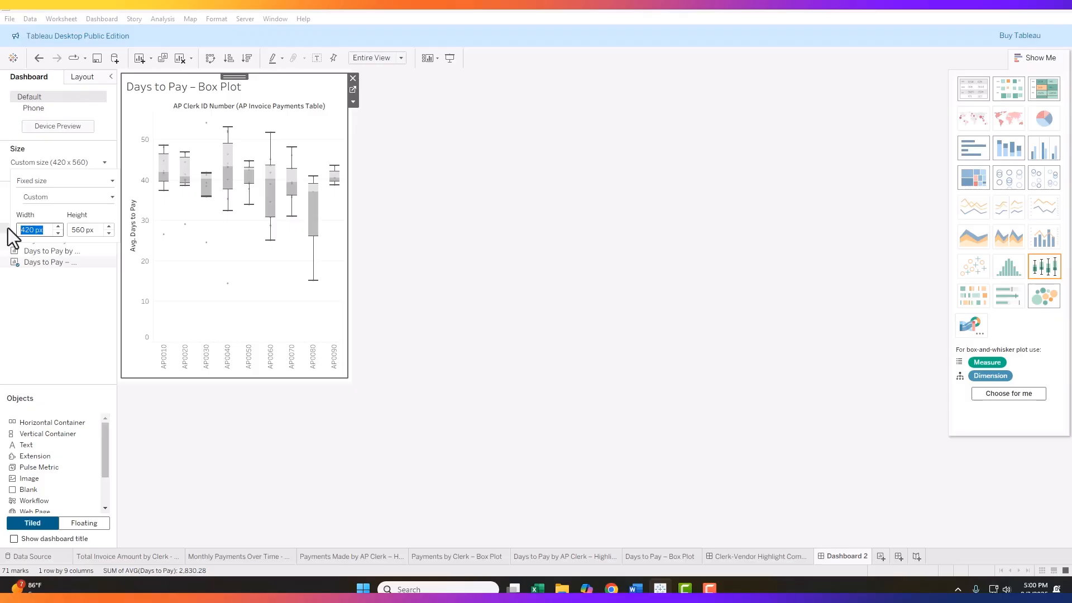
{"action": "key", "text": "Tab"}
{"action": "type", "text": "800"}
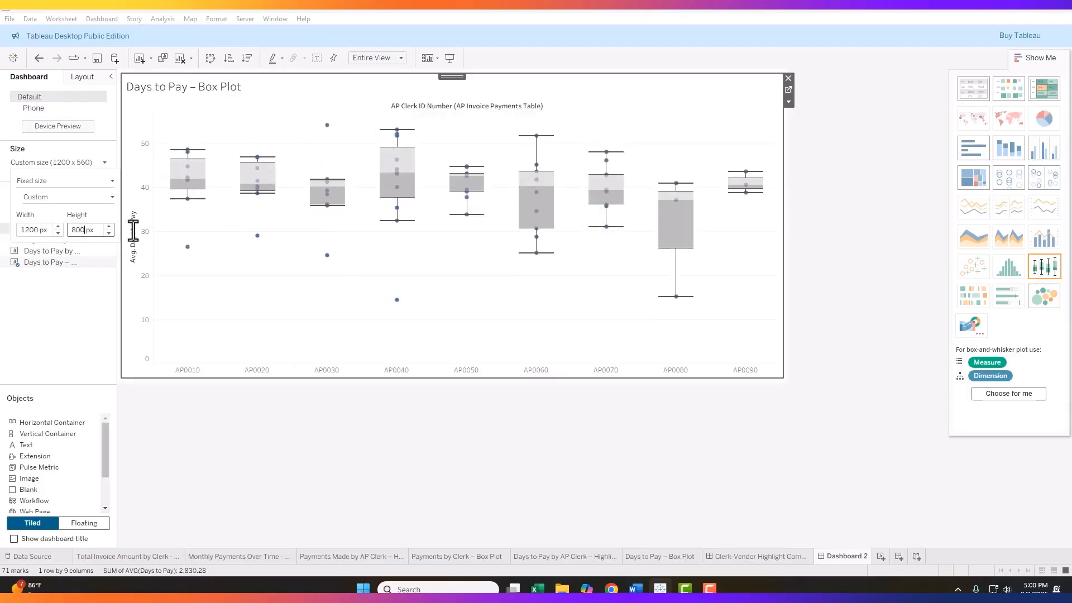
{"action": "key", "text": "Return"}
{"action": "left_click", "coordinate": [233, 451]}
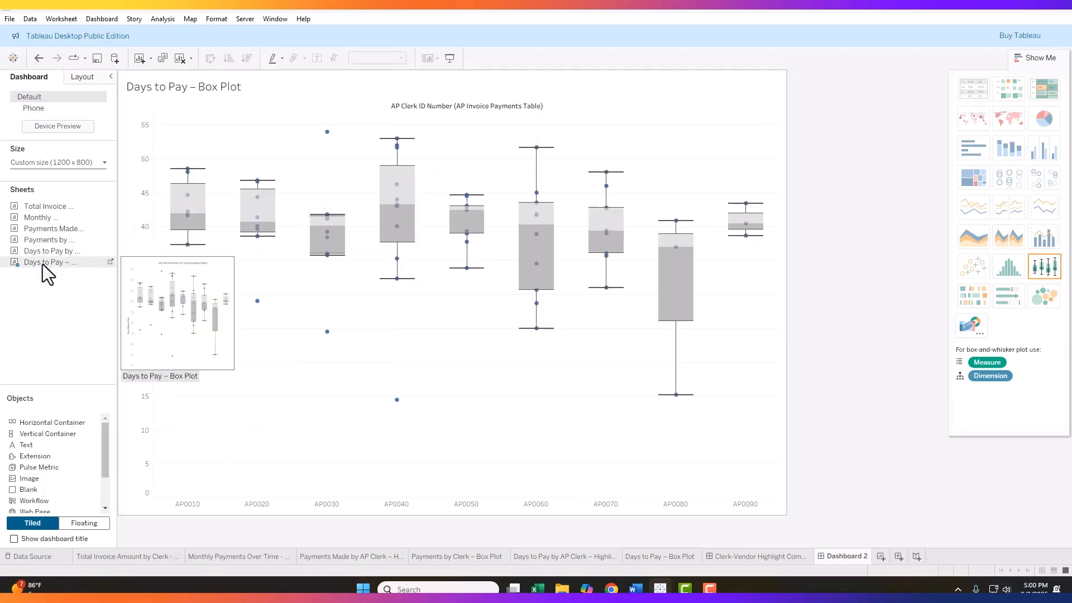
Step: Place the Payments by Clerk – Box Plot worksheet beneath the days-to-pay plot and inspect clerk AP0040's outlier in both plots
{"action": "left_click_drag", "start_coordinate": [45, 241], "coordinate": [444, 480]}
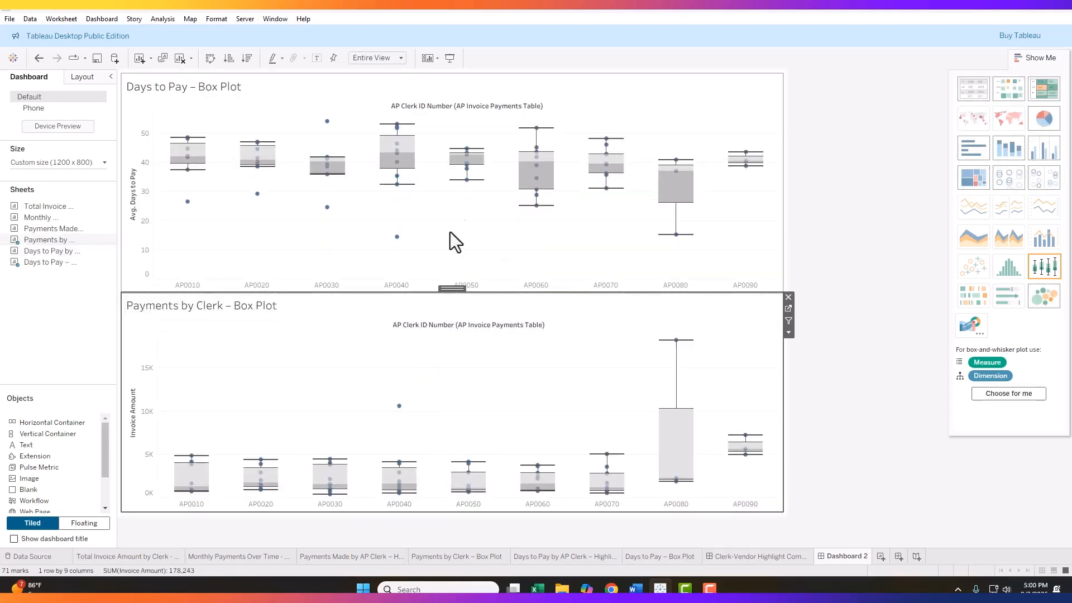
{"action": "mouse_move", "coordinate": [399, 407]}
{"action": "mouse_move", "coordinate": [397, 237]}
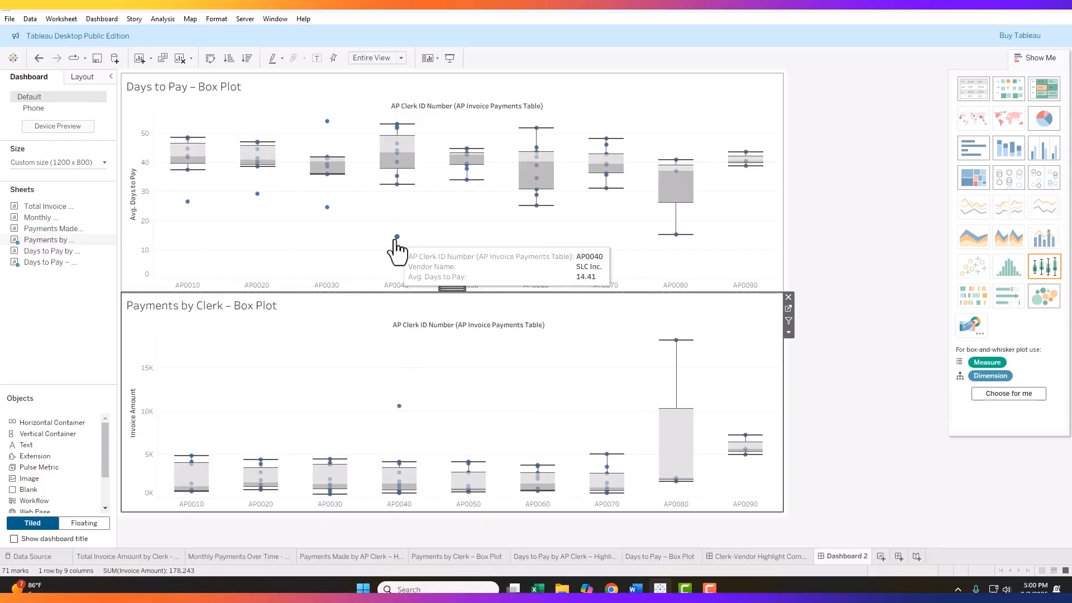
{"action": "right_click", "coordinate": [246, 307]}
{"action": "left_click", "coordinate": [269, 319]}
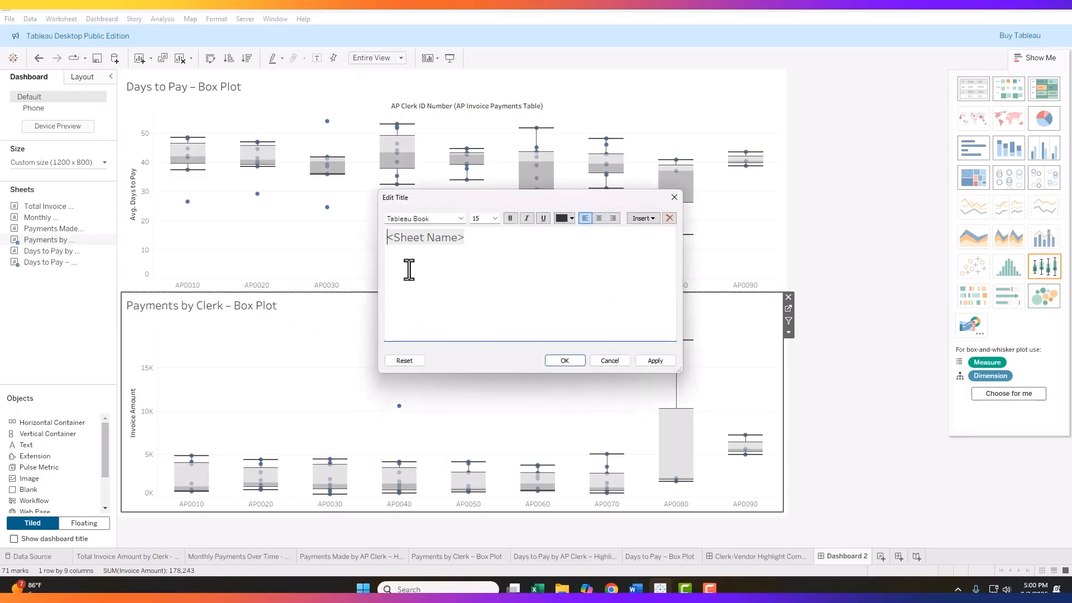
{"action": "left_click", "coordinate": [613, 361]}
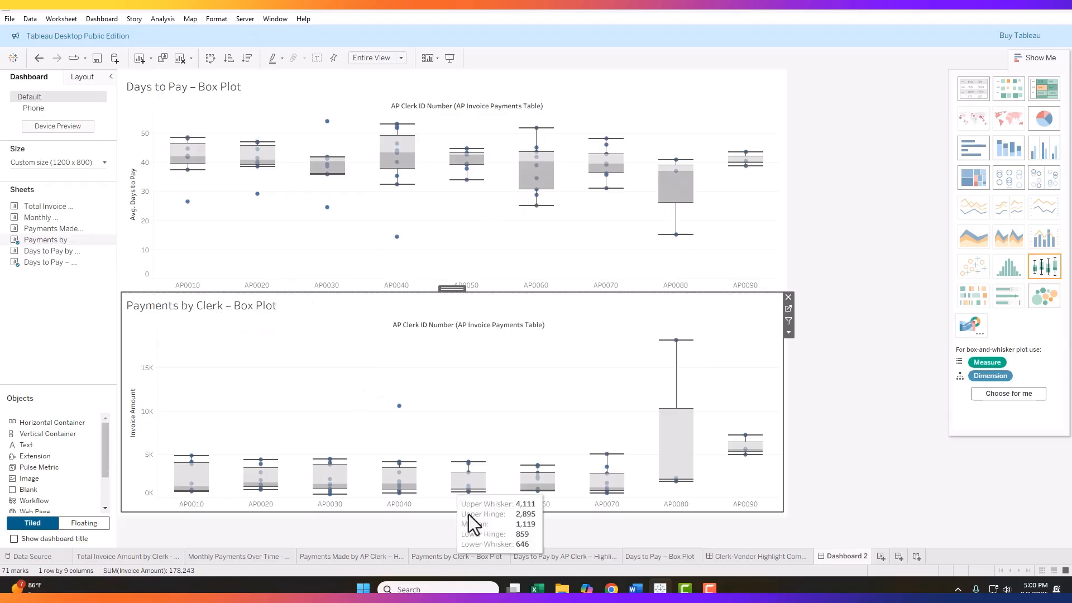
Step: Rename the Days to Pay – Box Plot worksheet by appending a hyphen and the author's full name
{"action": "left_click", "coordinate": [666, 557]}
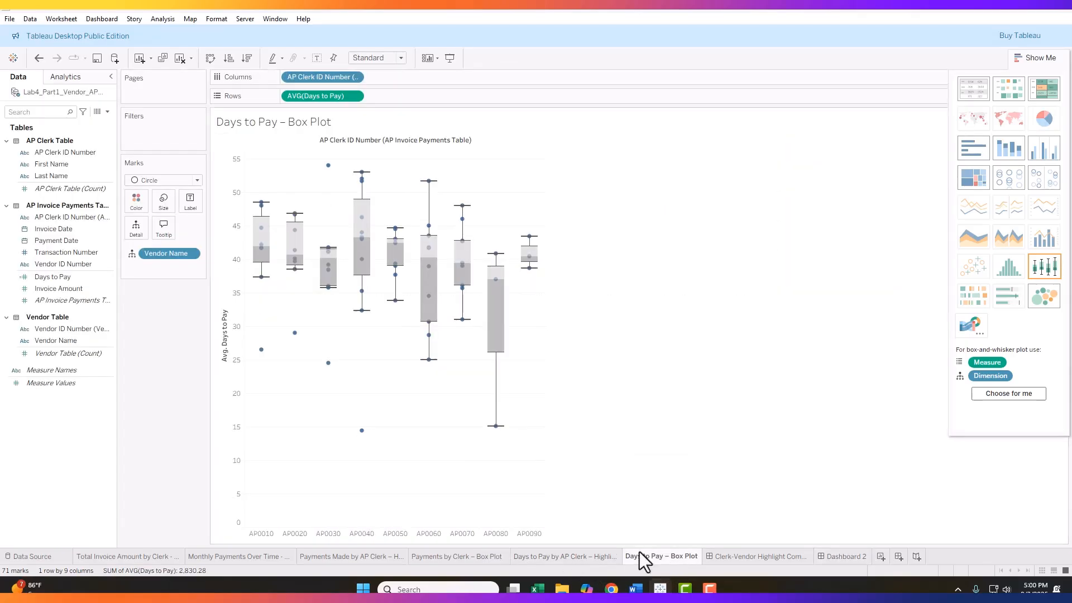
{"action": "right_click", "coordinate": [671, 557]}
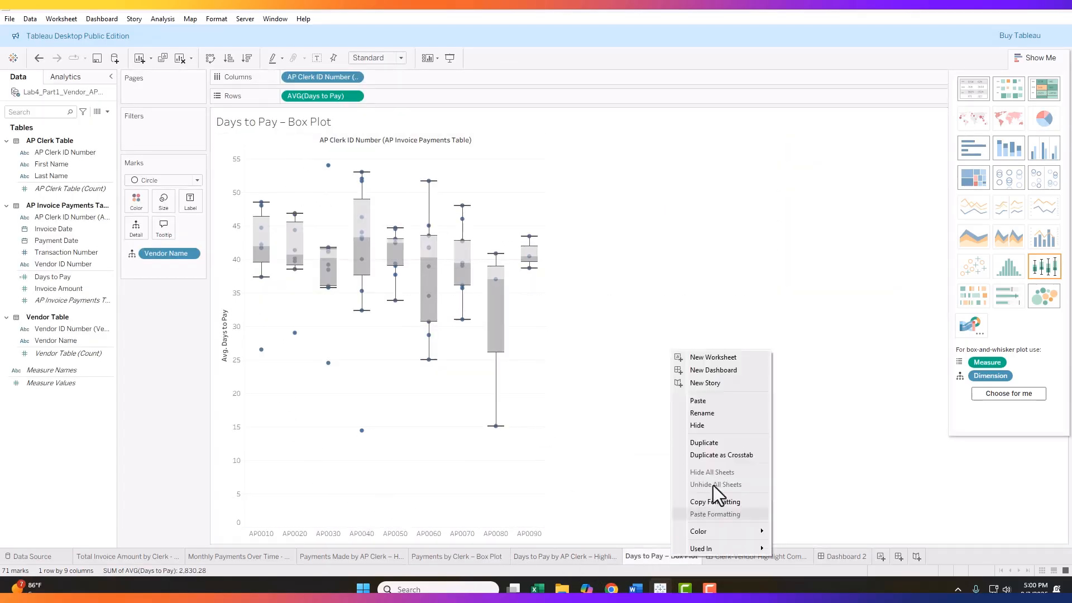
{"action": "left_click", "coordinate": [719, 414]}
{"action": "left_click", "coordinate": [697, 557]}
{"action": "type", "text": "- "}
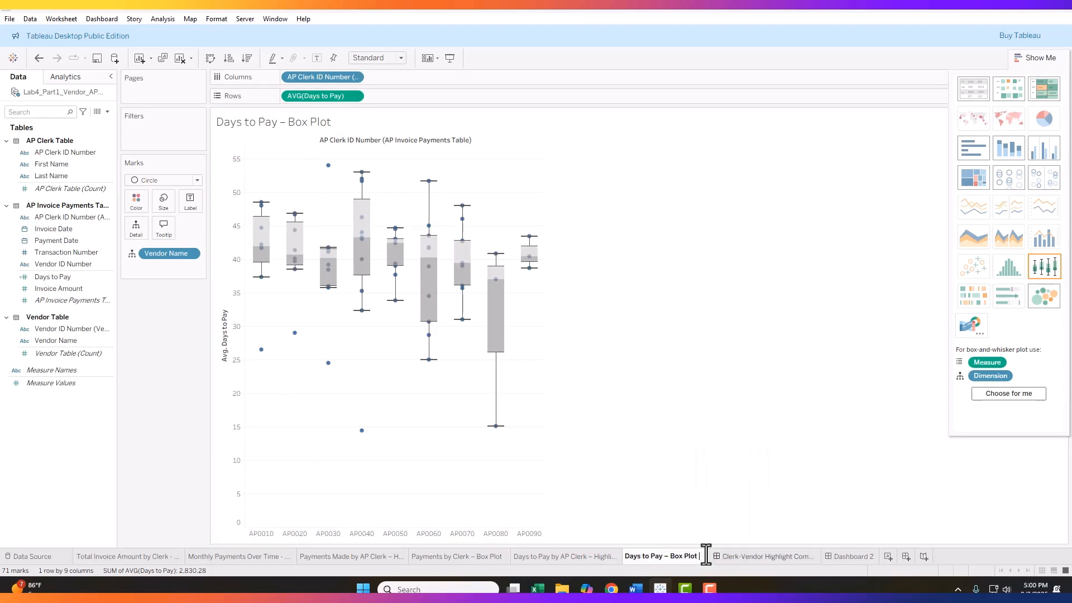
{"action": "type", "text": "B"}
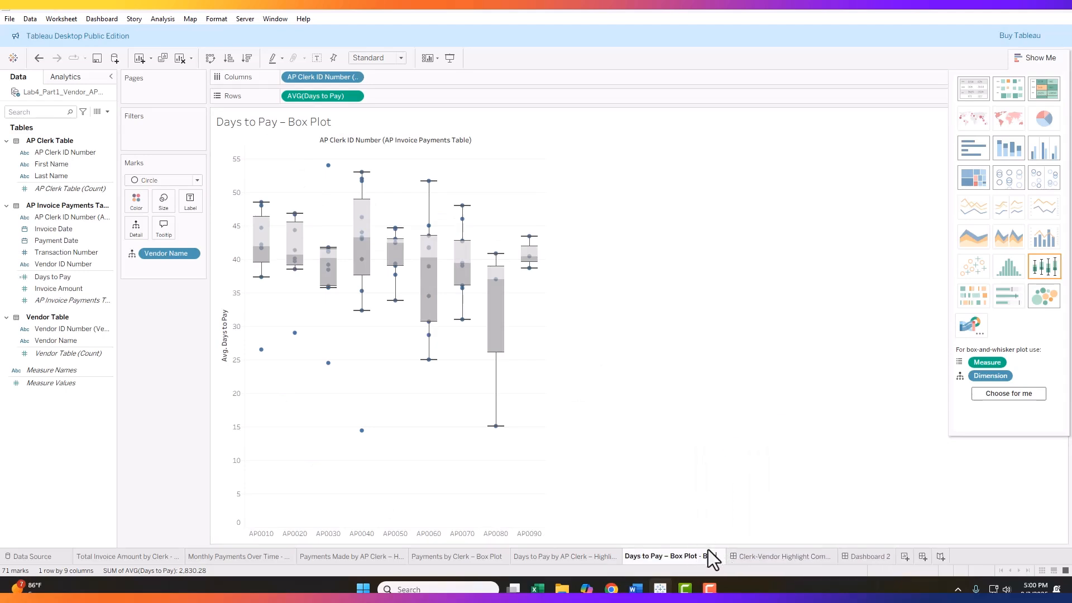
{"action": "type", "text": "rian Daily"}
{"action": "key", "text": "Return"}
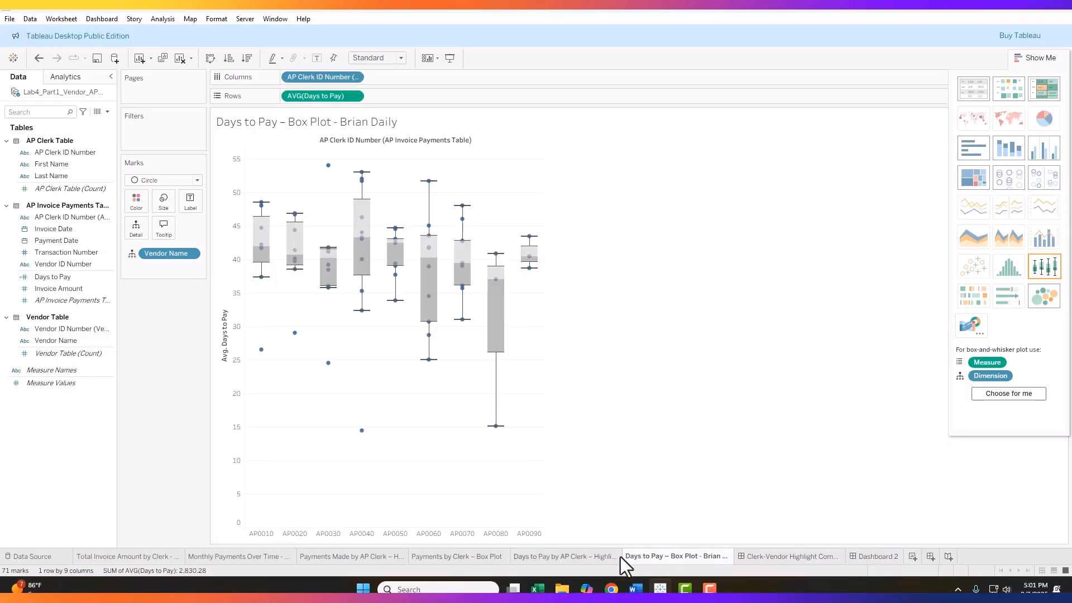
Step: Append a hyphen and the author's full name to the Payments by Clerk – Box Plot worksheet's name
{"action": "left_click", "coordinate": [483, 556]}
{"action": "double_click", "coordinate": [506, 557]}
{"action": "key", "text": "End"}
{"action": "type", "text": "- Brian Daily"}
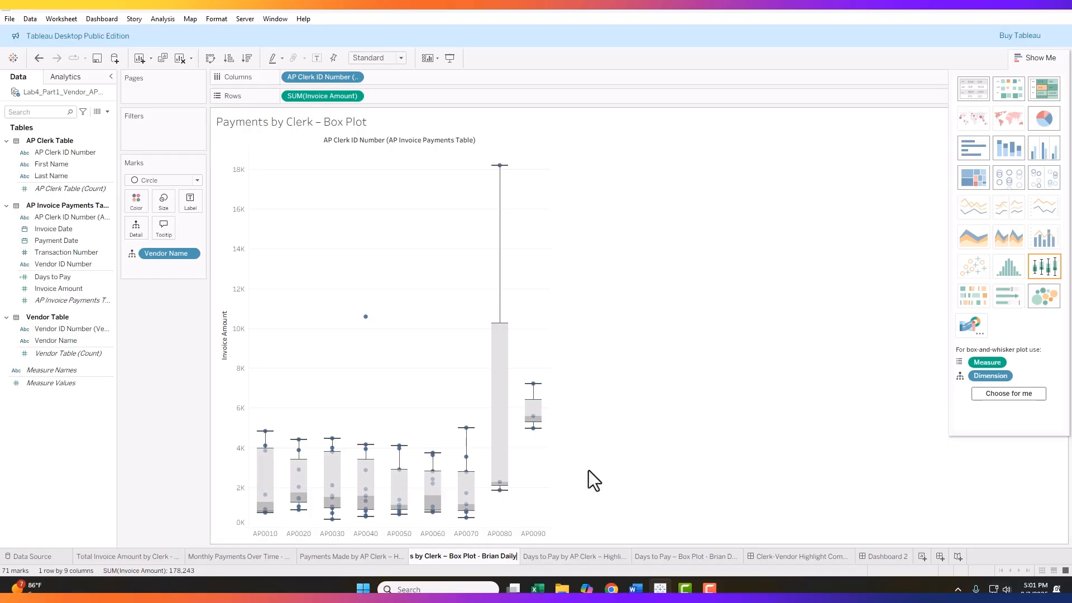
{"action": "key", "text": "Return"}
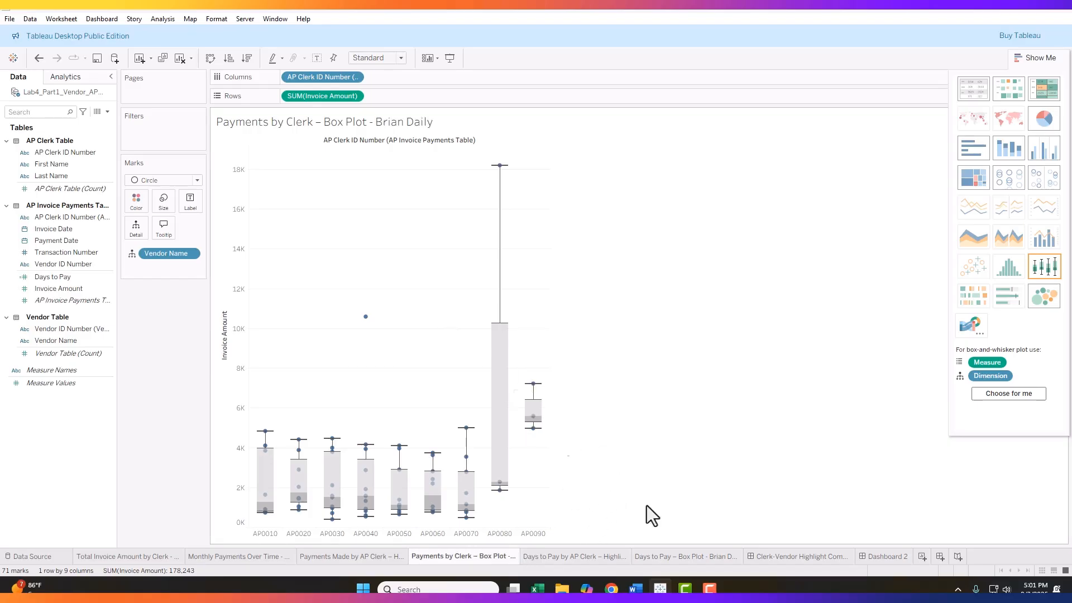
Step: Rename the dashboard holding both box plots as "Box Plot Outlier Dashboard"
{"action": "left_click", "coordinate": [873, 556]}
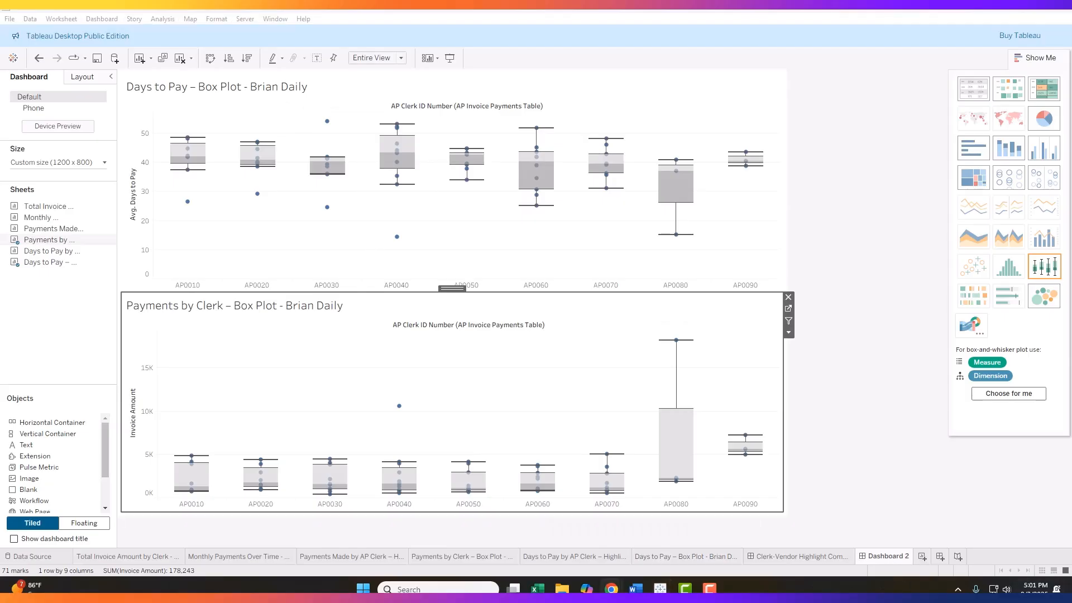
{"action": "right_click", "coordinate": [883, 556]}
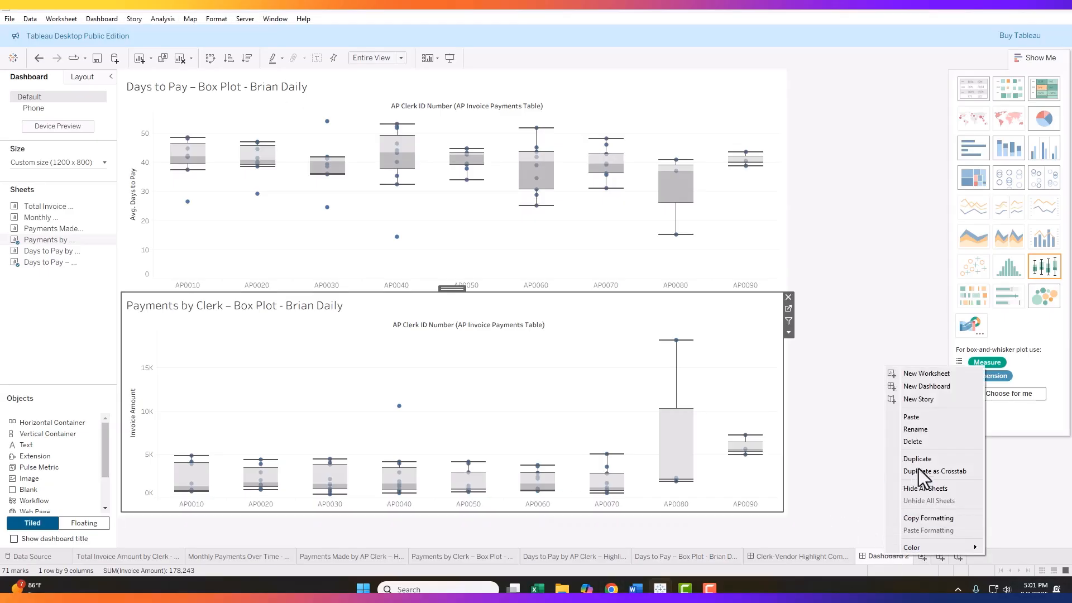
{"action": "left_click", "coordinate": [927, 433]}
{"action": "type", "text": "Box Plot Outlier Dashboard"}
{"action": "left_click", "coordinate": [879, 446]}
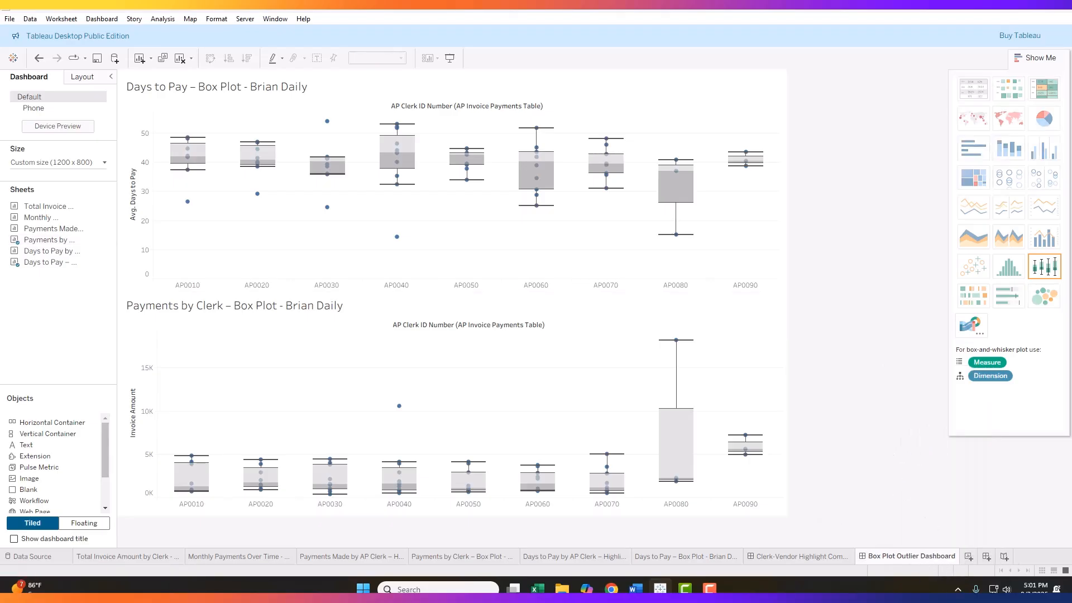
{"action": "left_click", "coordinate": [709, 589]}
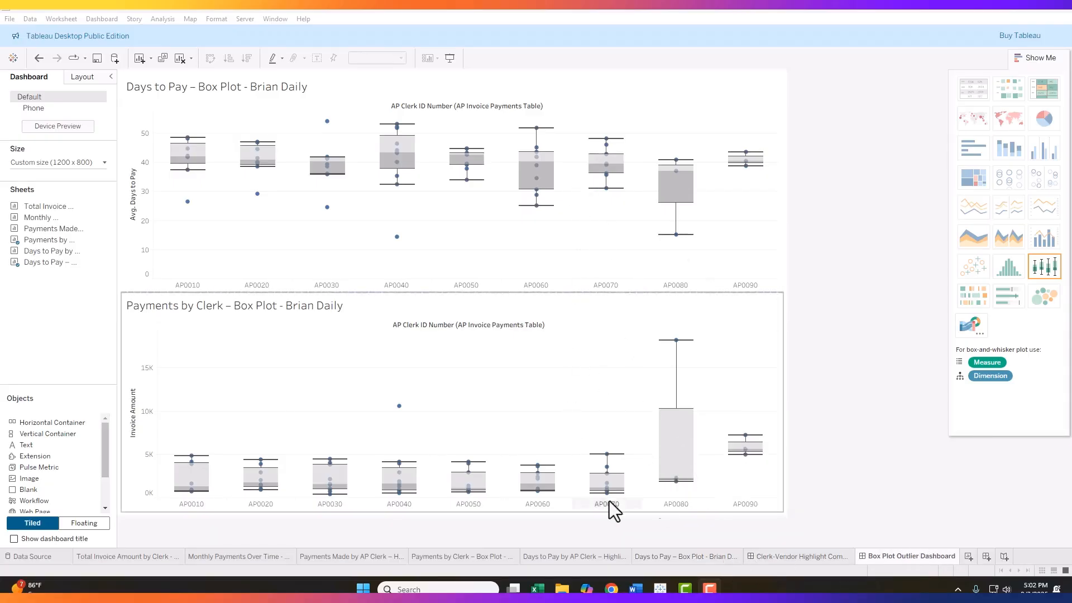
{"action": "left_click", "coordinate": [452, 556]}
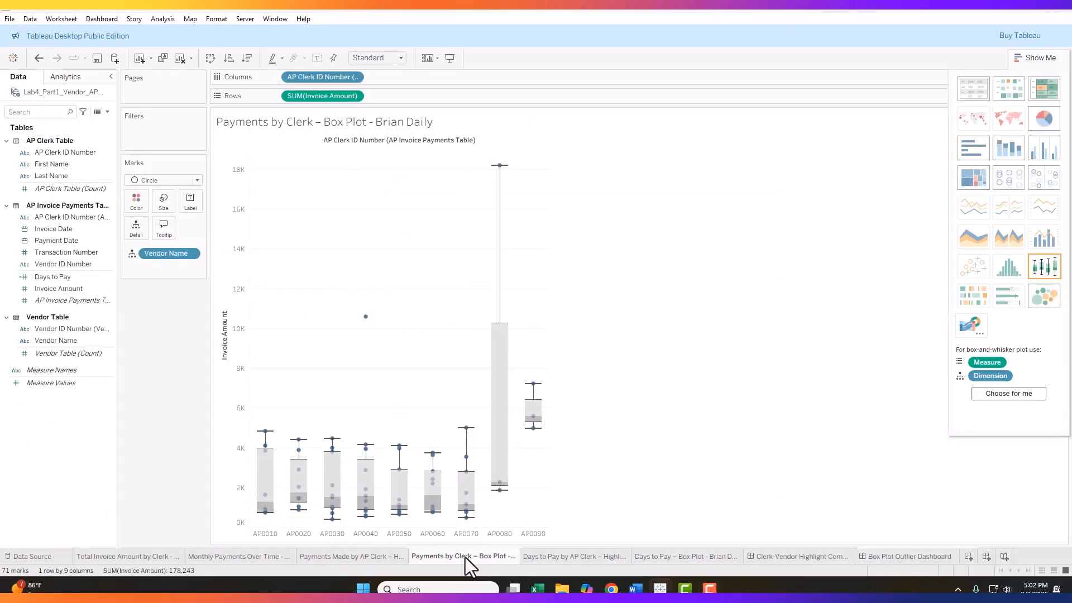
{"action": "left_click", "coordinate": [913, 557]}
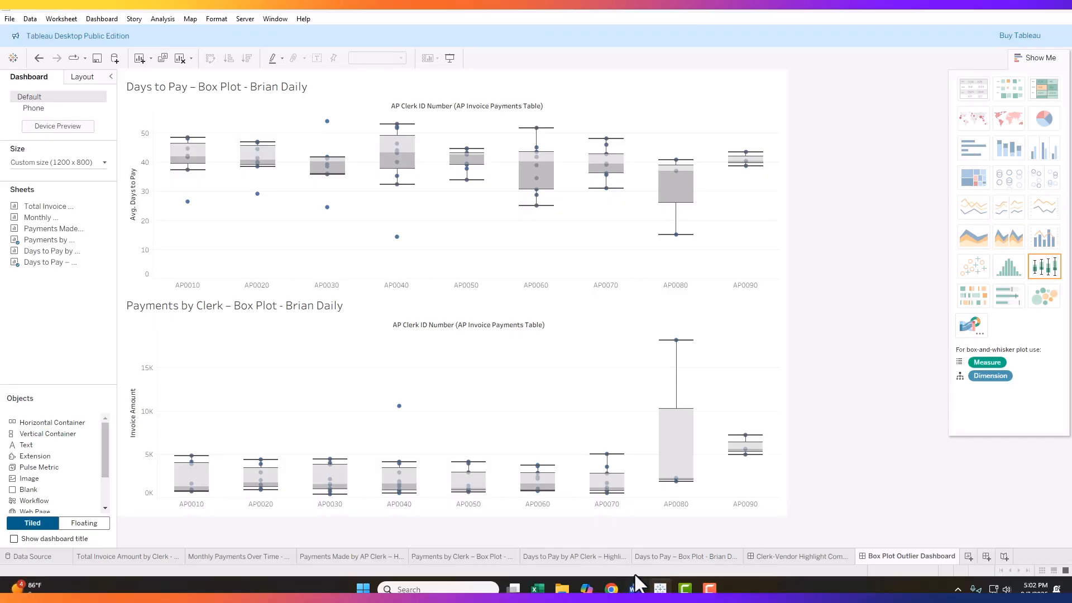
Step: Switch to Snipping Tool and capture a rectangular screenshot covering both box plots on the Box Plot Outlier Dashboard
{"action": "left_click", "coordinate": [418, 588]}
{"action": "type", "text": "s"}
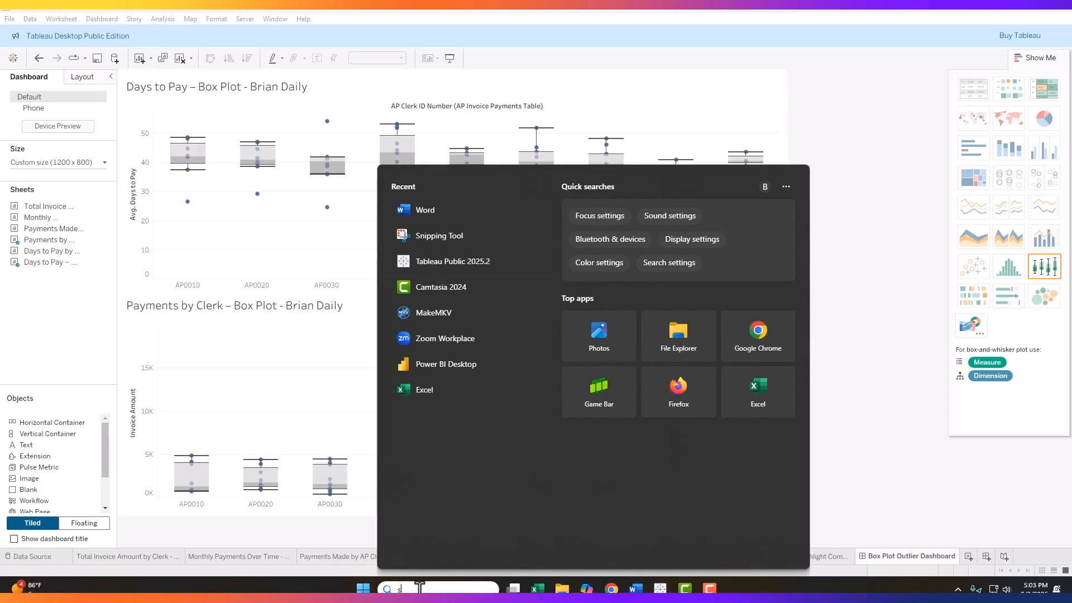
{"action": "type", "text": "nip"}
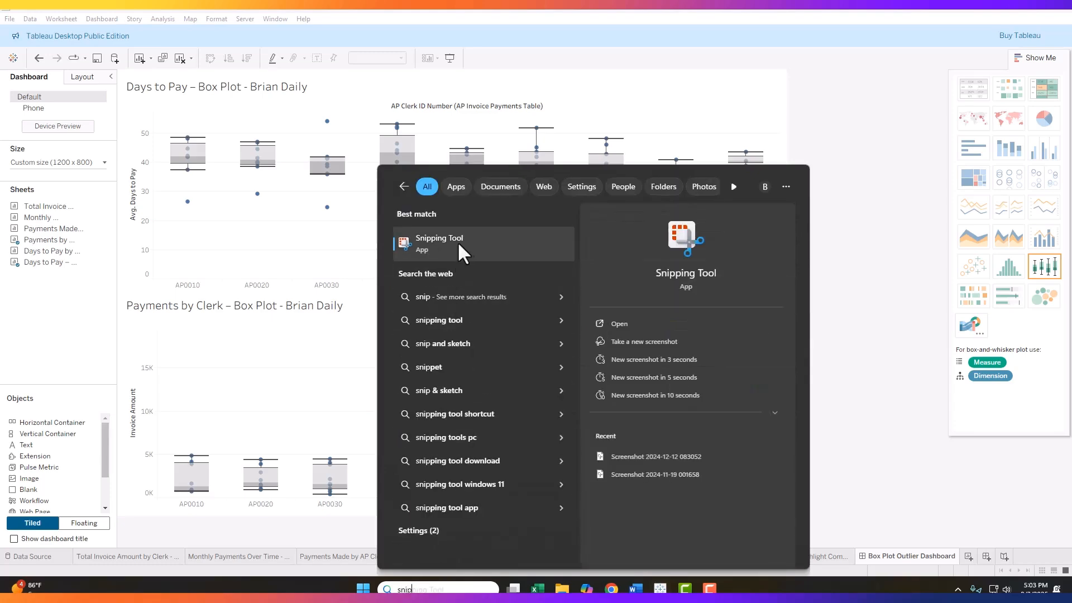
{"action": "left_click", "coordinate": [457, 241]}
{"action": "left_click", "coordinate": [308, 266]}
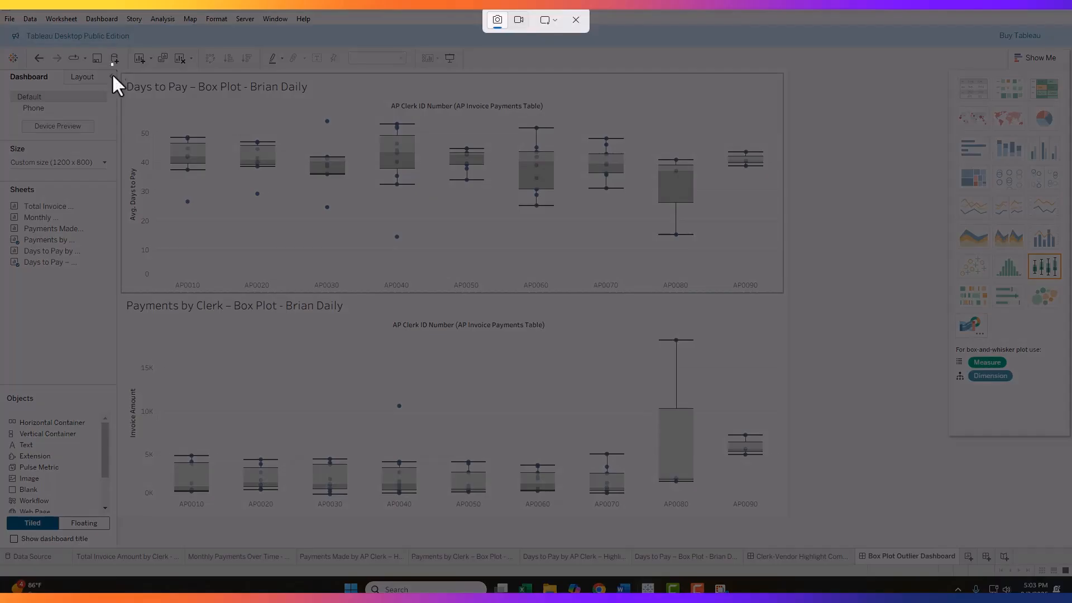
{"action": "left_click_drag", "start_coordinate": [110, 62], "coordinate": [853, 531]}
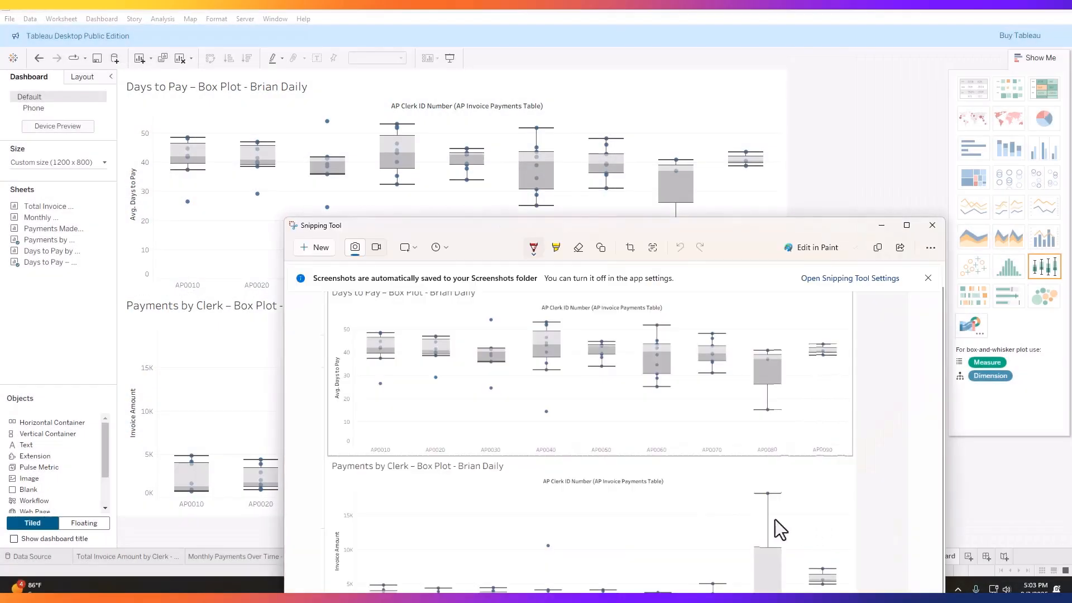